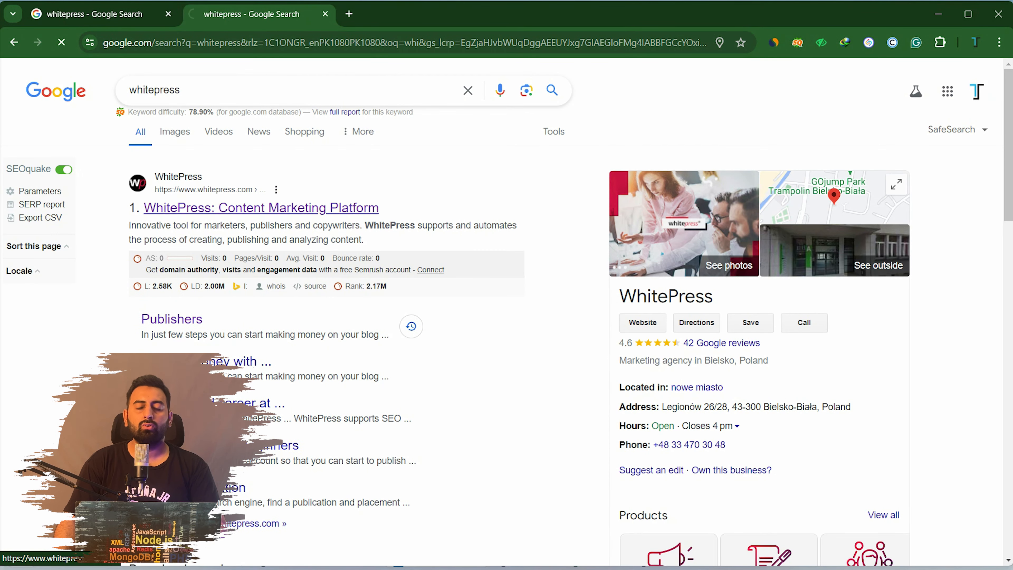
Open the 'WhitePress: Content Marketing Platform' result from the Google results for whitepress
{"action": "left_click", "coordinate": [261, 208]}
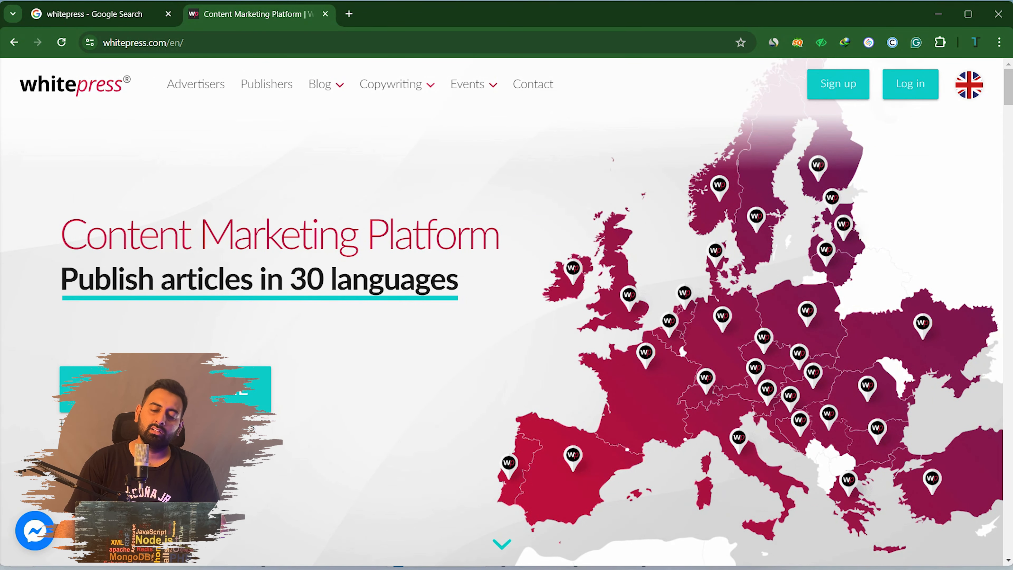
Scroll to the 'We let you publish' section and highlight the 95993 websites counter
{"action": "scroll", "coordinate": [507, 312], "scroll_direction": "down", "scroll_amount": 5}
{"action": "scroll", "coordinate": [506, 311], "scroll_direction": "down", "scroll_amount": 5}
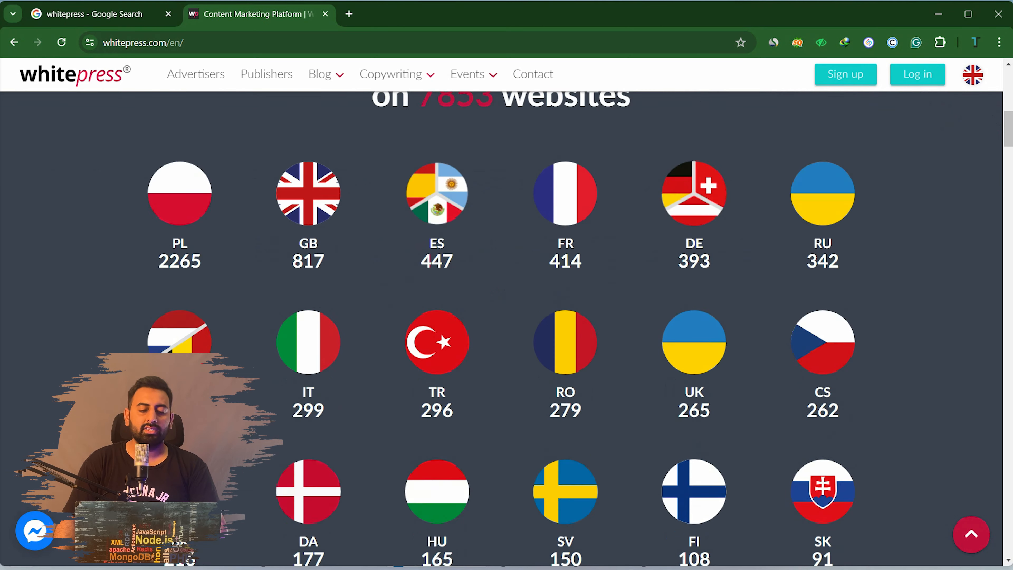
{"action": "scroll", "coordinate": [507, 311], "scroll_direction": "up", "scroll_amount": 2}
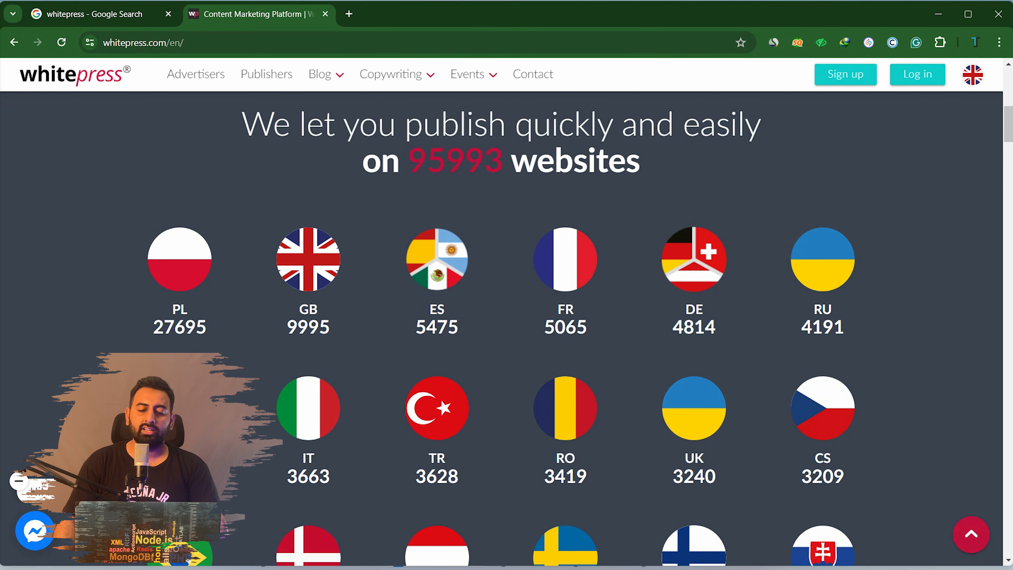
{"action": "left_click_drag", "start_coordinate": [503, 162], "coordinate": [407, 162]}
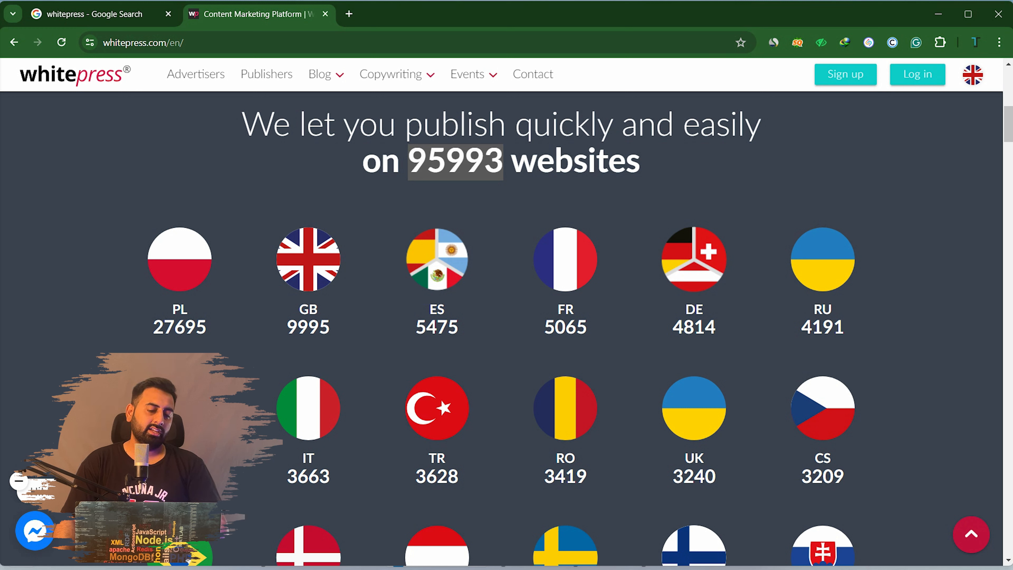
Scroll through the flag grid, 'How does it work?' and '7 Reasons' sections, then back to the top
{"action": "scroll", "coordinate": [507, 320], "scroll_direction": "down", "scroll_amount": 5}
{"action": "scroll", "coordinate": [506, 320], "scroll_direction": "up", "scroll_amount": 2}
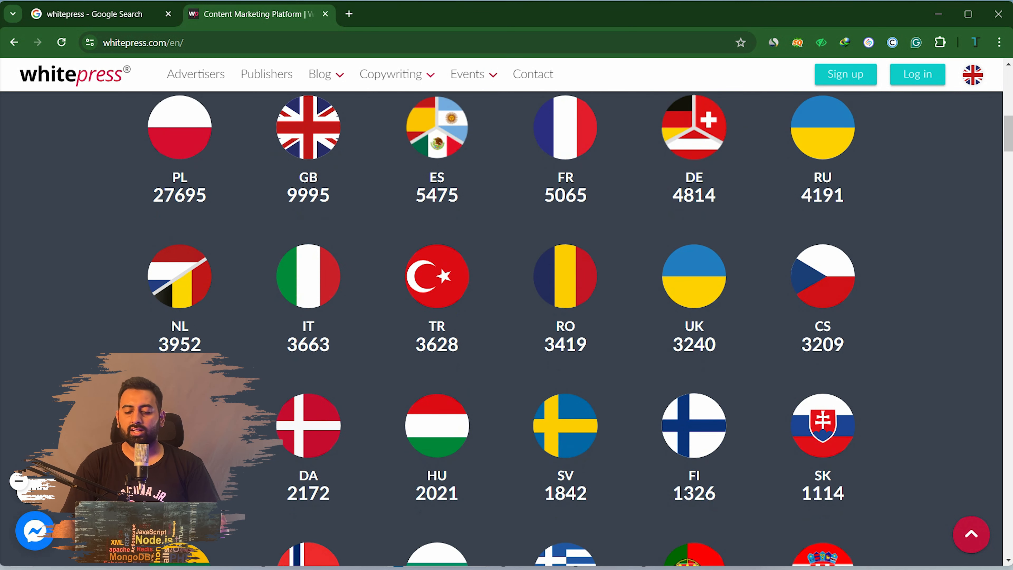
{"action": "scroll", "coordinate": [507, 319], "scroll_direction": "down", "scroll_amount": 10}
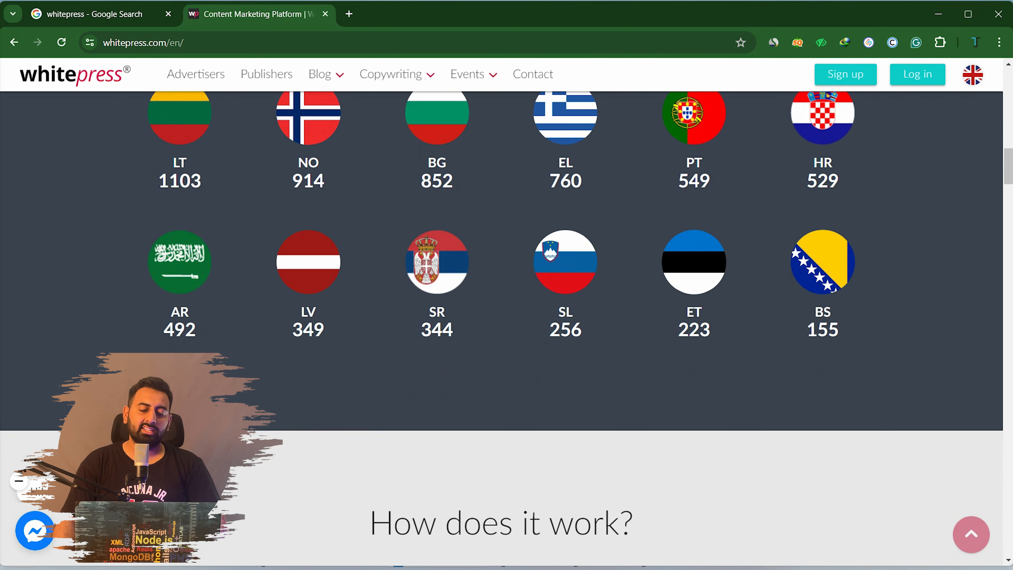
{"action": "scroll", "coordinate": [507, 319], "scroll_direction": "down", "scroll_amount": 6}
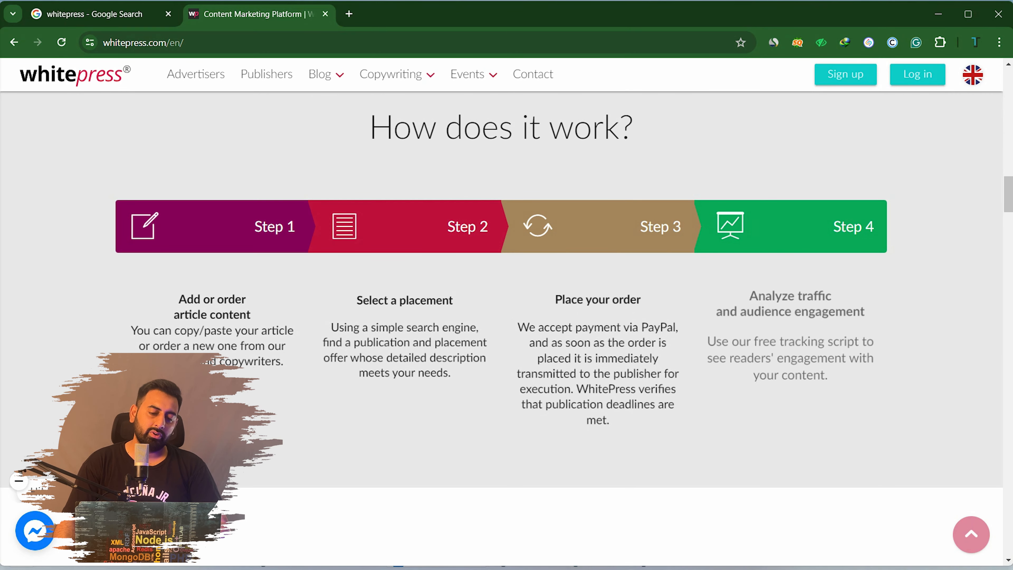
{"action": "scroll", "coordinate": [506, 319], "scroll_direction": "down", "scroll_amount": 6}
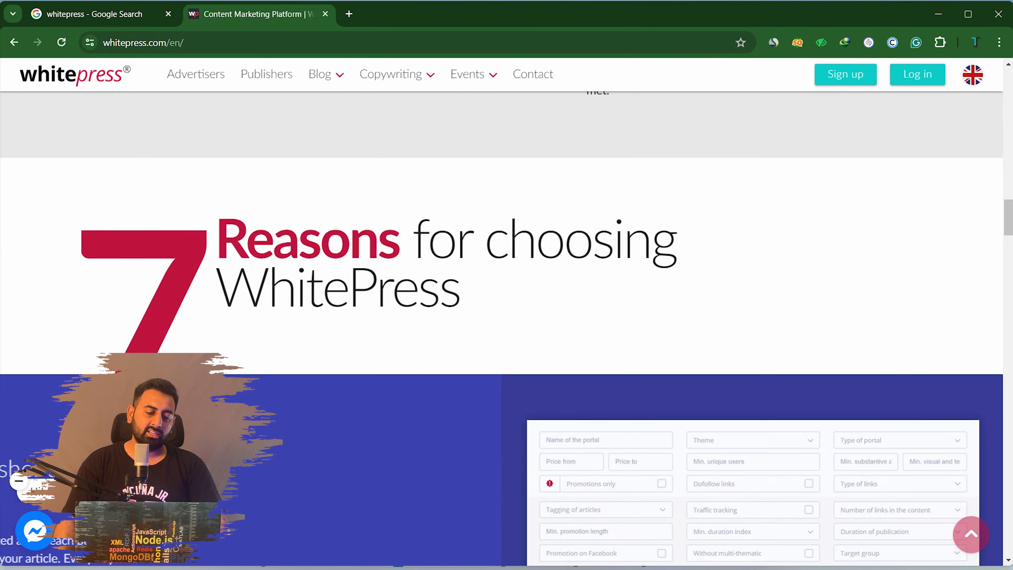
{"action": "scroll", "coordinate": [507, 319], "scroll_direction": "up", "scroll_amount": 5}
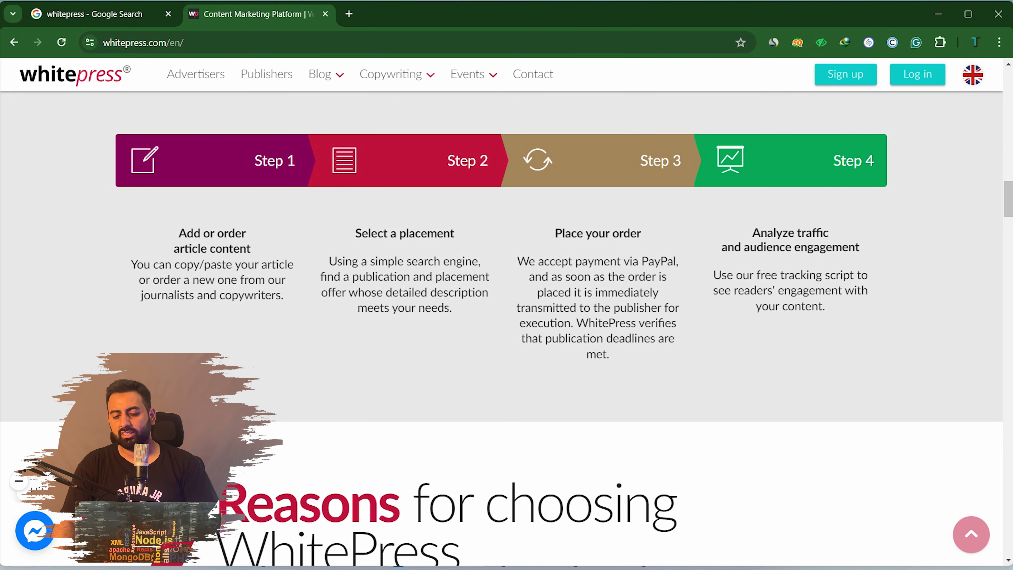
{"action": "scroll", "coordinate": [507, 327], "scroll_direction": "down", "scroll_amount": 10}
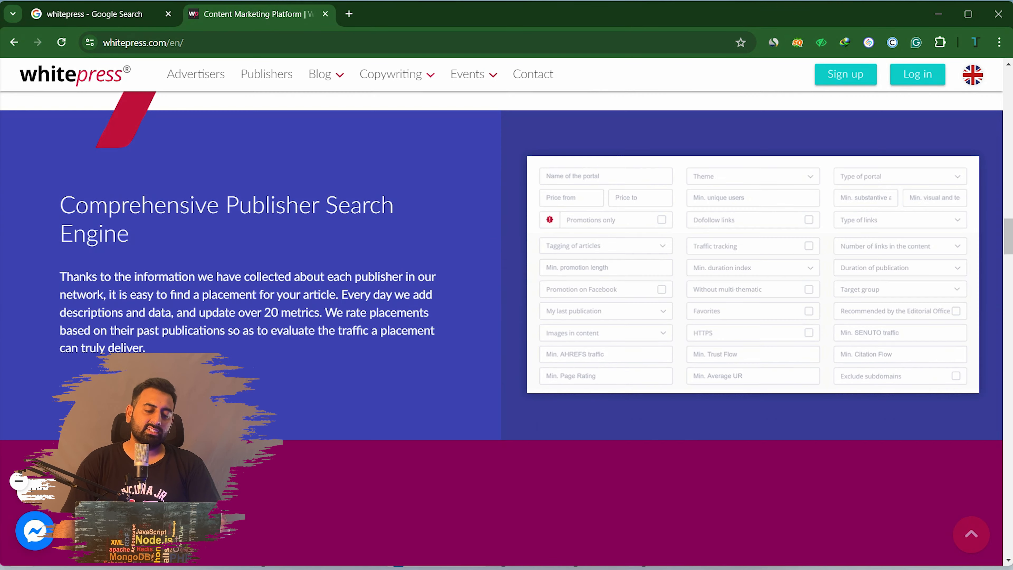
{"action": "scroll", "coordinate": [507, 327], "scroll_direction": "up", "scroll_amount": 5}
{"action": "scroll", "coordinate": [506, 327], "scroll_direction": "up", "scroll_amount": 20}
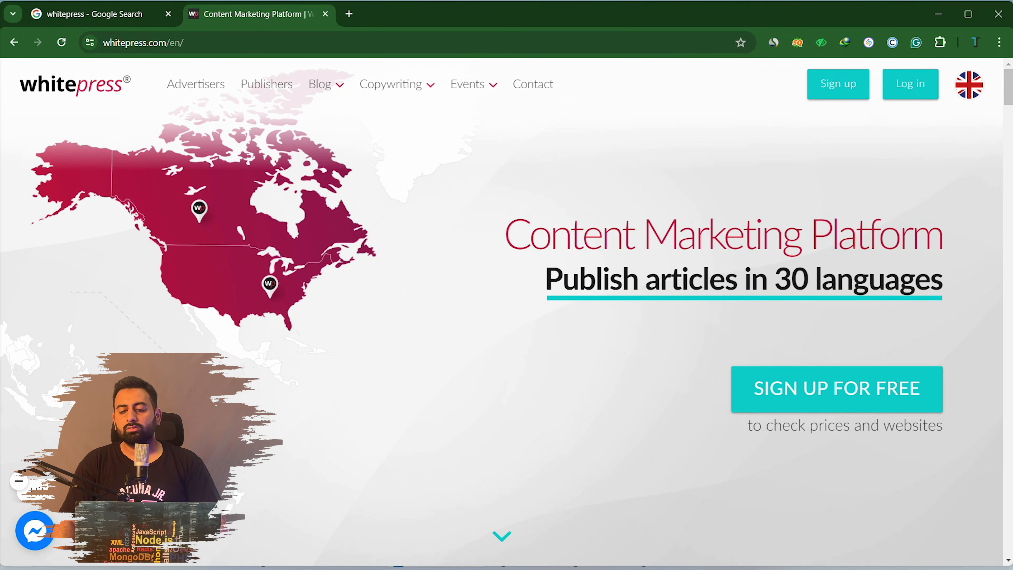
Open the free sign-up form and scroll to the Country of tax residence field
{"action": "left_click", "coordinate": [838, 84]}
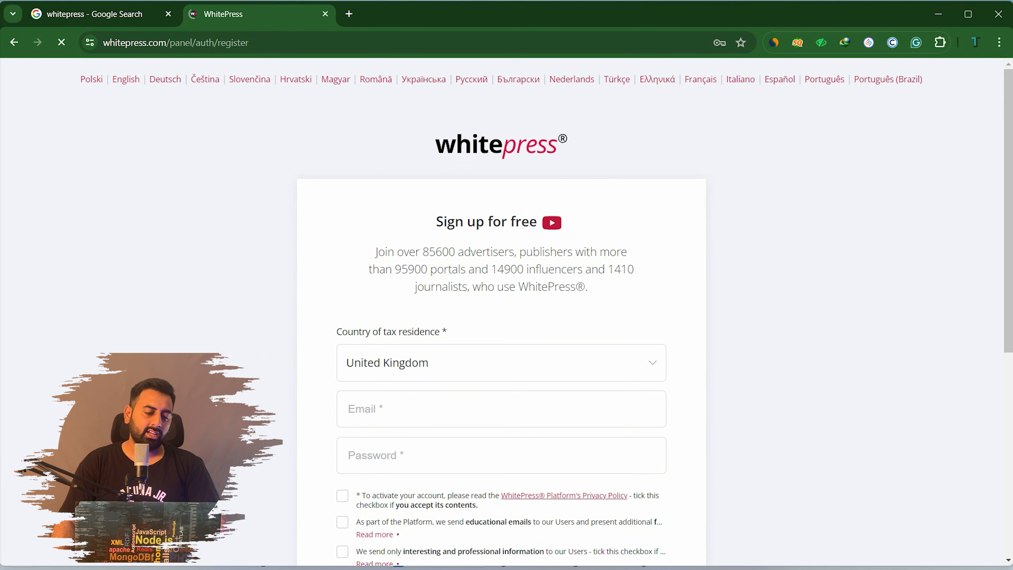
{"action": "scroll", "coordinate": [501, 311], "scroll_direction": "down", "scroll_amount": 3}
{"action": "scroll", "coordinate": [501, 311], "scroll_direction": "up", "scroll_amount": 2}
{"action": "mouse_move", "coordinate": [552, 223]}
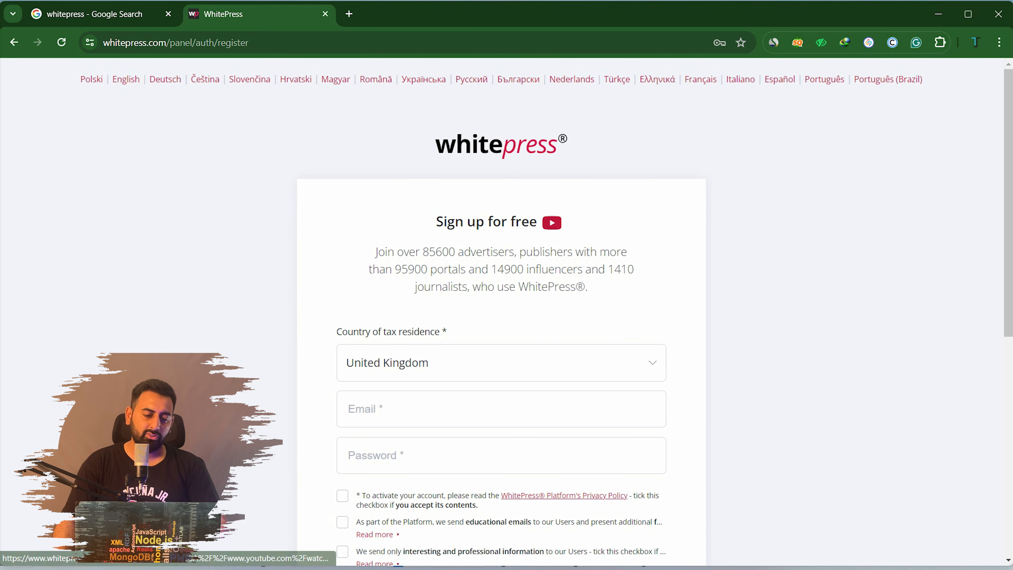
{"action": "scroll", "coordinate": [501, 311], "scroll_direction": "down", "scroll_amount": 3}
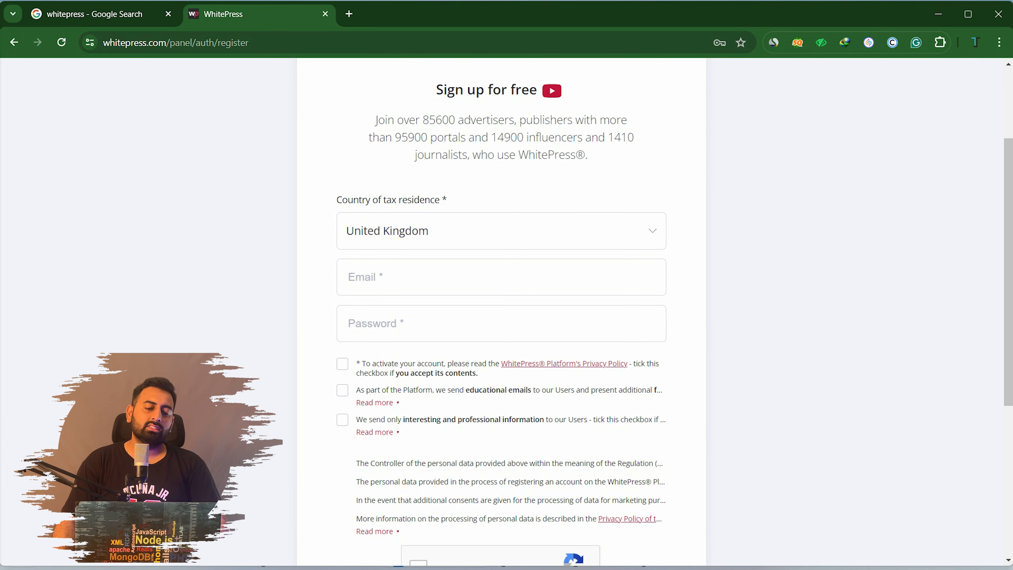
Set the country of tax residence to Pakistan and check the signed-in browser profile
{"action": "left_click", "coordinate": [501, 231]}
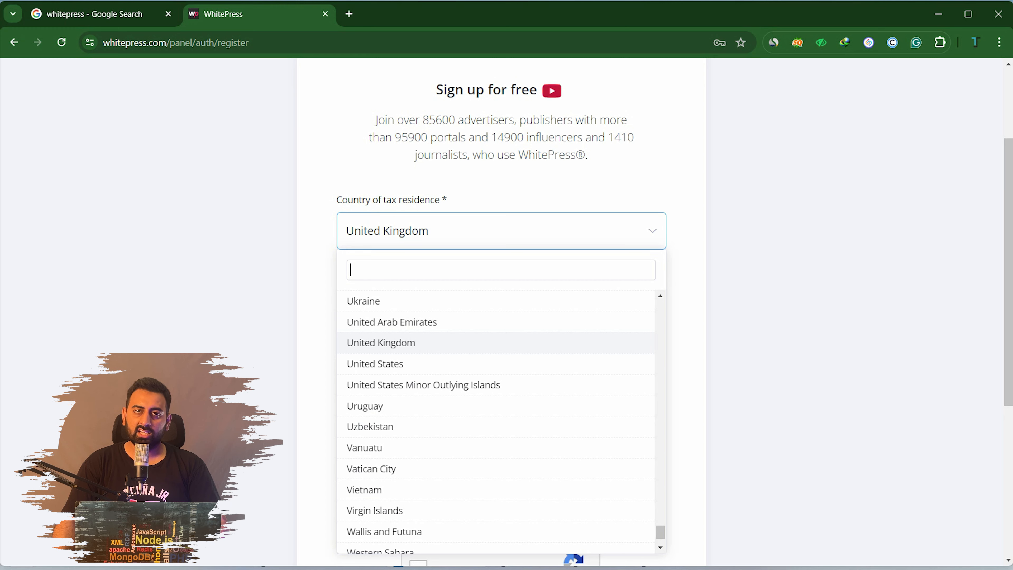
{"action": "type", "text": "pak"}
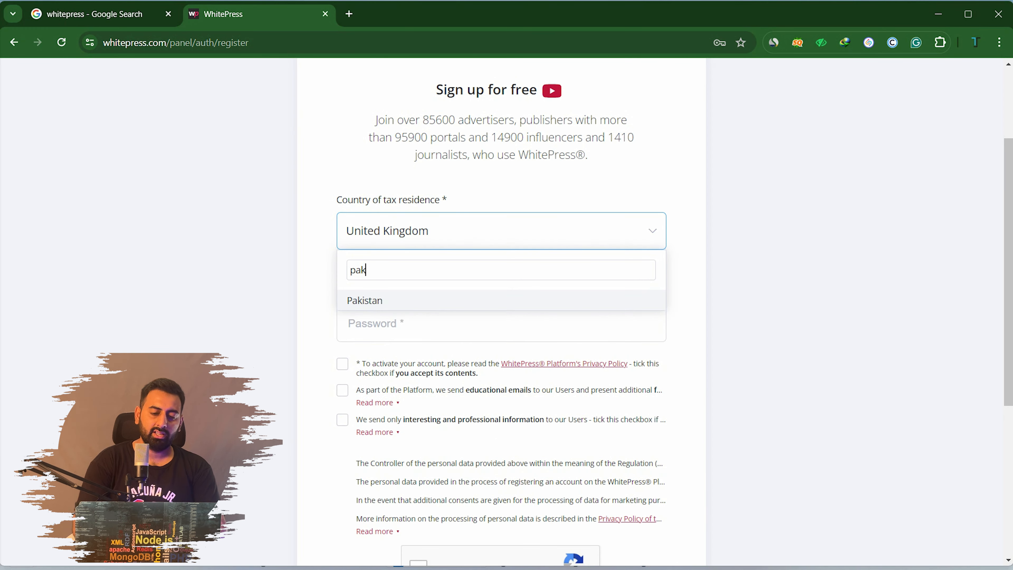
{"action": "key", "text": "Return"}
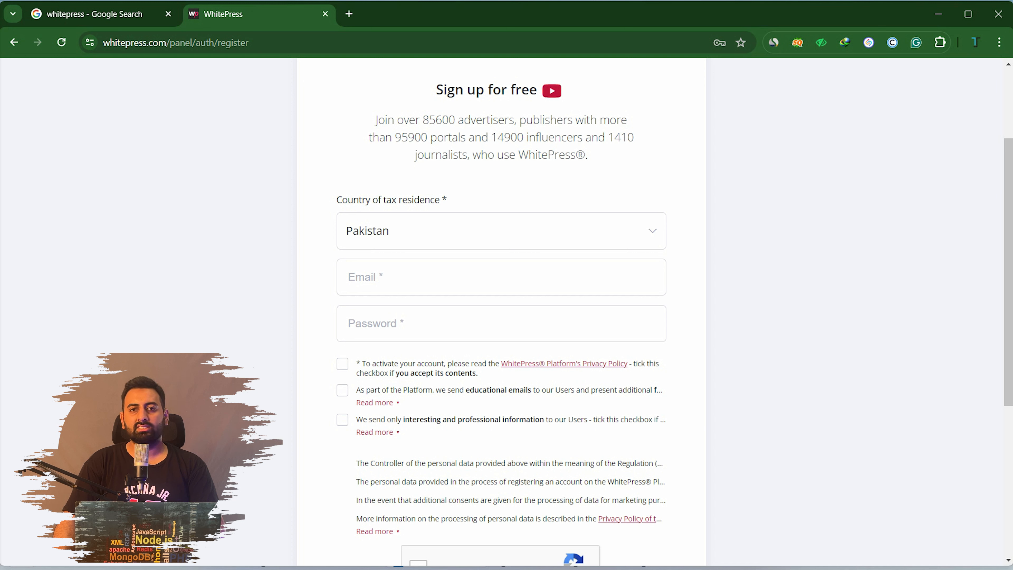
{"action": "left_click", "coordinate": [415, 277]}
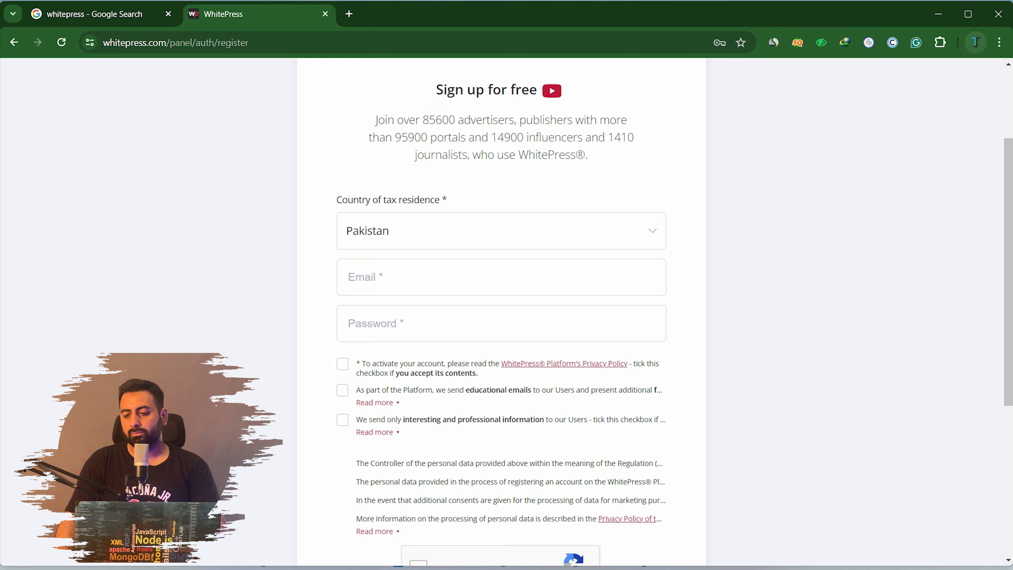
{"action": "left_click", "coordinate": [975, 42]}
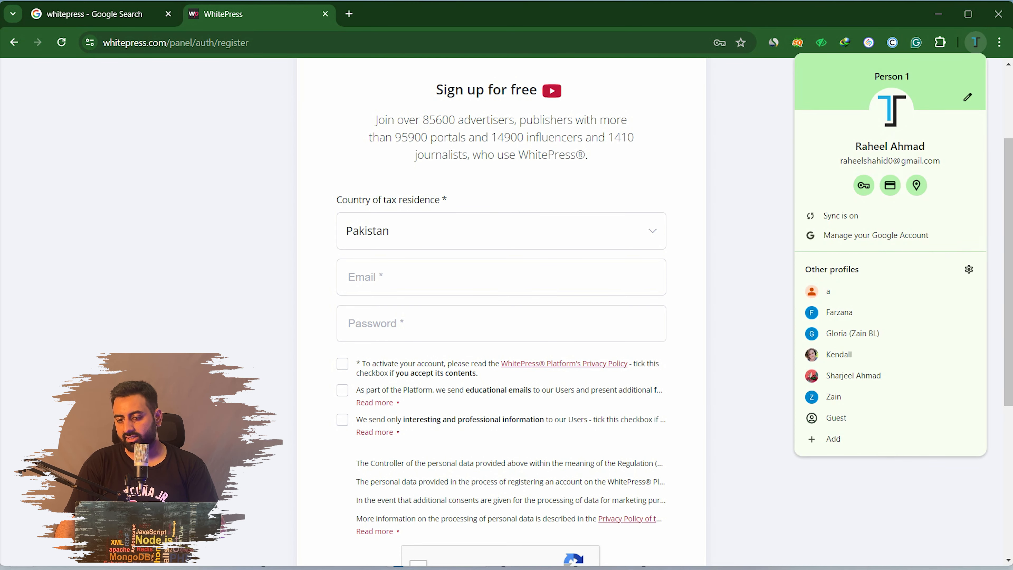
In a new tab, switch to another signed-in Google account and copy its e-mail address
{"action": "left_click", "coordinate": [349, 14]}
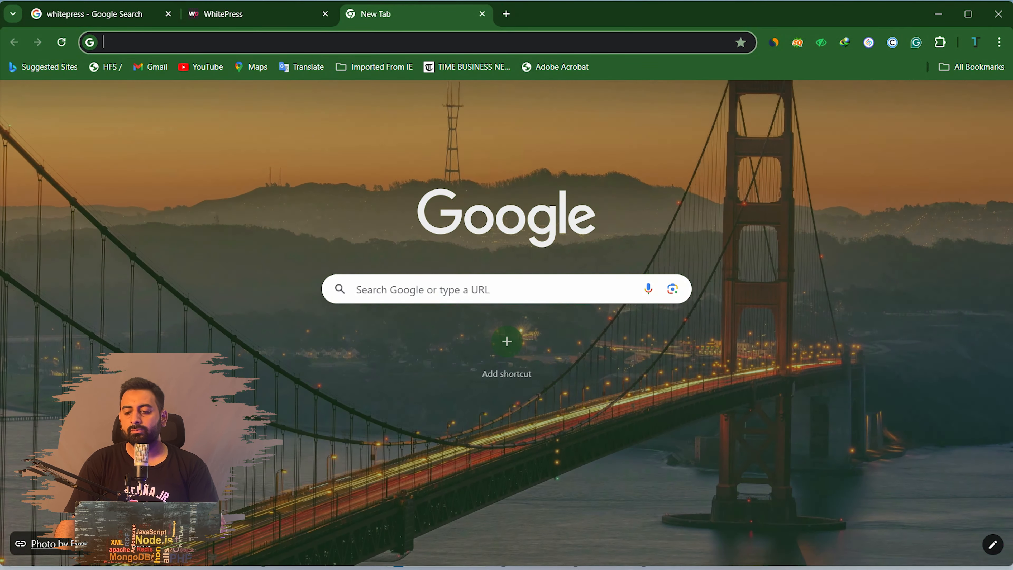
{"action": "left_click", "coordinate": [992, 101]}
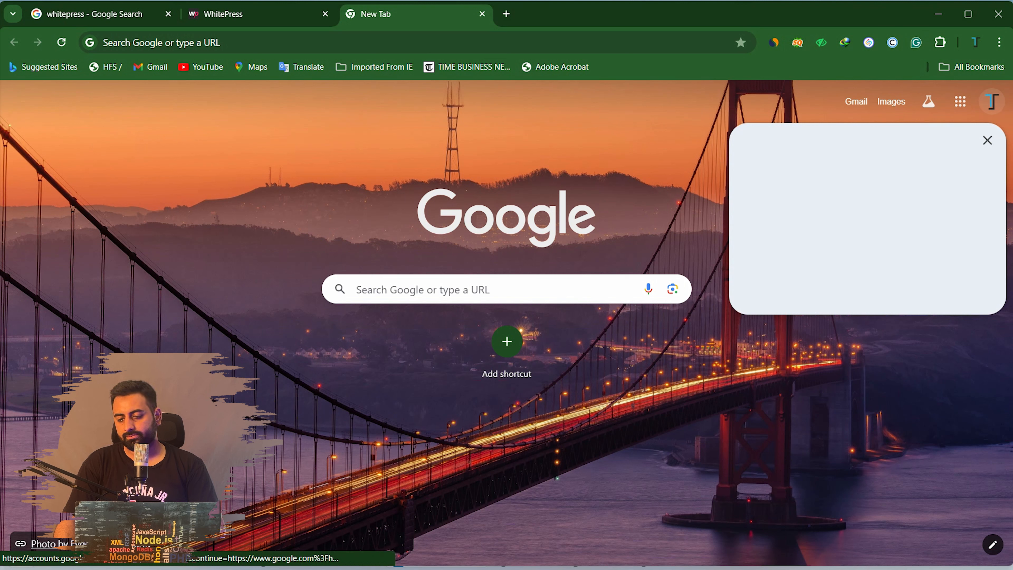
{"action": "scroll", "coordinate": [870, 400], "scroll_direction": "down", "scroll_amount": 2}
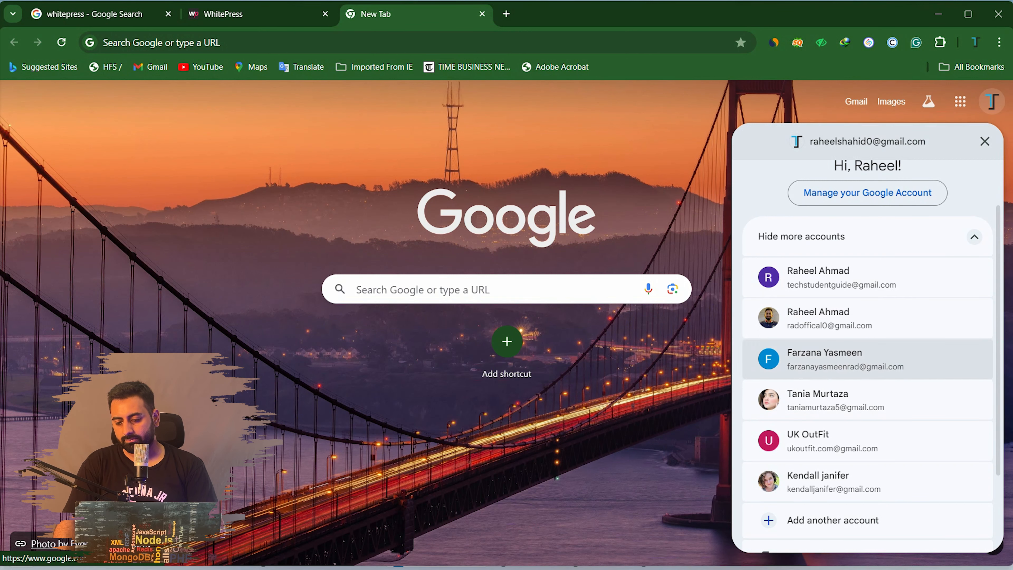
{"action": "left_click", "coordinate": [837, 277]}
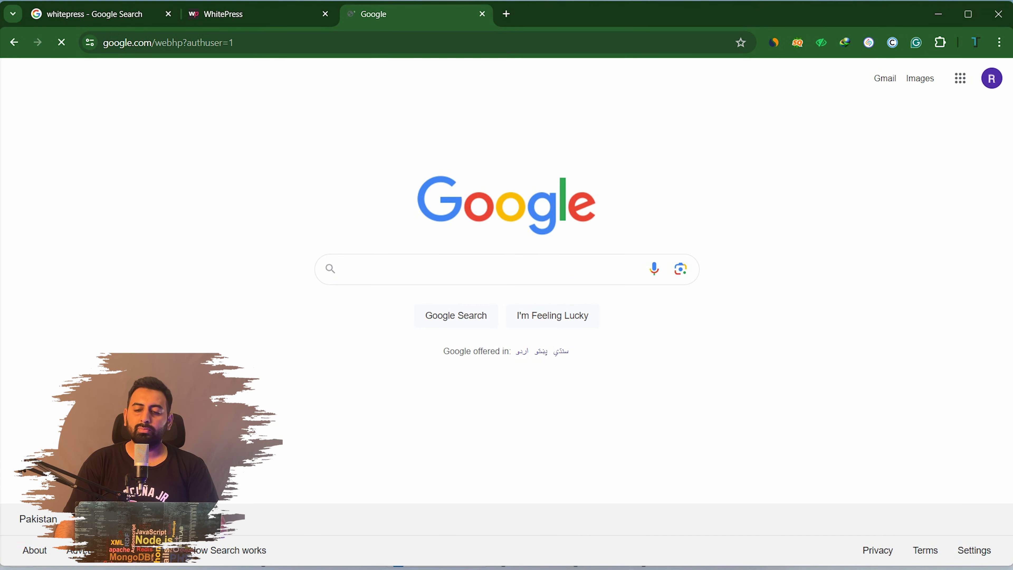
{"action": "left_click", "coordinate": [981, 79]}
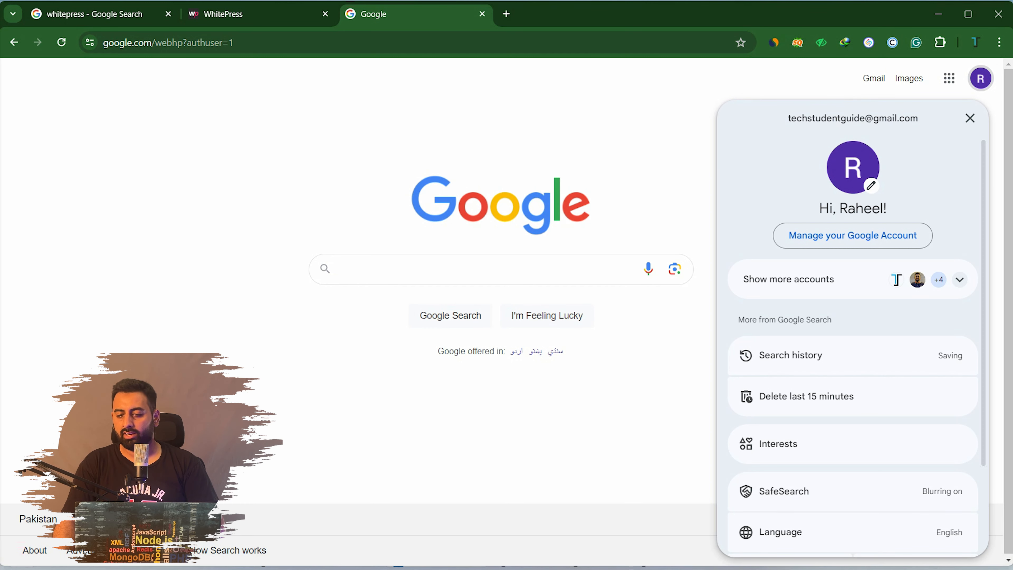
{"action": "left_click_drag", "start_coordinate": [918, 119], "coordinate": [787, 118]}
{"action": "key", "text": "ctrl+c"}
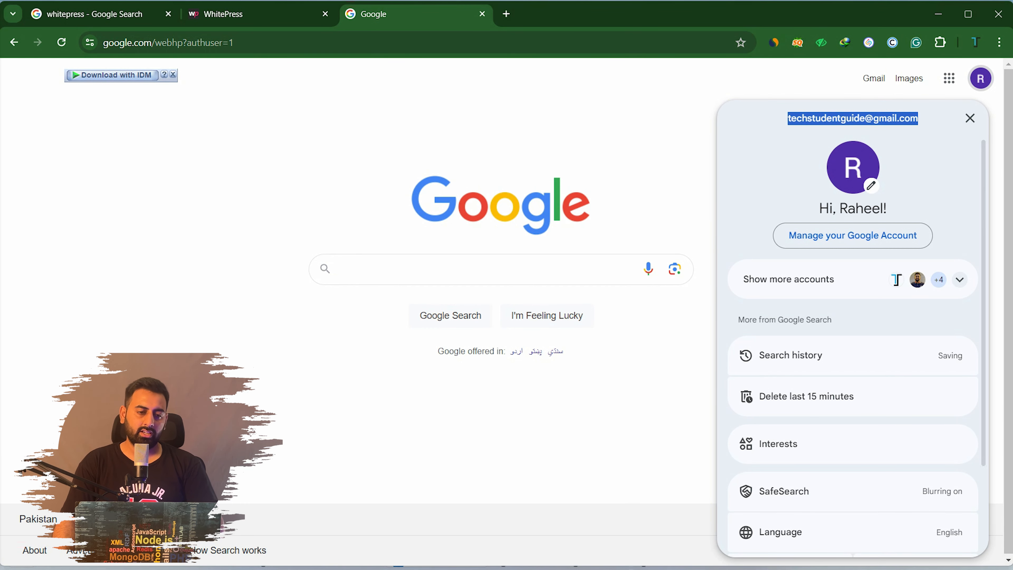
{"action": "left_click", "coordinate": [255, 14]}
Paste the copied e-mail address and enter an account password
{"action": "left_click", "coordinate": [481, 277]}
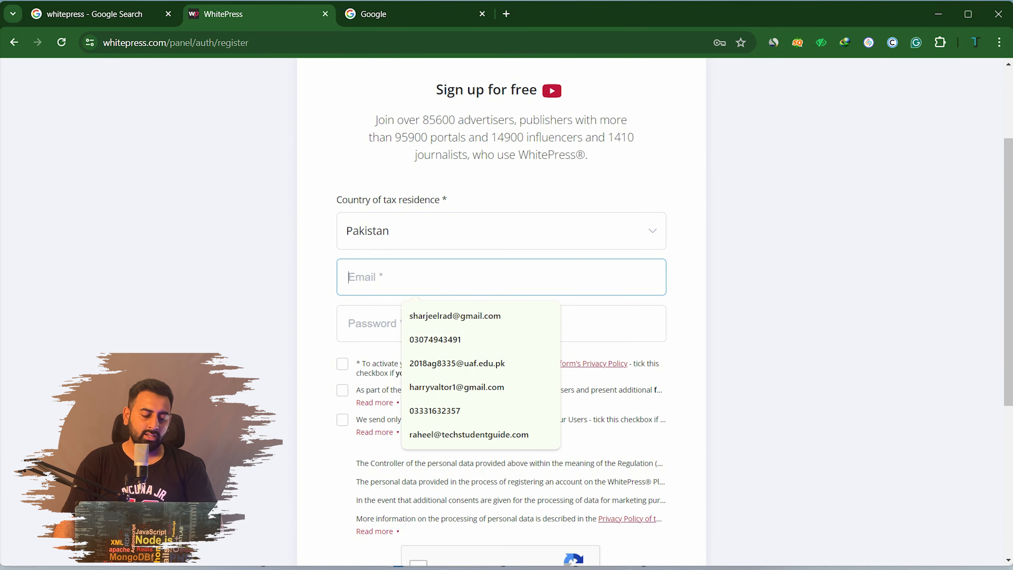
{"action": "key", "text": "ctrl+v"}
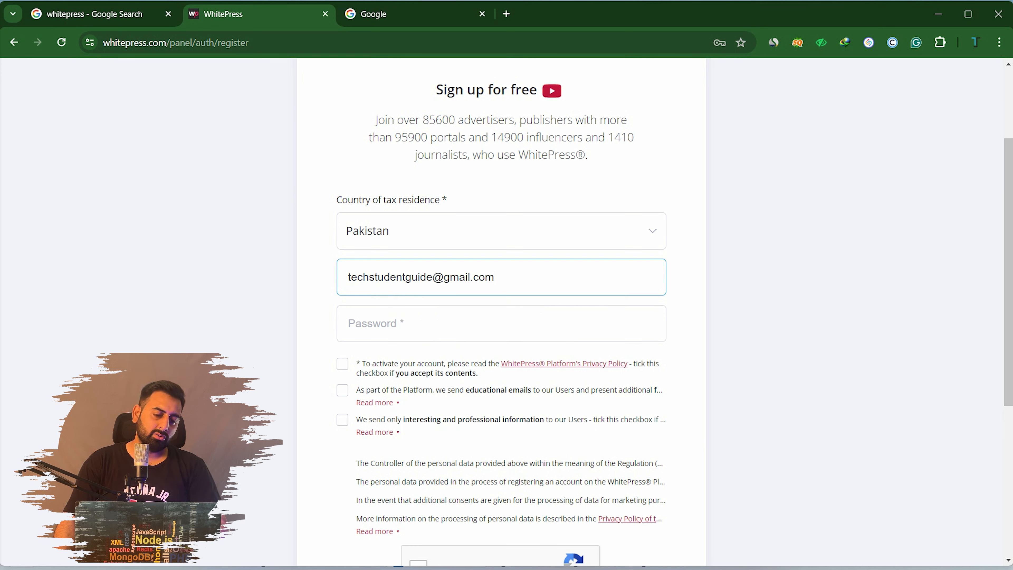
{"action": "left_click", "coordinate": [481, 323]}
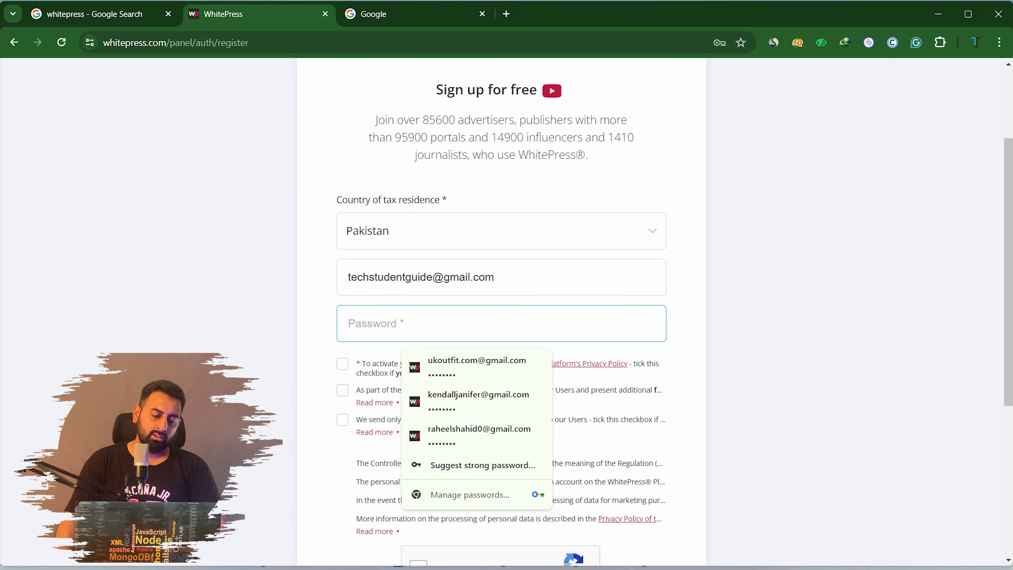
{"action": "type", "text": "•"}
{"action": "key", "text": "BackSpace"}
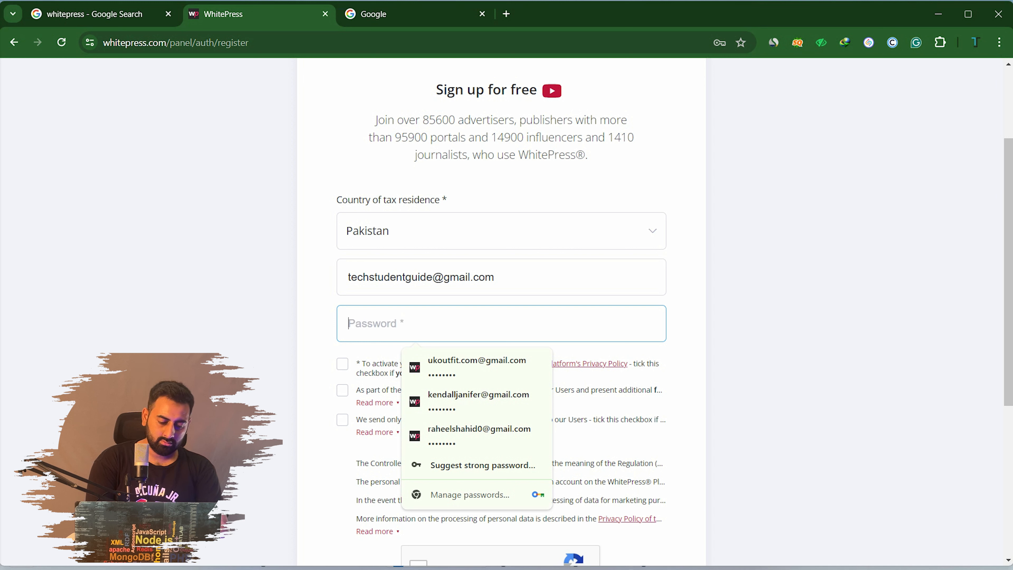
{"action": "type", "text": "•"}
{"action": "key", "text": "BackSpace"}
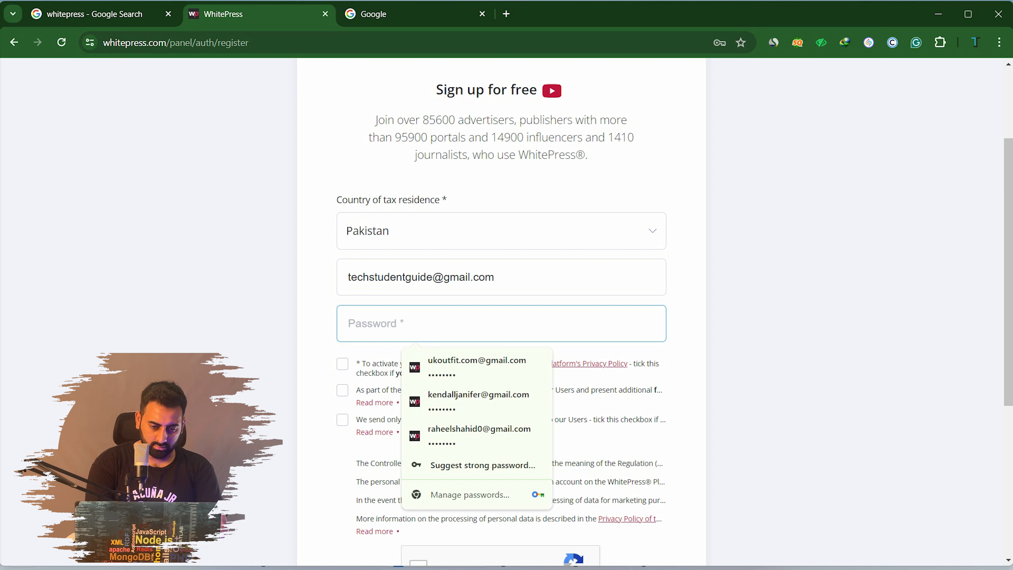
{"action": "type", "text": "••••••"}
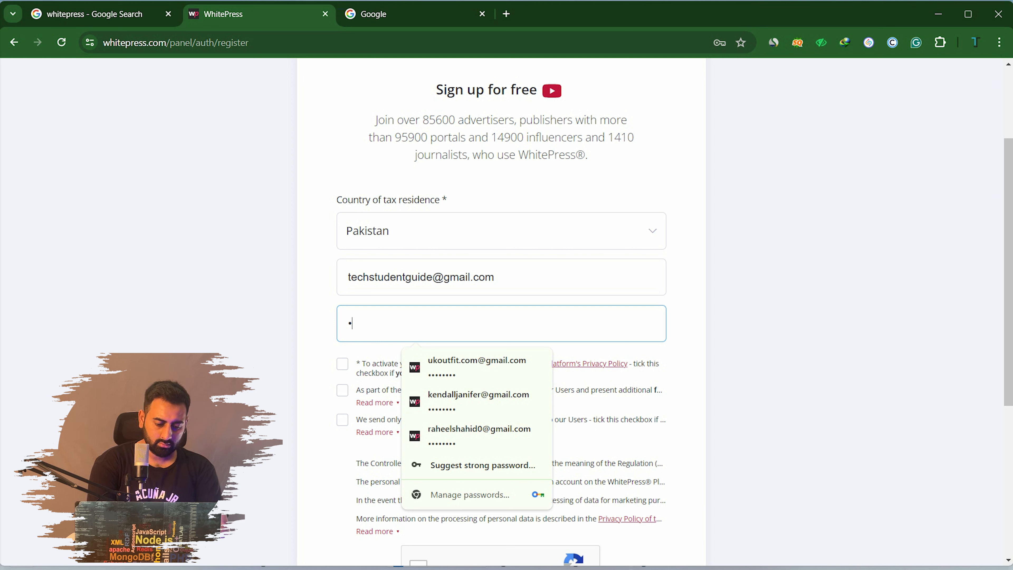
{"action": "type", "text": "••••"}
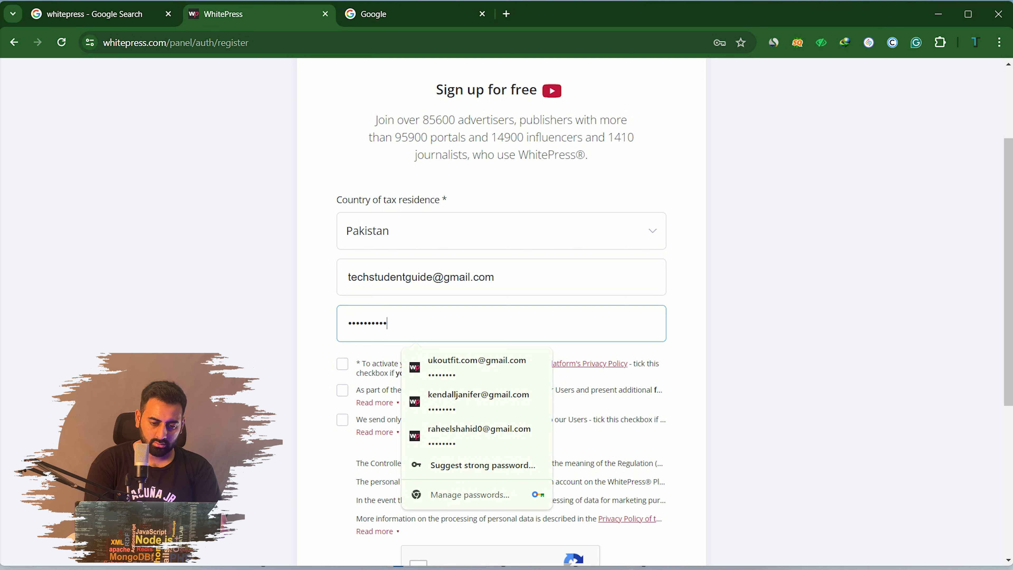
{"action": "type", "text": "••••"}
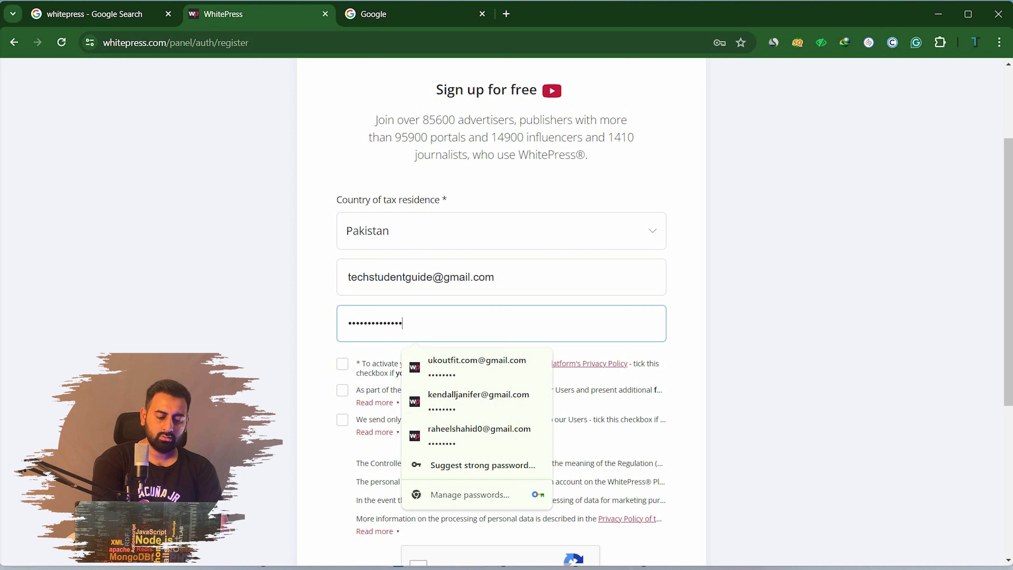
{"action": "type", "text": "•••"}
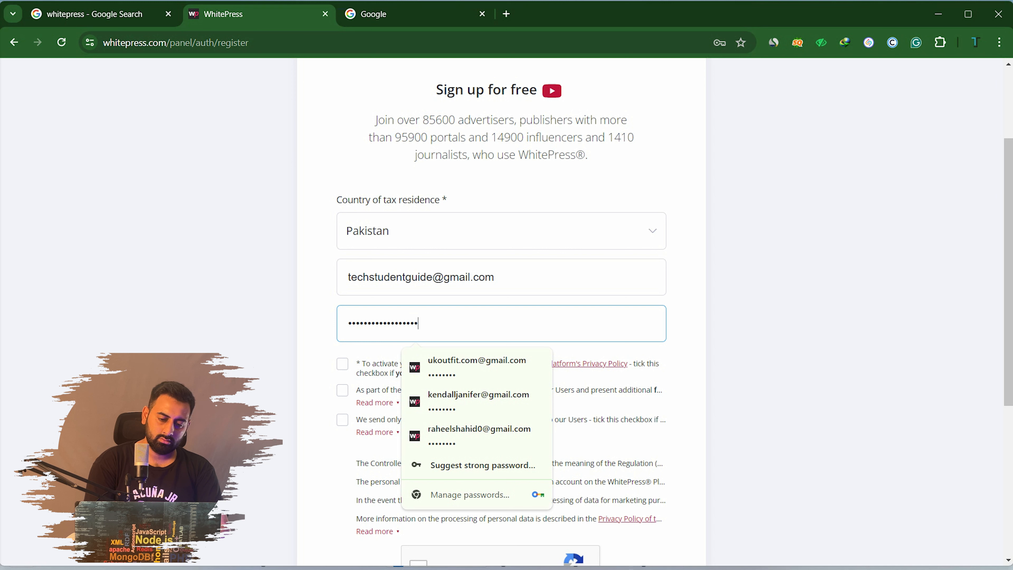
{"action": "key", "text": "BackSpace"}
{"action": "key", "text": "BackSpace"}
{"action": "key", "text": "BackSpace"}
{"action": "key", "text": "BackSpace"}
{"action": "key", "text": "BackSpace"}
{"action": "key", "text": "BackSpace"}
{"action": "key", "text": "BackSpace"}
{"action": "key", "text": "BackSpace"}
{"action": "key", "text": "BackSpace"}
{"action": "key", "text": "BackSpace"}
{"action": "key", "text": "BackSpace"}
{"action": "key", "text": "BackSpace"}
{"action": "key", "text": "BackSpace"}
{"action": "key", "text": "BackSpace"}
{"action": "key", "text": "BackSpace"}
{"action": "key", "text": "BackSpace"}
{"action": "key", "text": "BackSpace"}
{"action": "type", "text": "•••••••"}
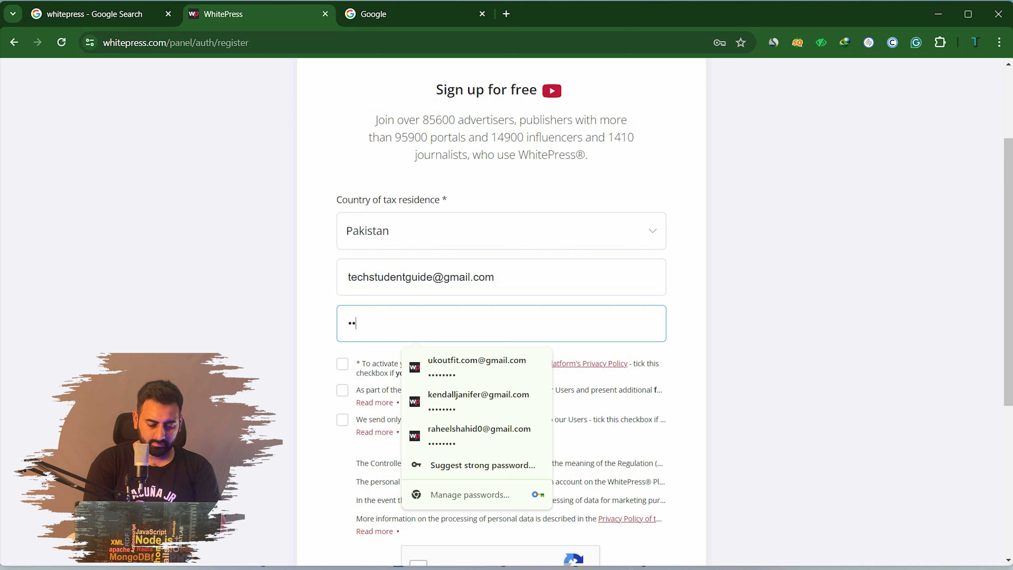
{"action": "type", "text": "•"}
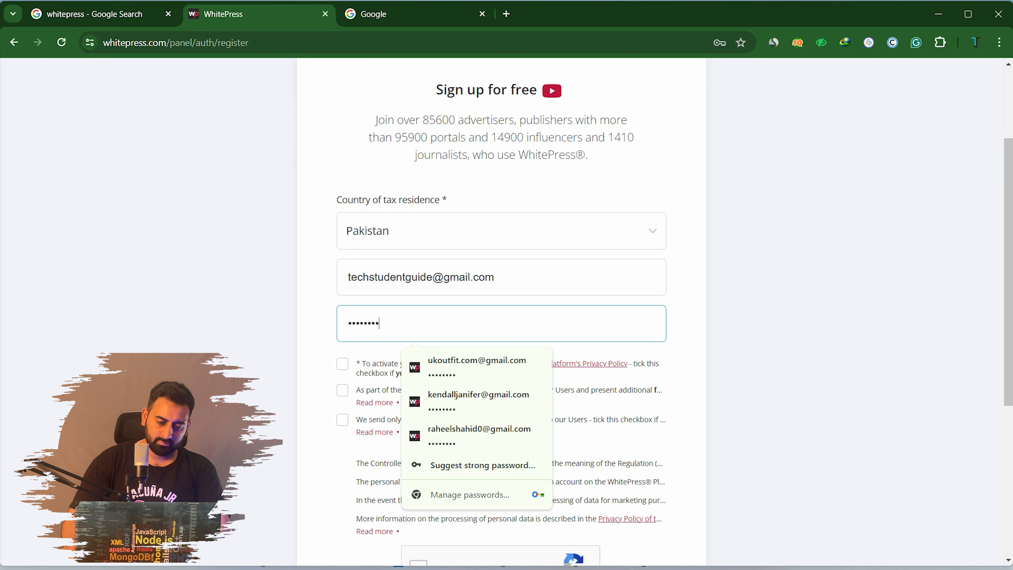
Accept the consents, pass the reCAPTCHA check and submit the free registration
{"action": "left_click", "coordinate": [342, 364]}
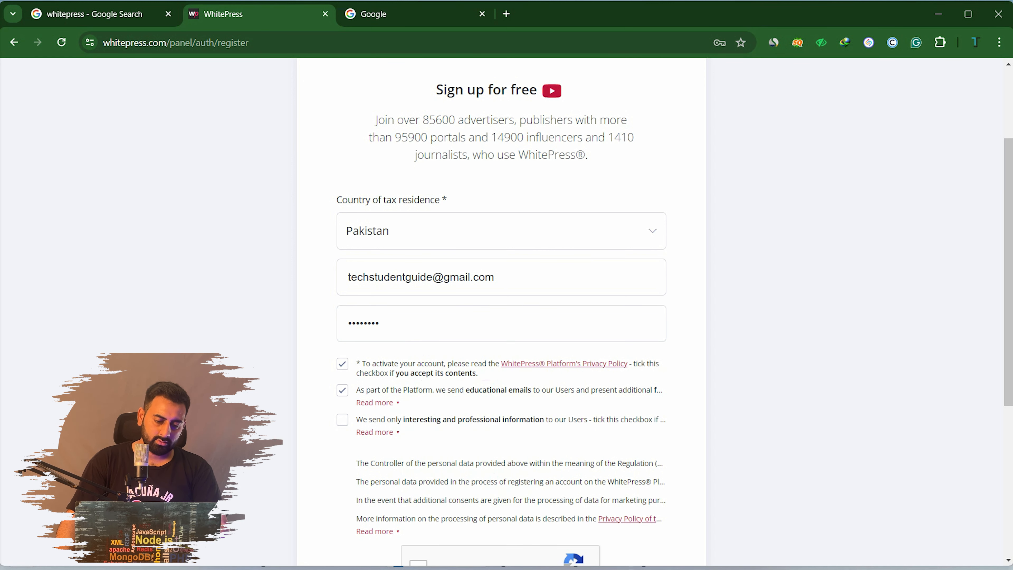
{"action": "scroll", "coordinate": [501, 312], "scroll_direction": "down", "scroll_amount": 3}
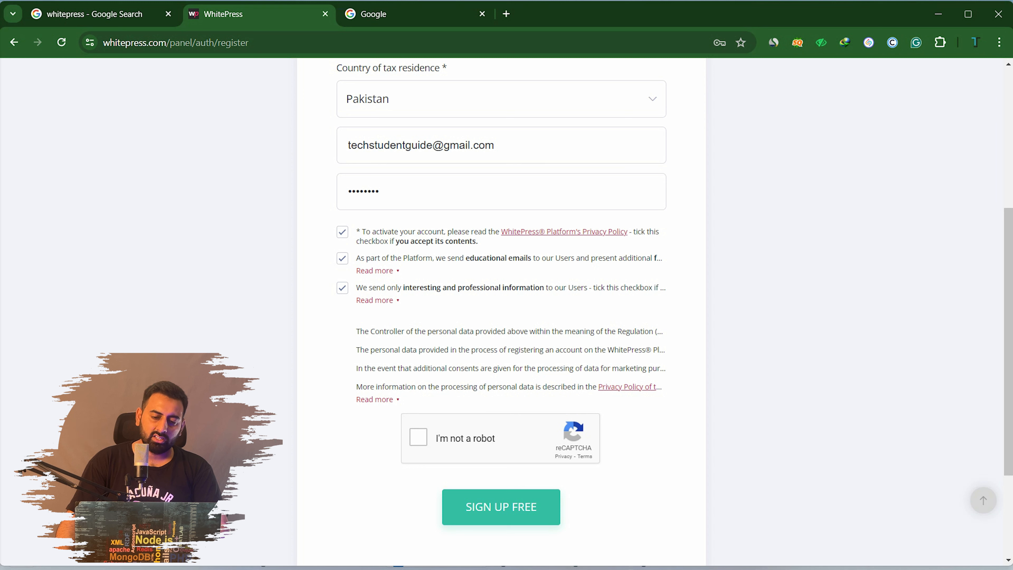
{"action": "left_click", "coordinate": [418, 437]}
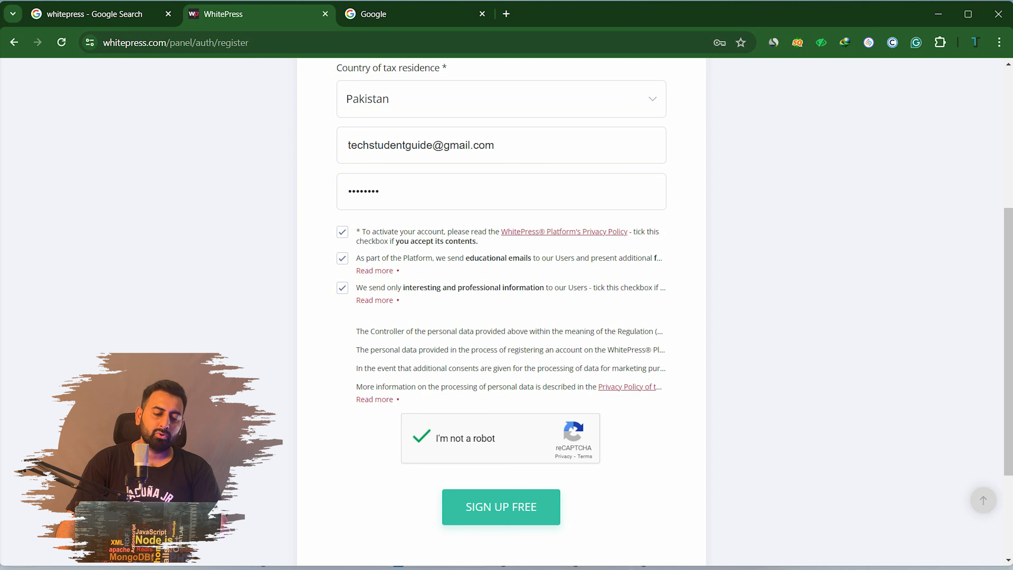
{"action": "left_click", "coordinate": [501, 507]}
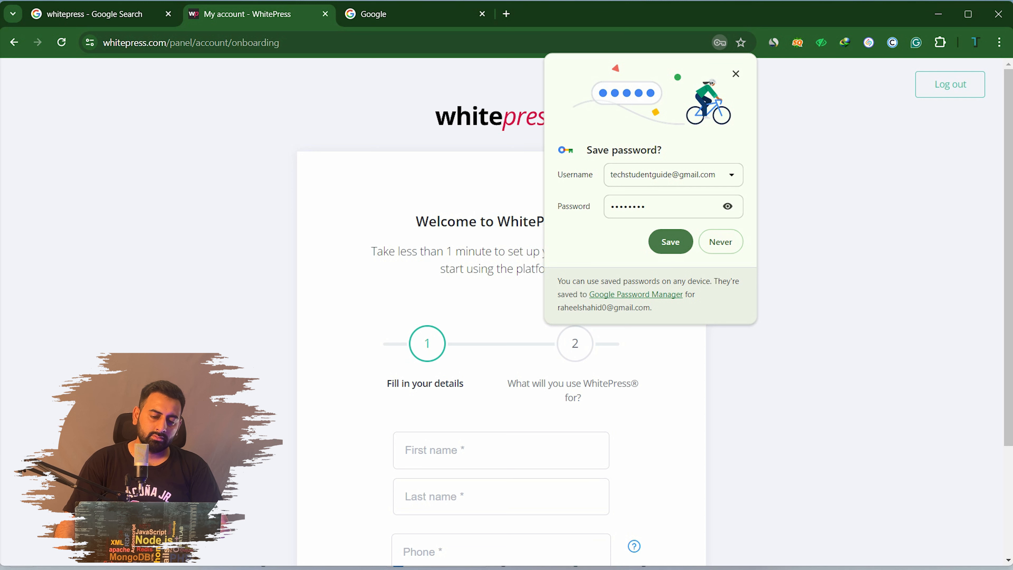
Dismiss the password-save prompt and enter the first and last name
{"action": "left_click", "coordinate": [736, 74]}
{"action": "scroll", "coordinate": [502, 311], "scroll_direction": "down", "scroll_amount": 3}
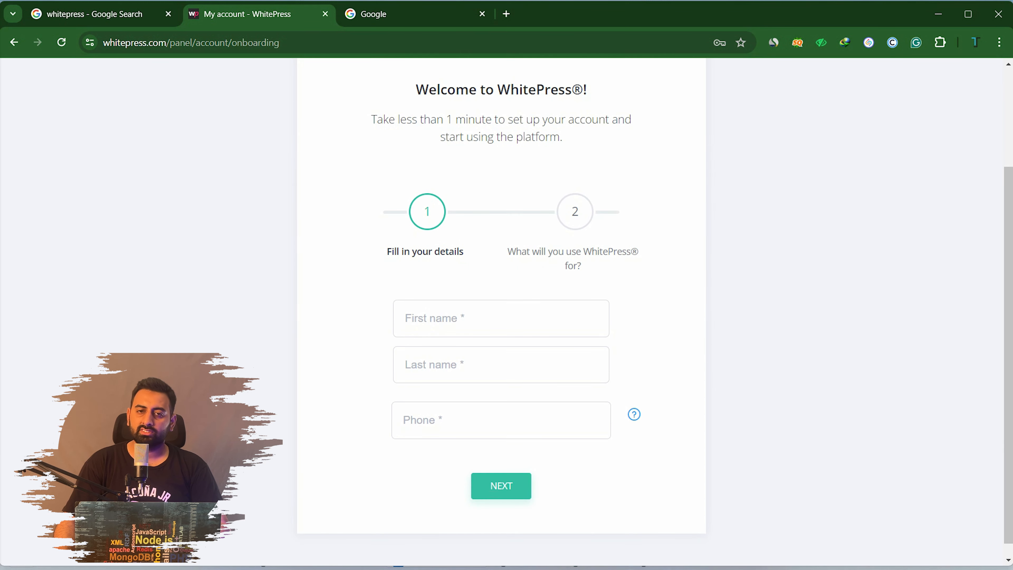
{"action": "left_click", "coordinate": [501, 318]}
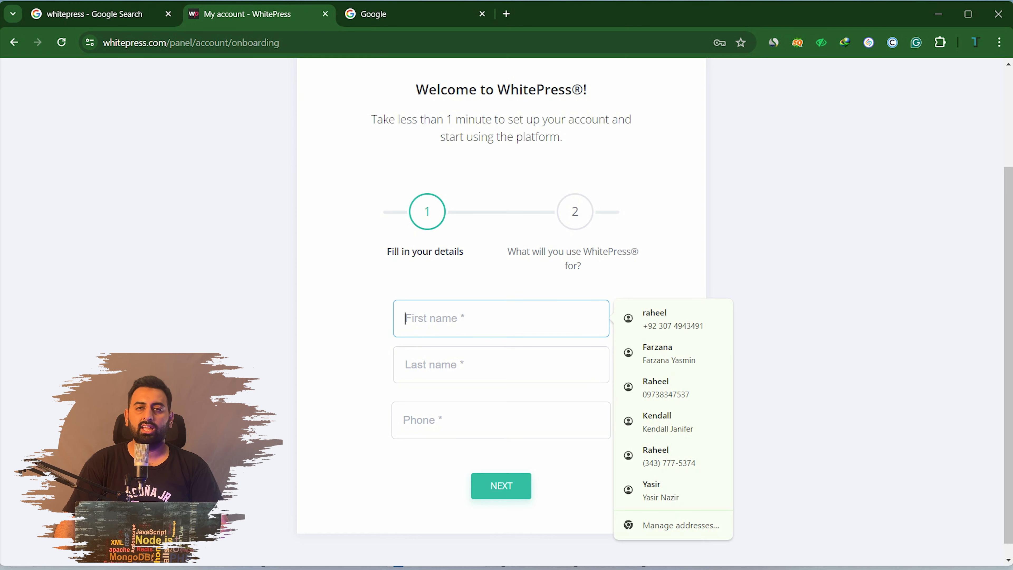
{"action": "left_click", "coordinate": [830, 319]}
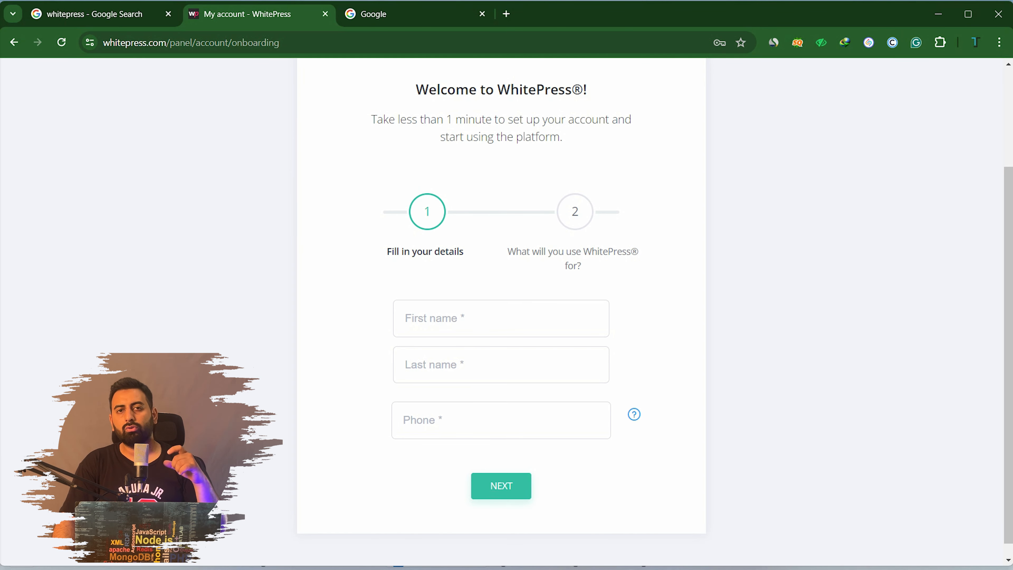
{"action": "left_click", "coordinate": [435, 318]}
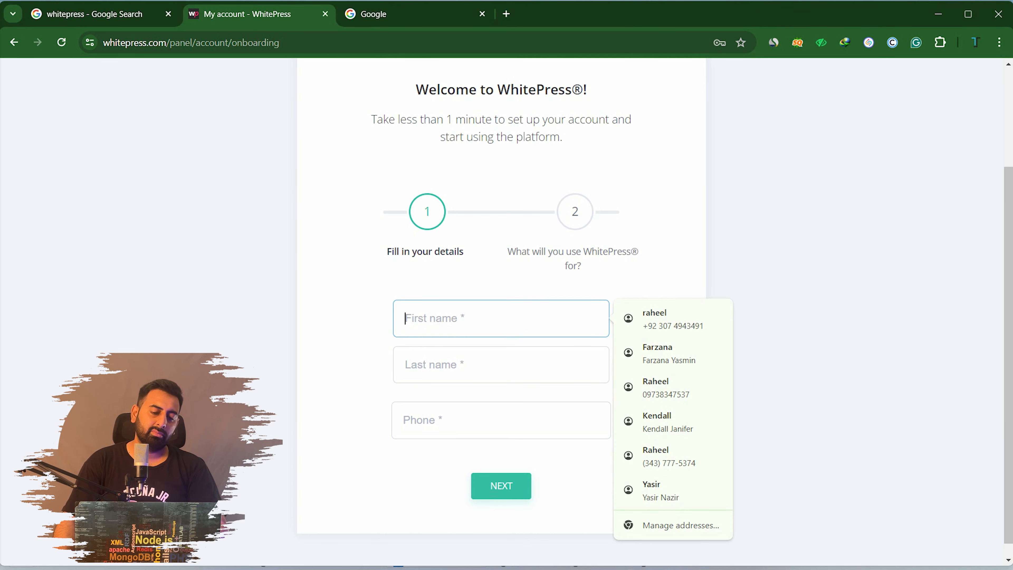
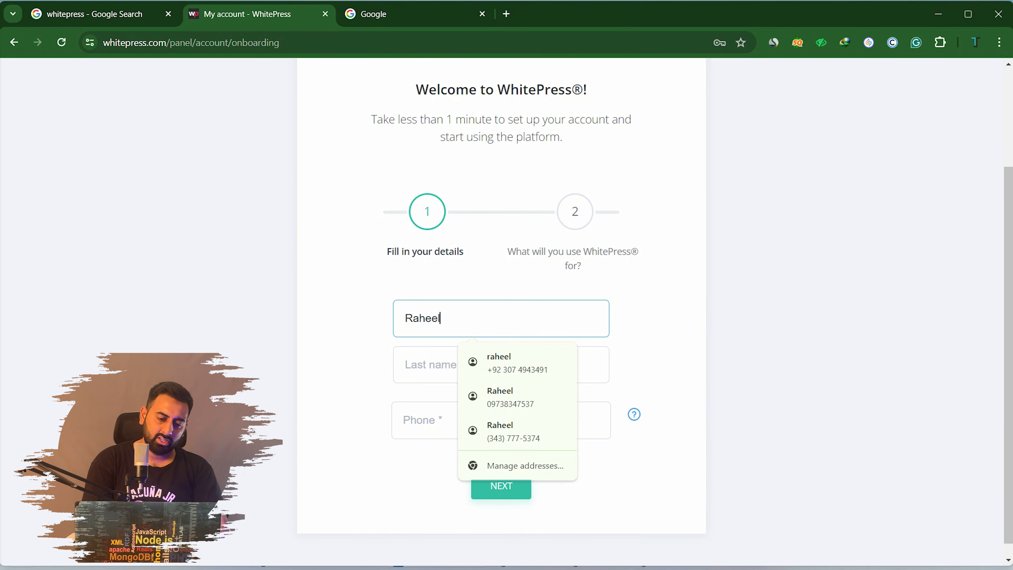
{"action": "key", "text": "Tab"}
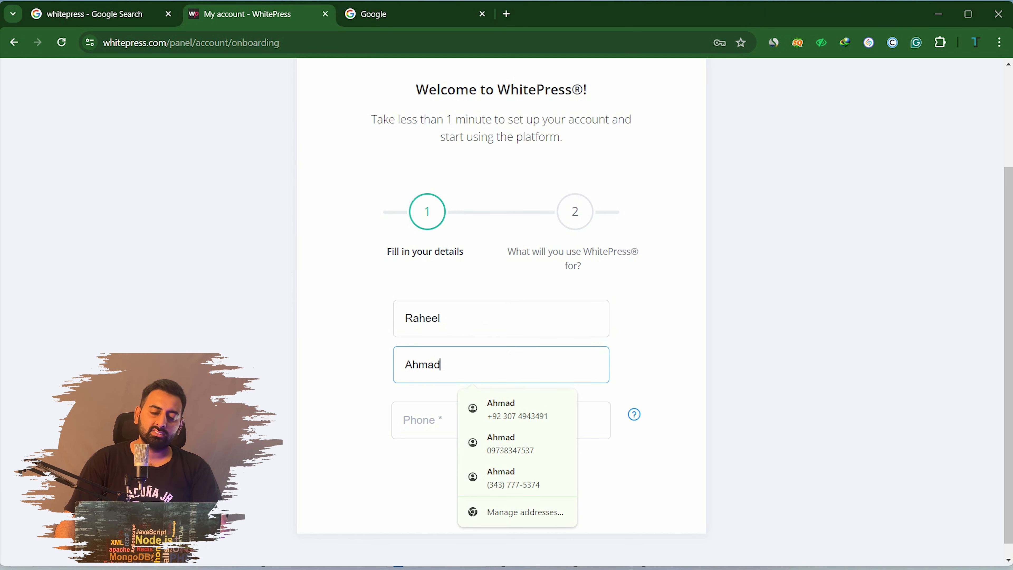
{"action": "key", "text": "Tab"}
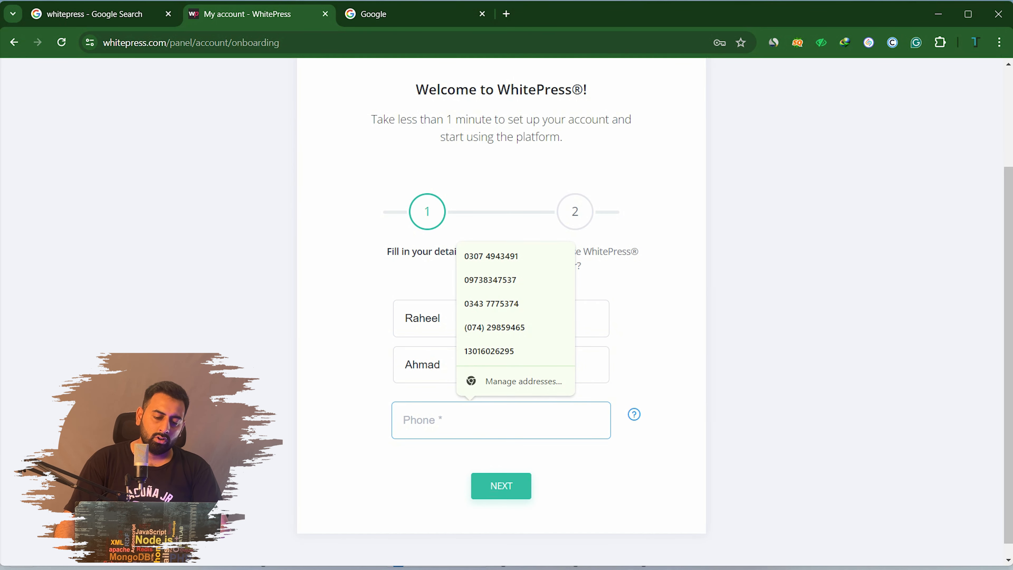
Fill in the phone number from Chrome's saved autofill suggestion
{"action": "left_click", "coordinate": [654, 443]}
{"action": "mouse_move", "coordinate": [634, 414]}
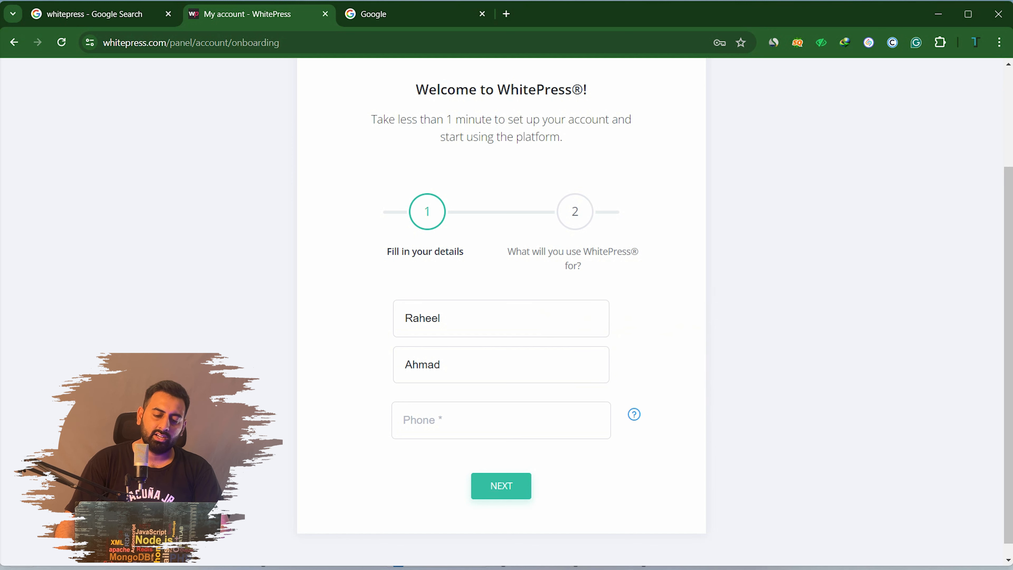
{"action": "left_click", "coordinate": [501, 421]}
{"action": "type", "text": "030"}
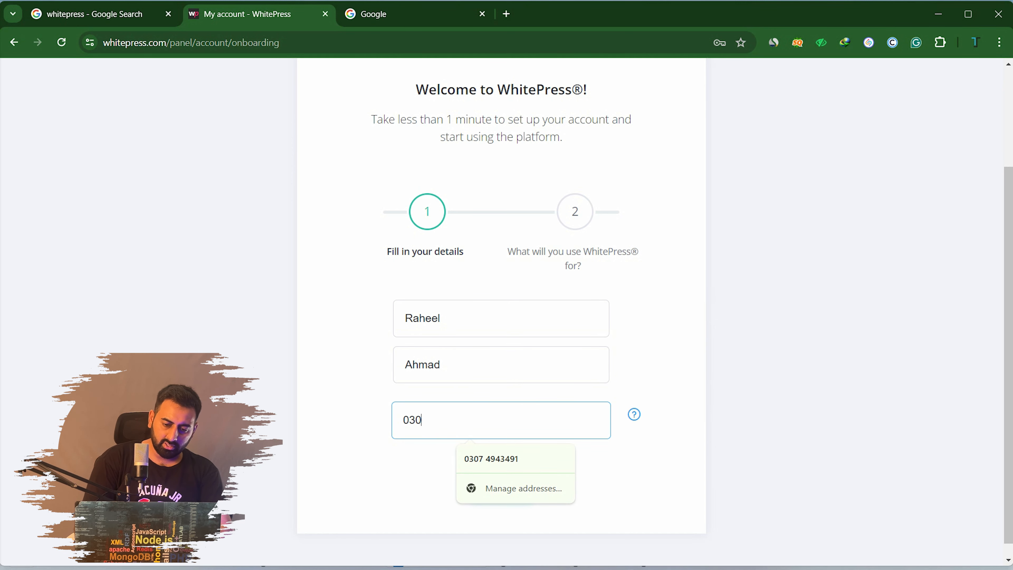
{"action": "key", "text": "Down"}
{"action": "key", "text": "Return"}
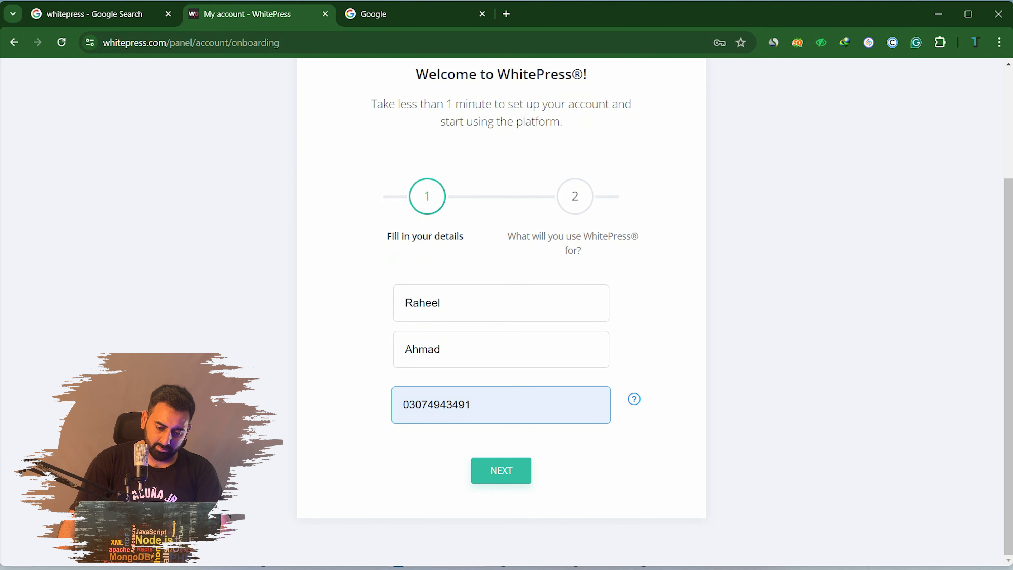
Choose both publisher and advertiser roles, accept the terms and start using WhitePress®
{"action": "left_click", "coordinate": [501, 470]}
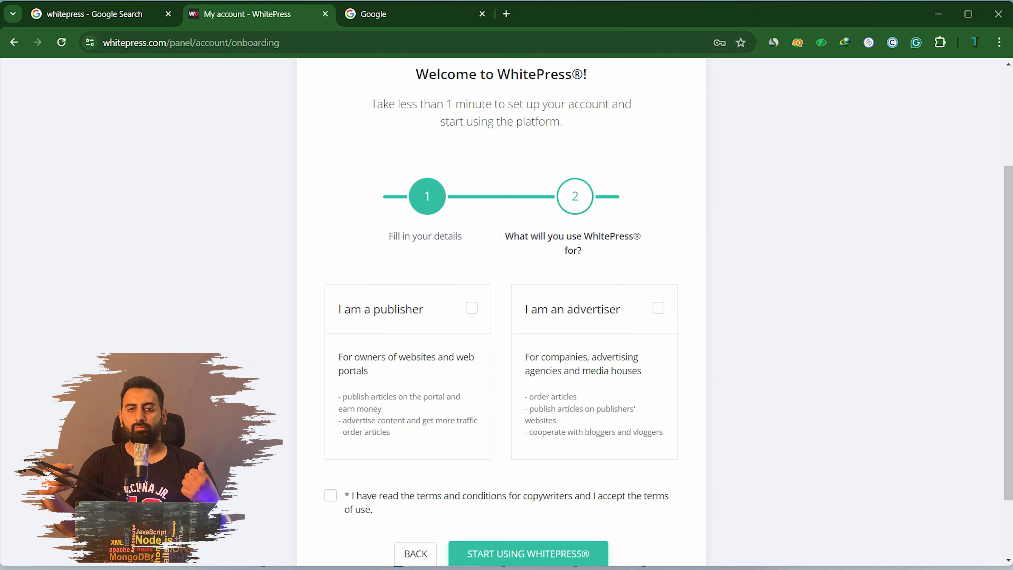
{"action": "left_click", "coordinate": [471, 308]}
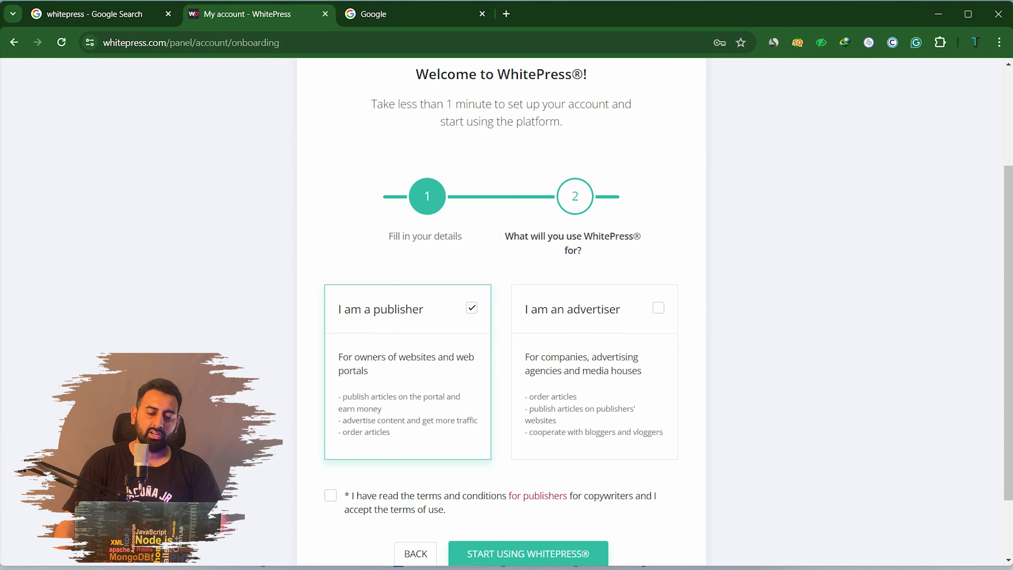
{"action": "scroll", "coordinate": [502, 311], "scroll_direction": "down", "scroll_amount": 2}
{"action": "left_click", "coordinate": [658, 224]}
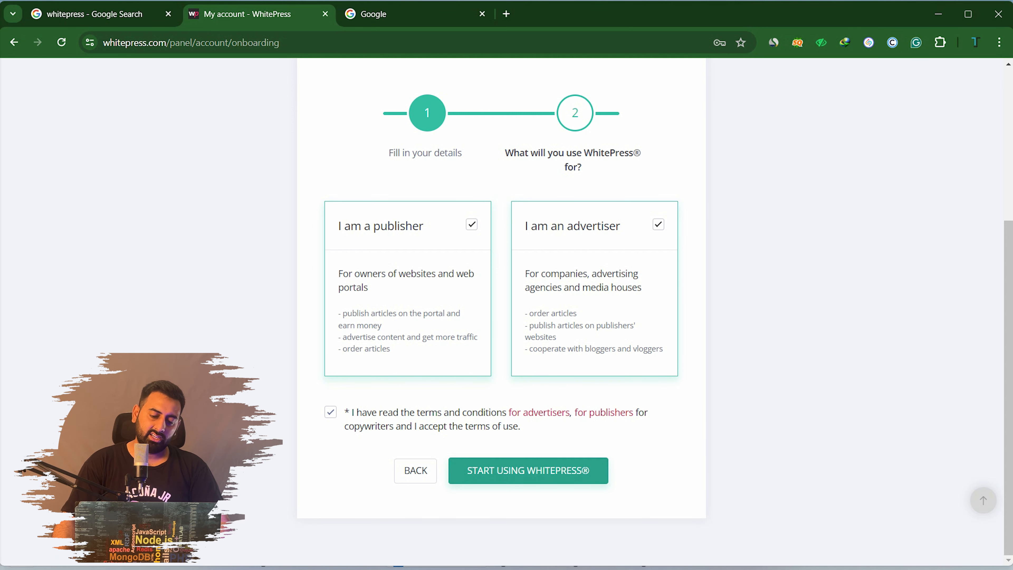
{"action": "left_click", "coordinate": [528, 470]}
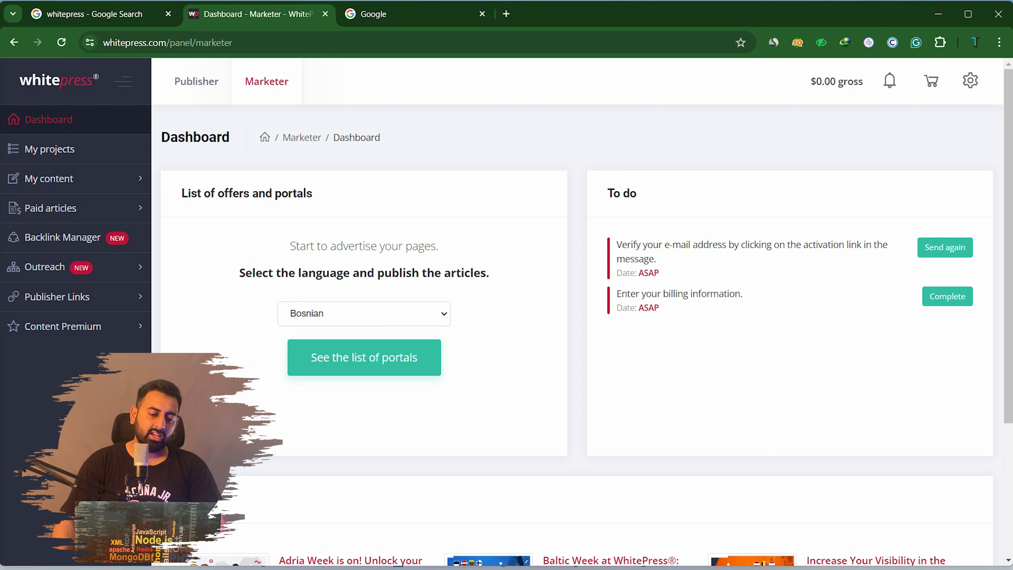
Switch between the Publisher and Marketer dashboards, ending on Marketer
{"action": "left_click", "coordinate": [196, 81]}
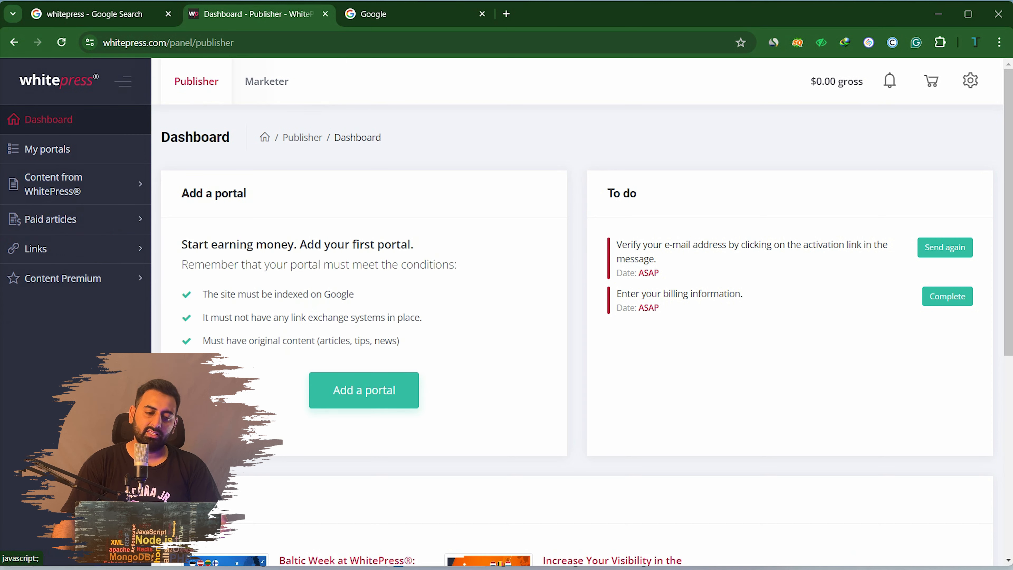
{"action": "left_click", "coordinate": [266, 81]}
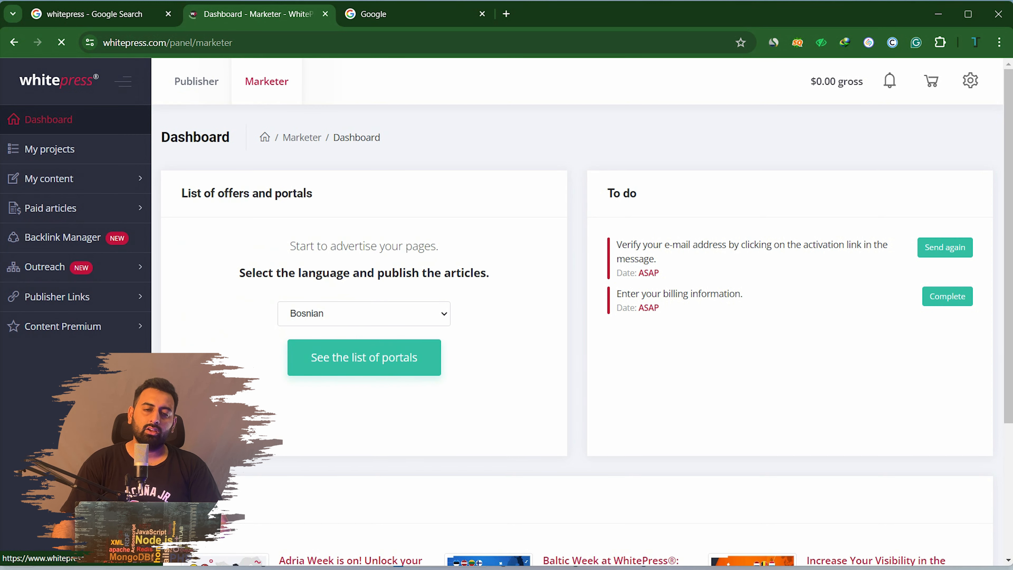
{"action": "left_click", "coordinate": [196, 82]}
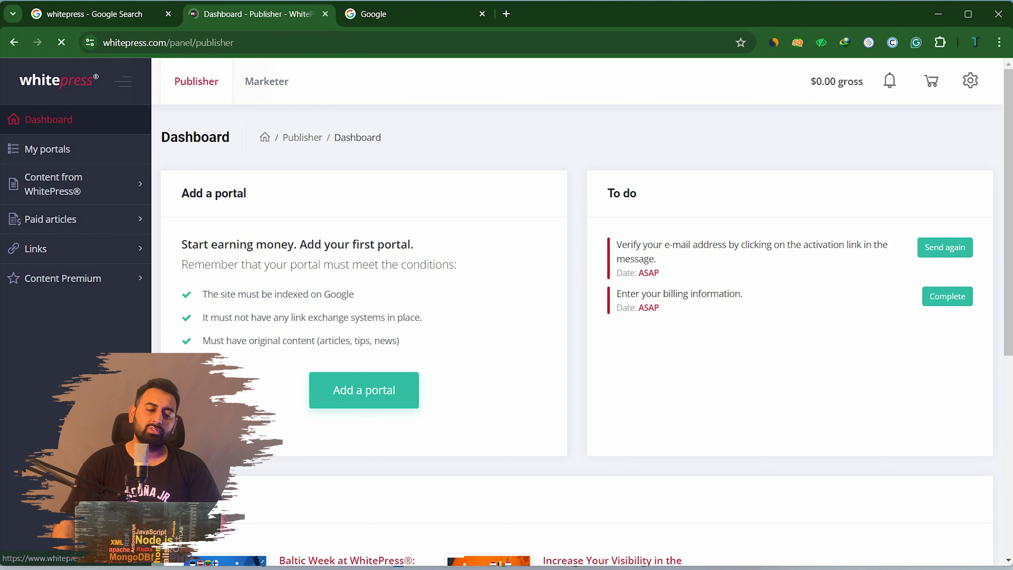
{"action": "left_click", "coordinate": [267, 81]}
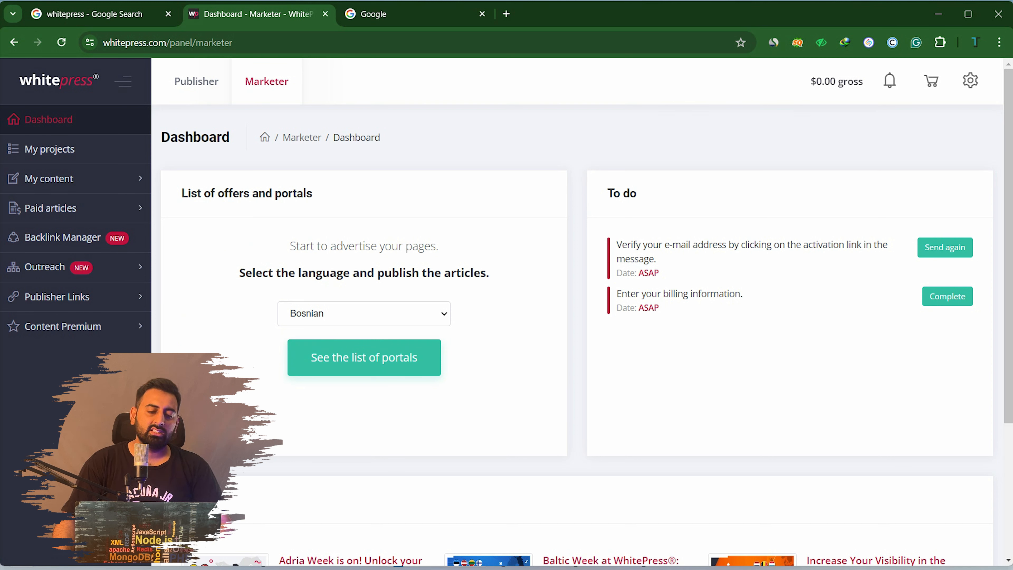
Request the English-language portal list from the Marketer dashboard
{"action": "left_click", "coordinate": [363, 314]}
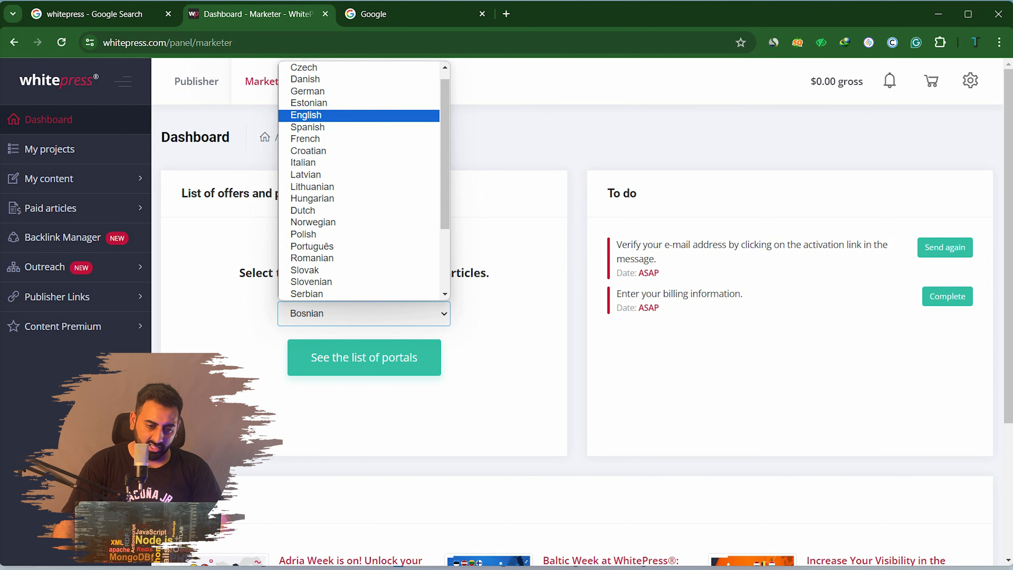
{"action": "left_click", "coordinate": [306, 115]}
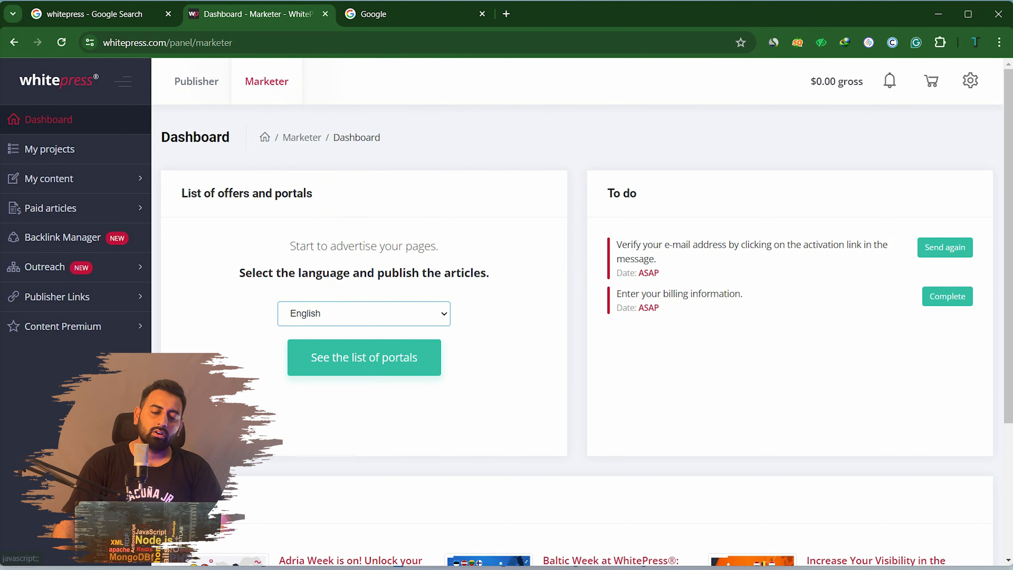
{"action": "left_click", "coordinate": [364, 357]}
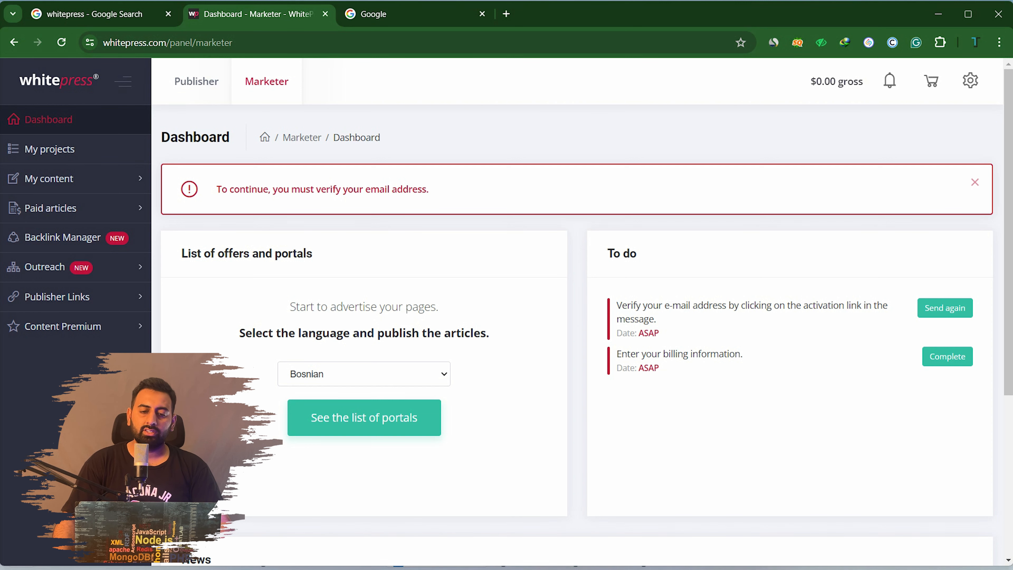
{"action": "left_click", "coordinate": [415, 14]}
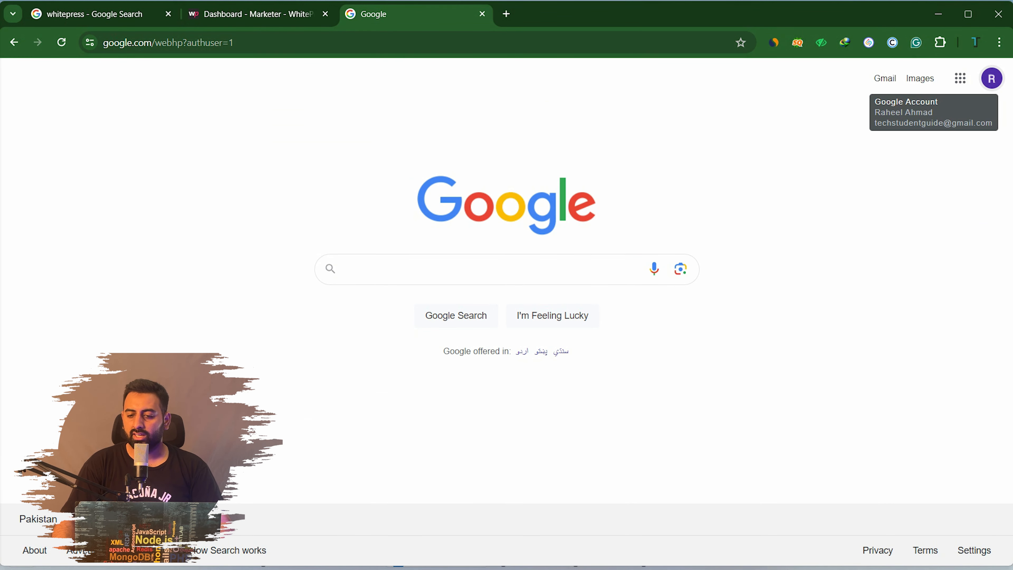
Activate the account from the Gmail 'Confirm registration' email, then choose English portals again
{"action": "left_click", "coordinate": [886, 78]}
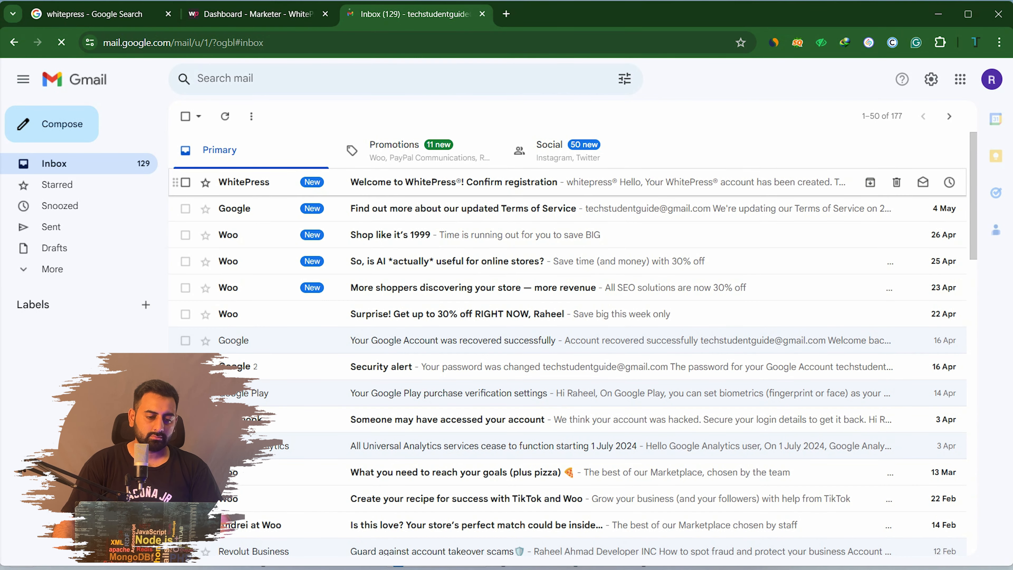
{"action": "left_click", "coordinate": [454, 182]}
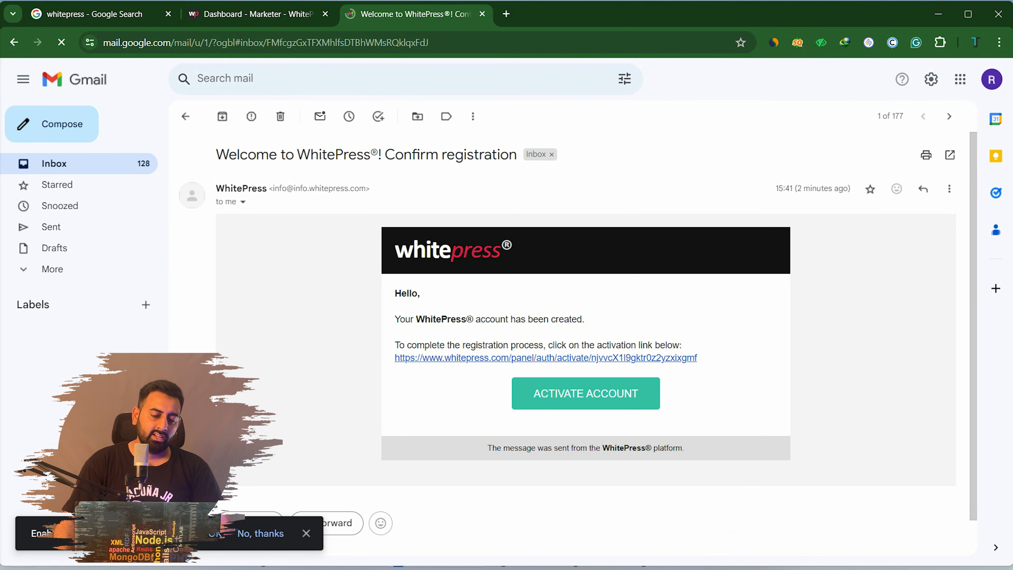
{"action": "left_click", "coordinate": [586, 393]}
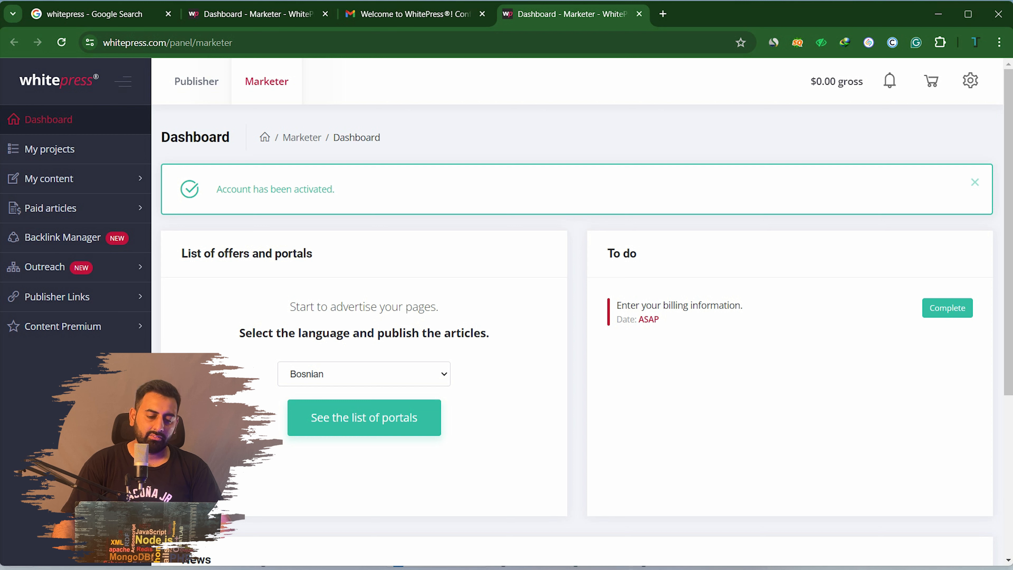
{"action": "left_click", "coordinate": [364, 374]}
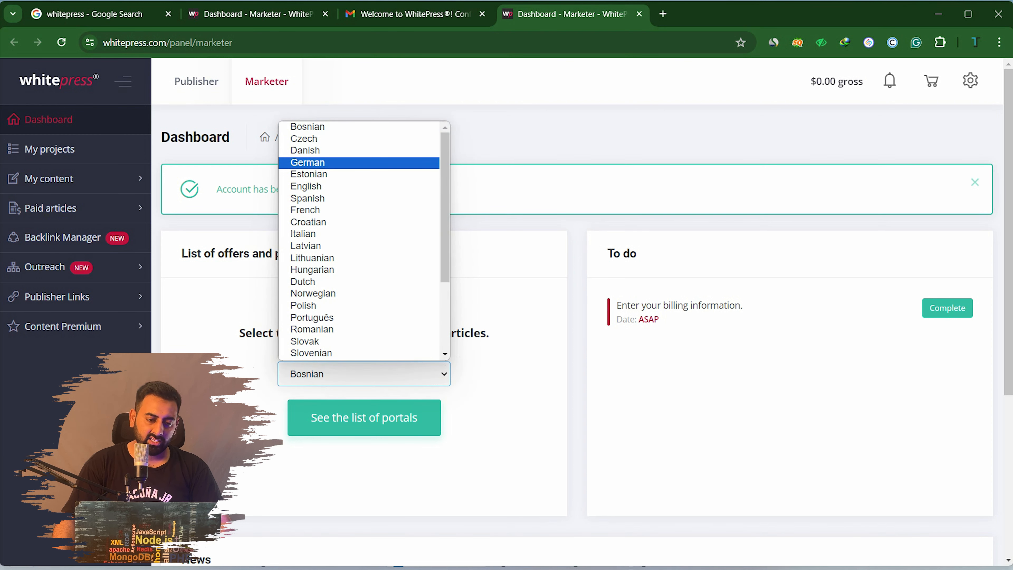
{"action": "left_click", "coordinate": [306, 186]}
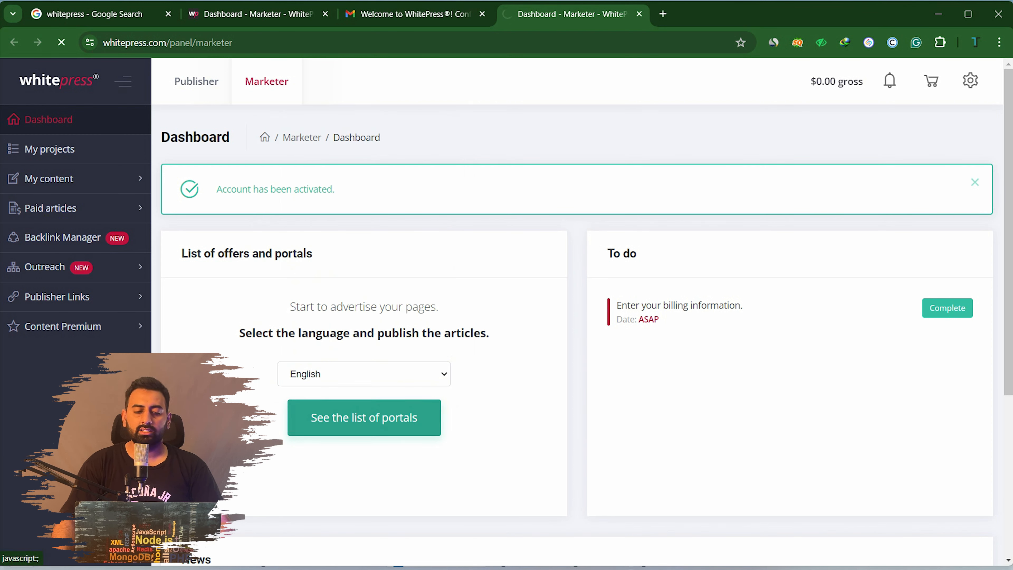
Browse the English-language portal results in the Ordering publication table, then go to the Publisher dashboard
{"action": "scroll", "coordinate": [377, 478], "scroll_direction": "down", "scroll_amount": 1}
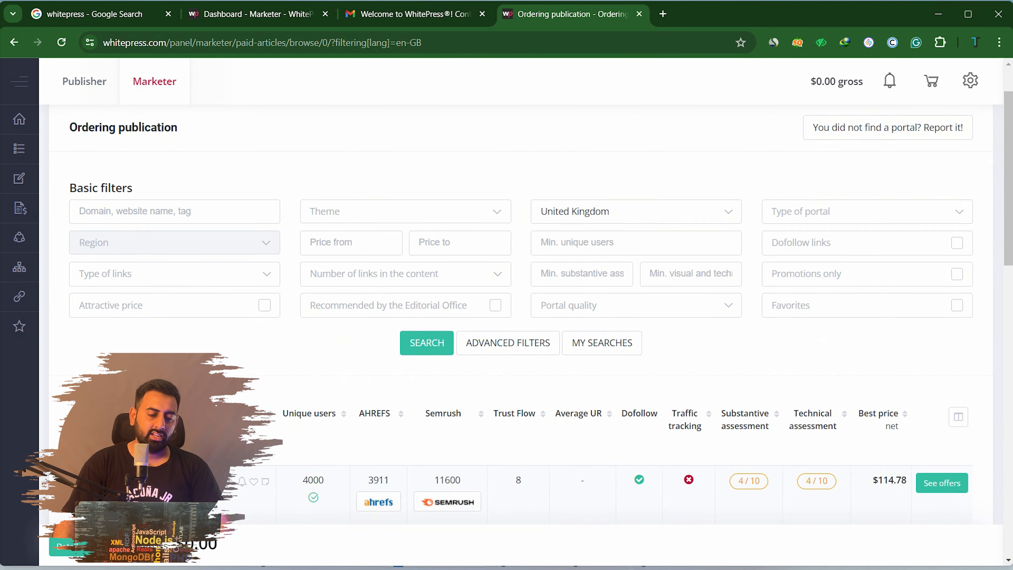
{"action": "scroll", "coordinate": [447, 347], "scroll_direction": "down", "scroll_amount": 5}
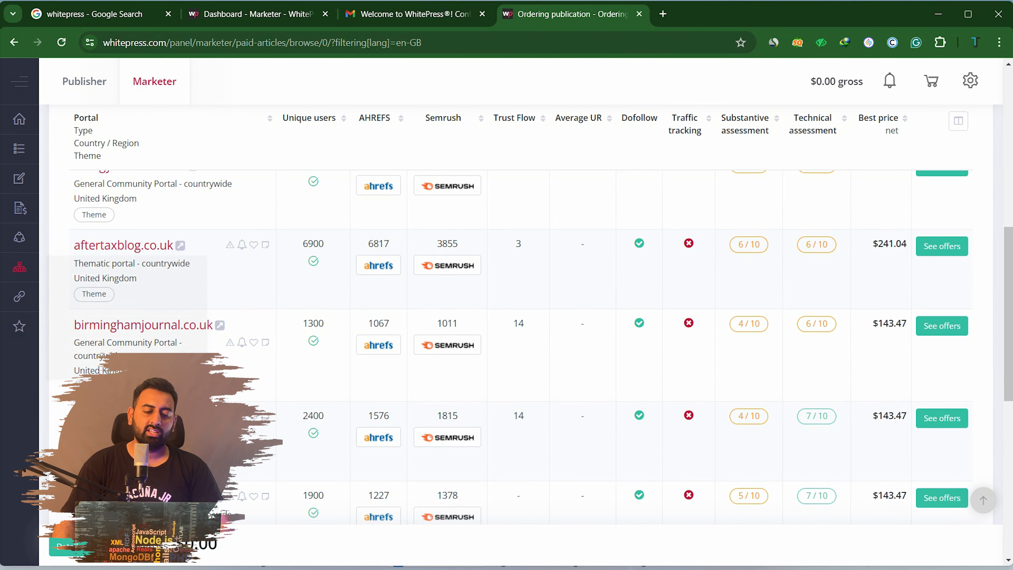
{"action": "scroll", "coordinate": [519, 319], "scroll_direction": "down", "scroll_amount": 2}
{"action": "scroll", "coordinate": [518, 319], "scroll_direction": "down", "scroll_amount": 5}
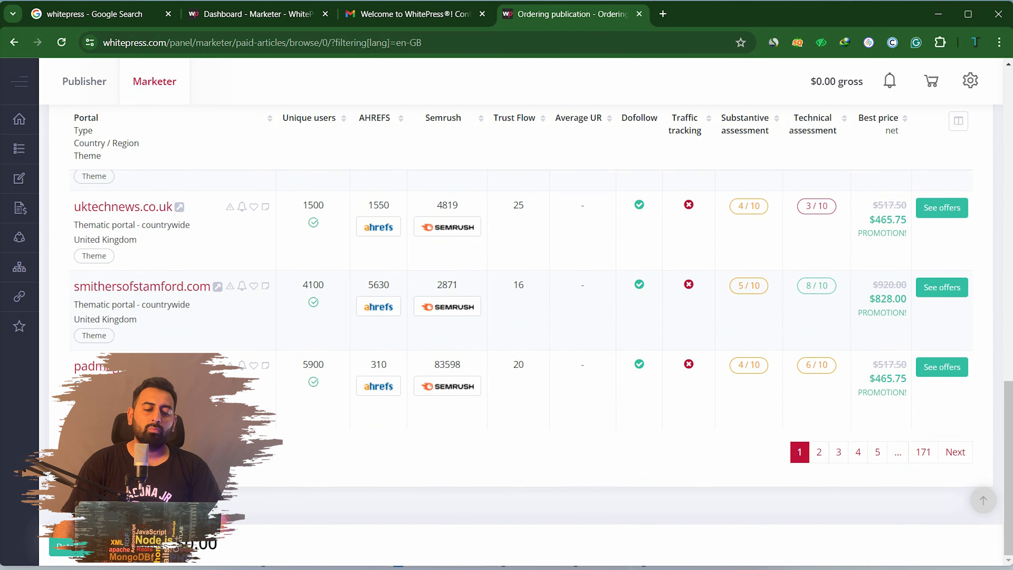
{"action": "scroll", "coordinate": [518, 319], "scroll_direction": "up", "scroll_amount": 10}
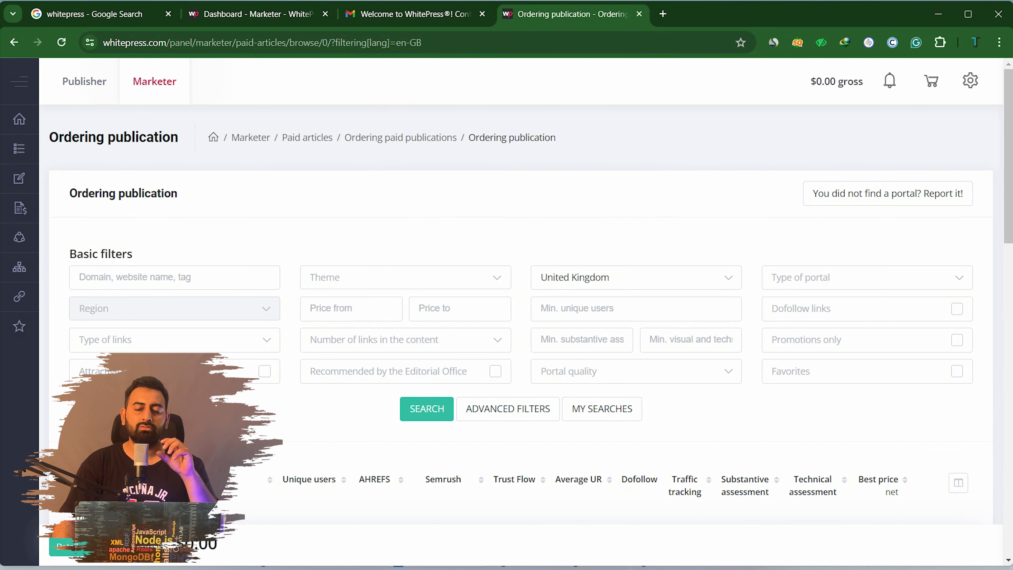
{"action": "scroll", "coordinate": [519, 319], "scroll_direction": "down", "scroll_amount": 4}
{"action": "scroll", "coordinate": [519, 320], "scroll_direction": "down", "scroll_amount": 1}
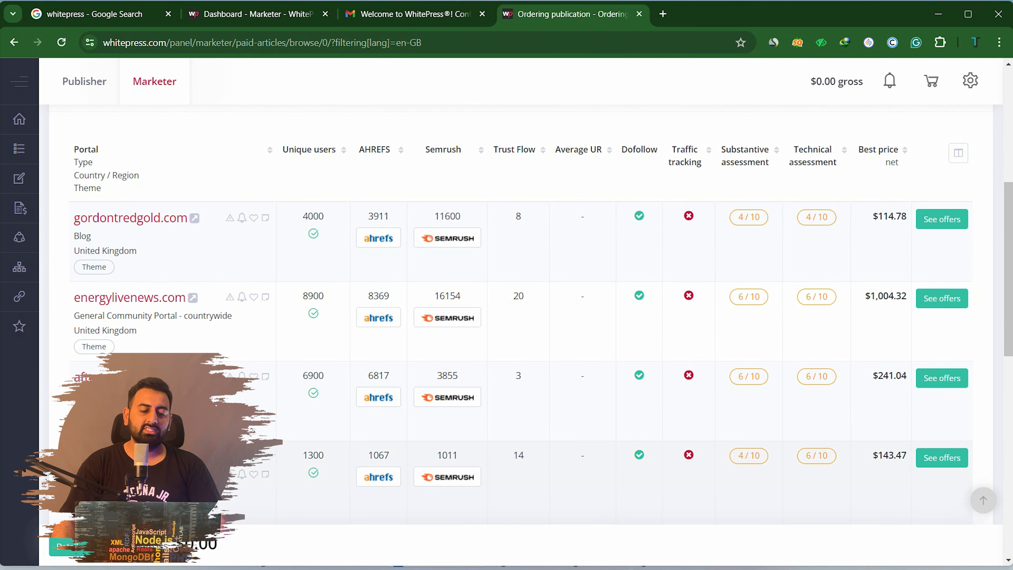
{"action": "scroll", "coordinate": [518, 319], "scroll_direction": "up", "scroll_amount": 6}
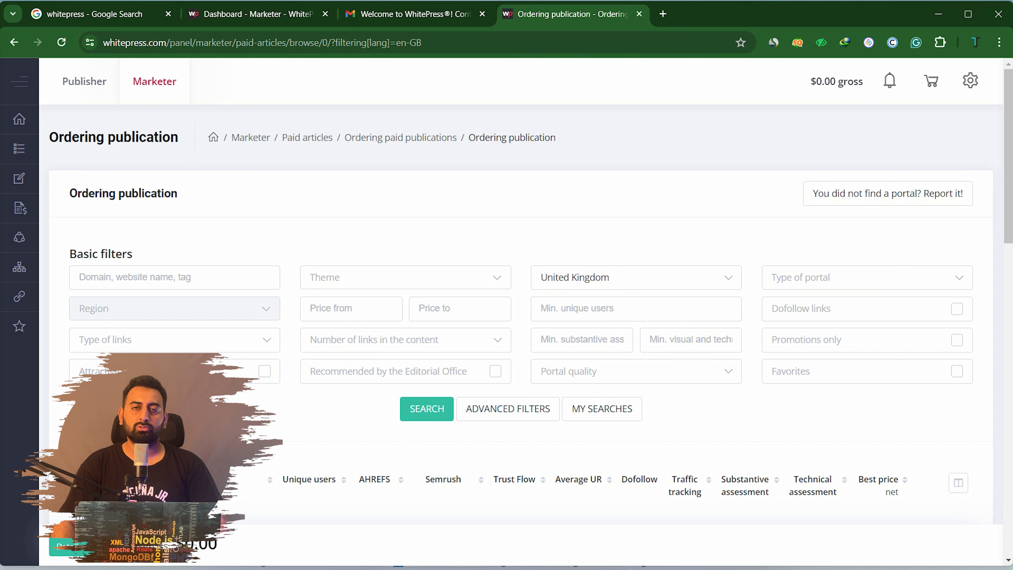
{"action": "left_click", "coordinate": [85, 81]}
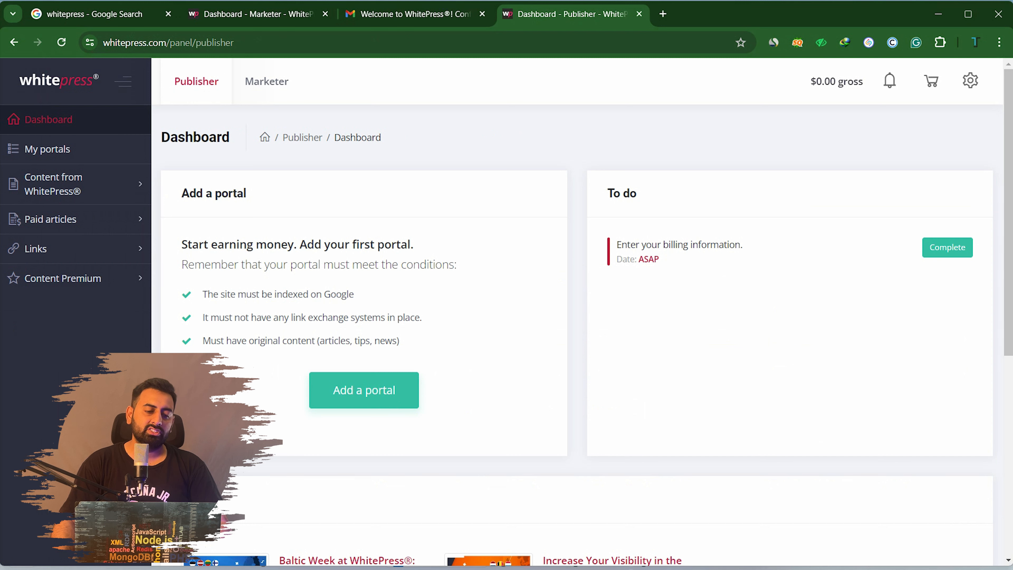
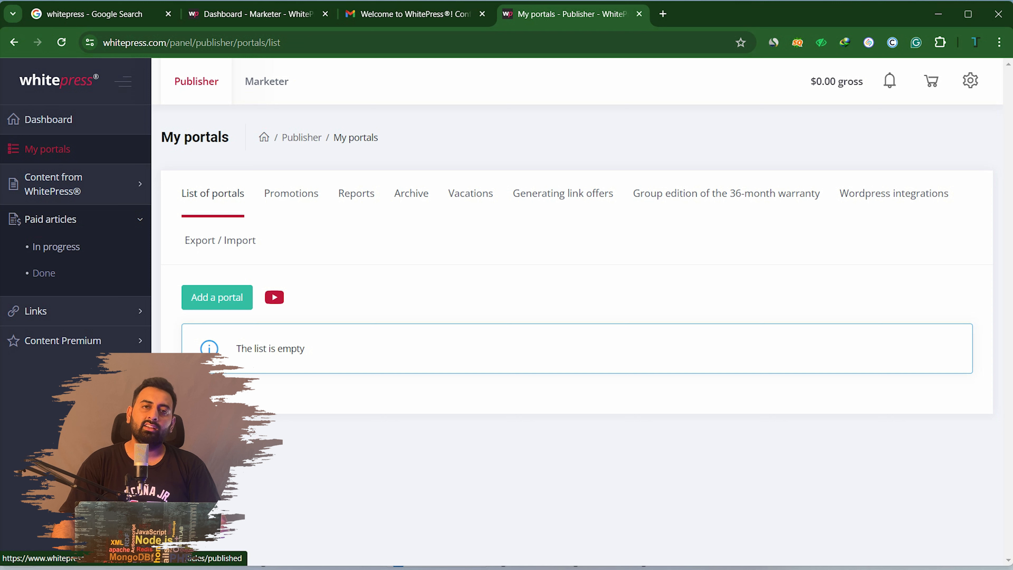
Look through the Content from WhitePress®, Paid articles, Links and Content Premium sections, then begin adding a portal
{"action": "left_click", "coordinate": [57, 185]}
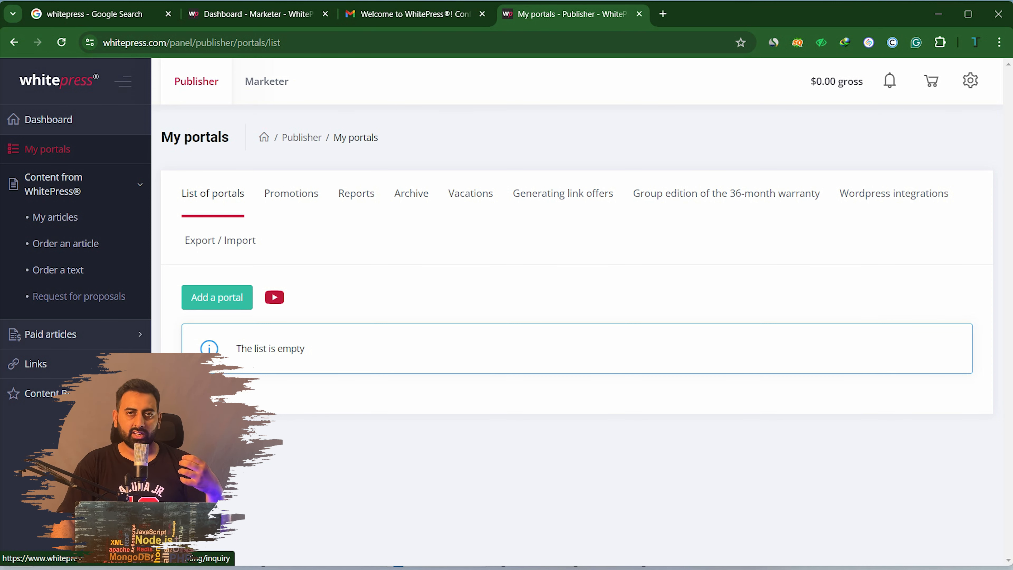
{"action": "left_click", "coordinate": [51, 334]}
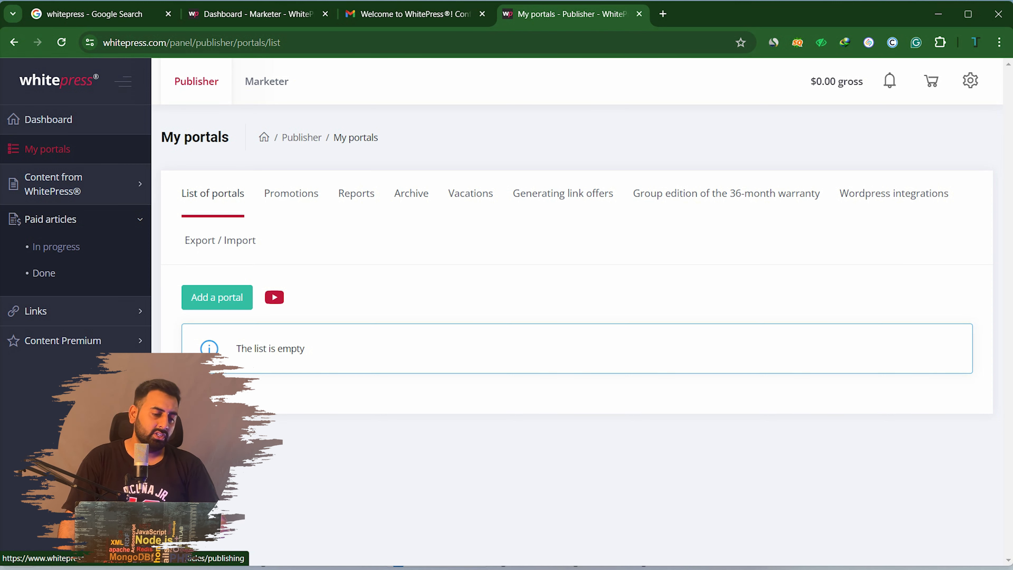
{"action": "left_click", "coordinate": [47, 311]}
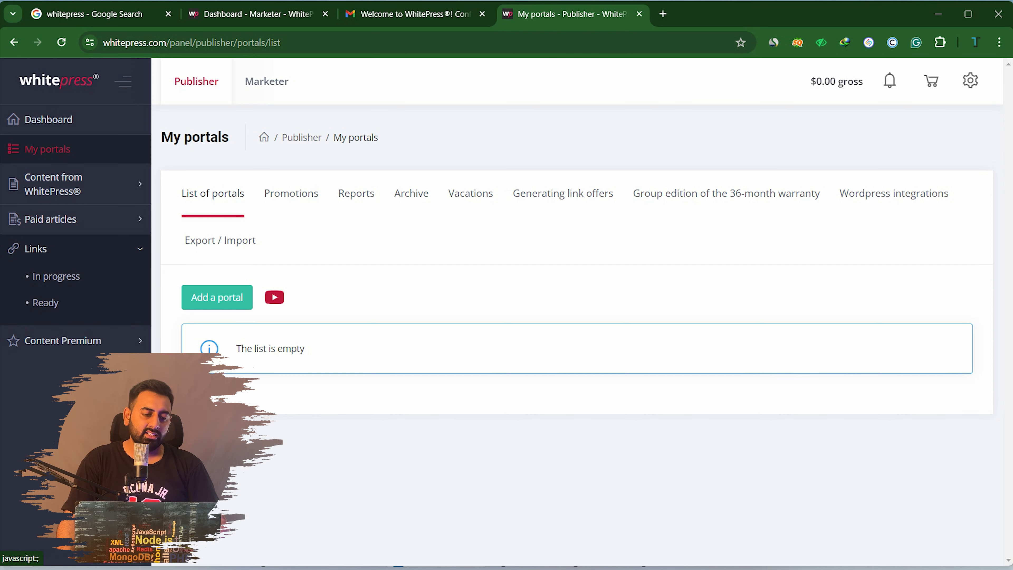
{"action": "left_click", "coordinate": [63, 340]}
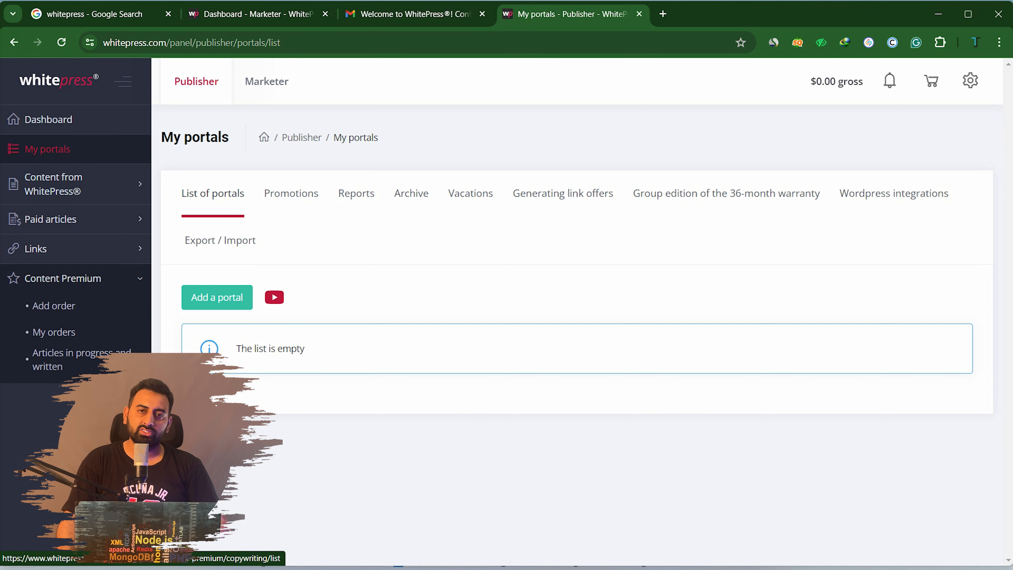
{"action": "left_click", "coordinate": [76, 183]}
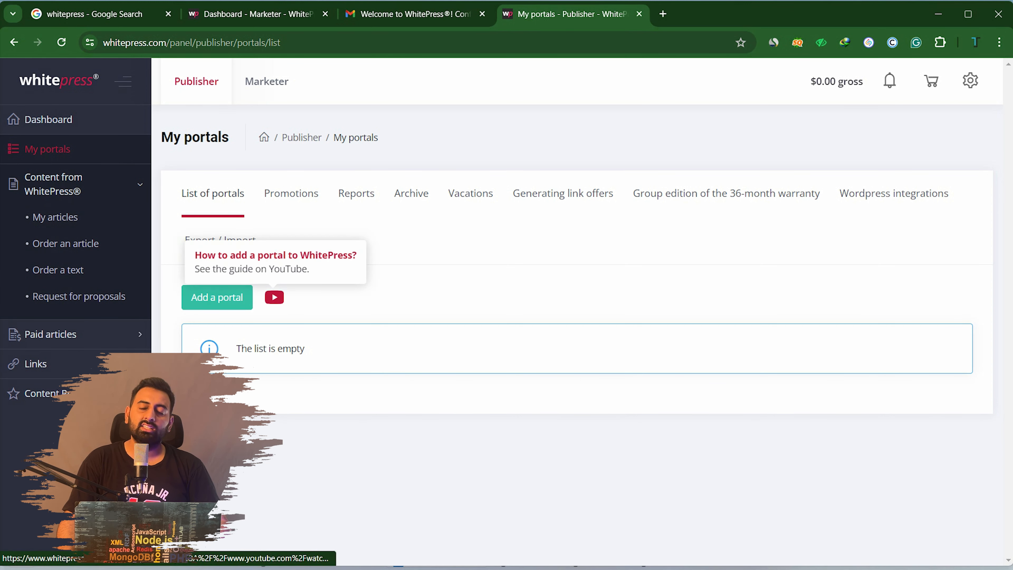
{"action": "left_click", "coordinate": [217, 298]}
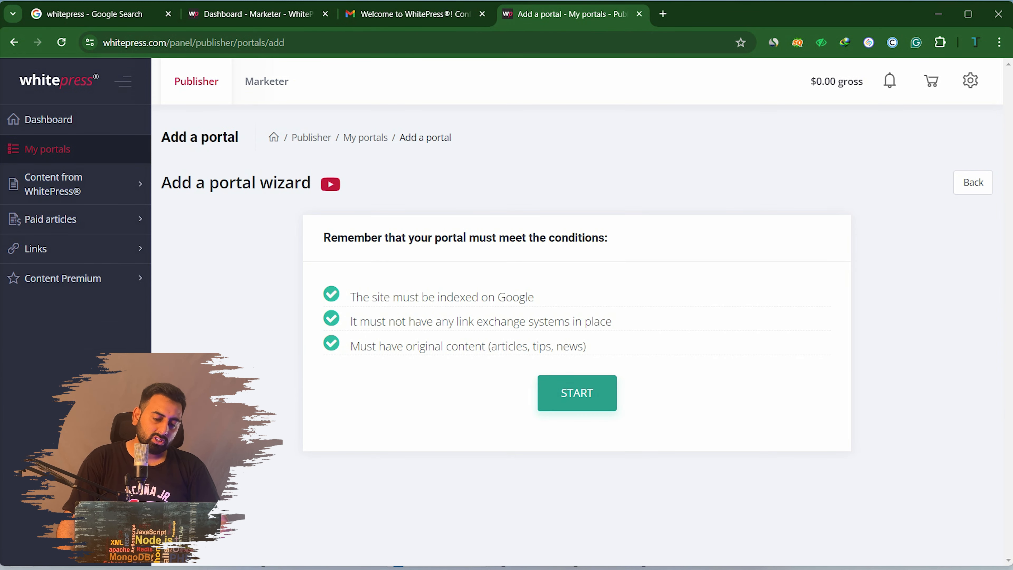
Start the wizard's basic data step and begin entering a portal domain
{"action": "left_click", "coordinate": [578, 393]}
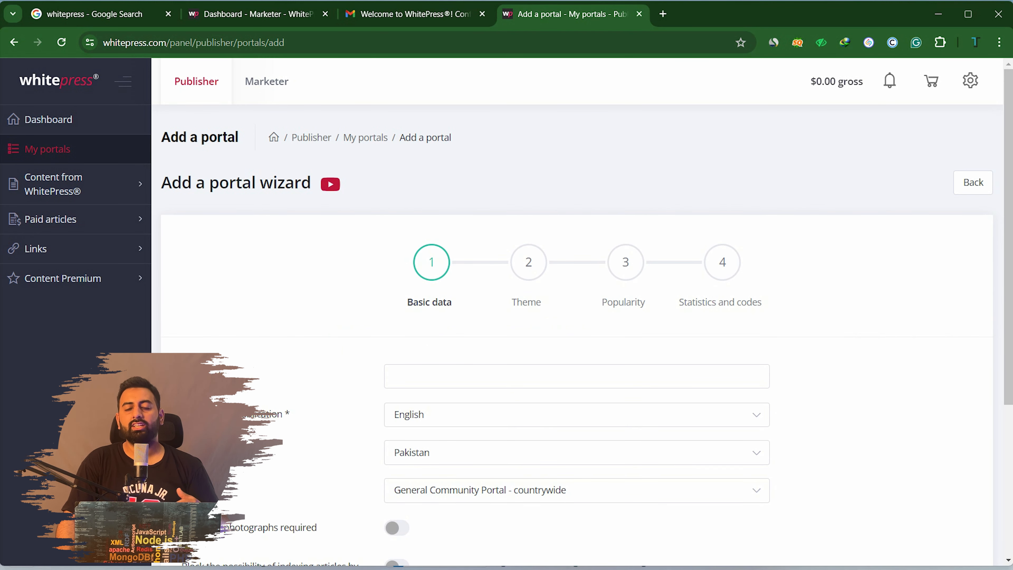
{"action": "scroll", "coordinate": [577, 320], "scroll_direction": "down", "scroll_amount": 2}
{"action": "left_click", "coordinate": [577, 244]}
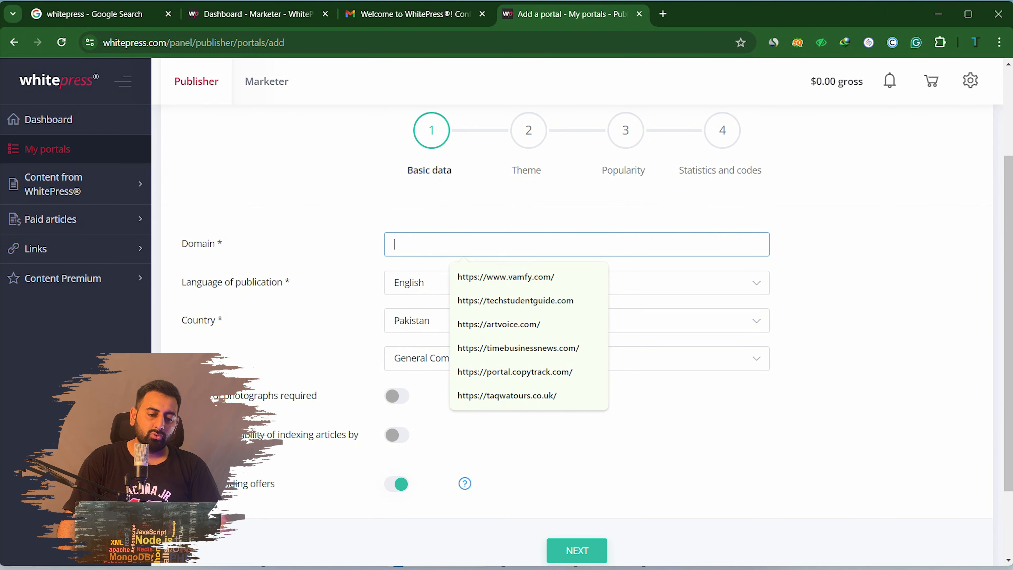
{"action": "key", "text": "Down"}
{"action": "key", "text": "Down"}
{"action": "key", "text": "Return"}
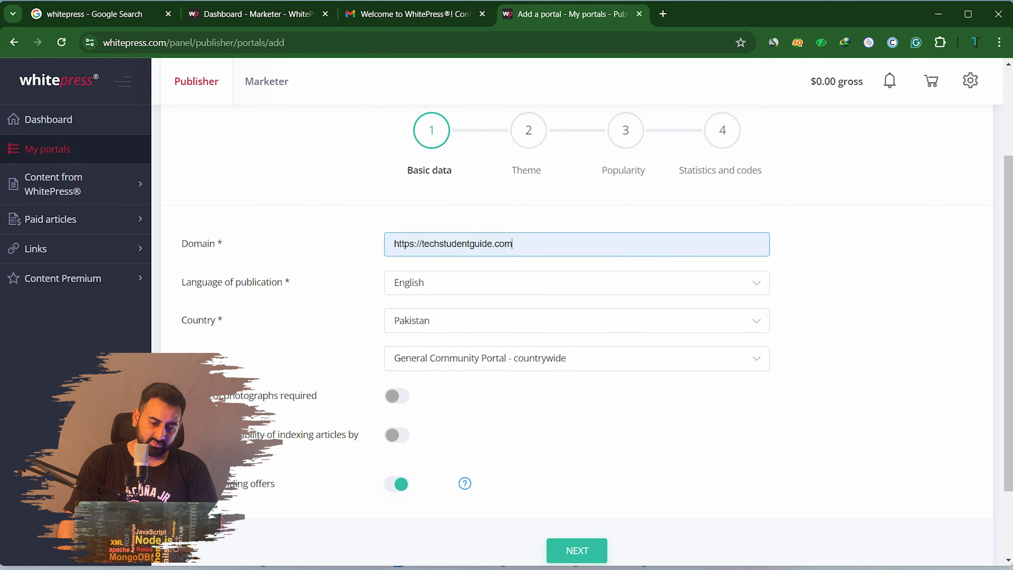
{"action": "left_click", "coordinate": [576, 245]}
{"action": "key", "text": "ctrl+a"}
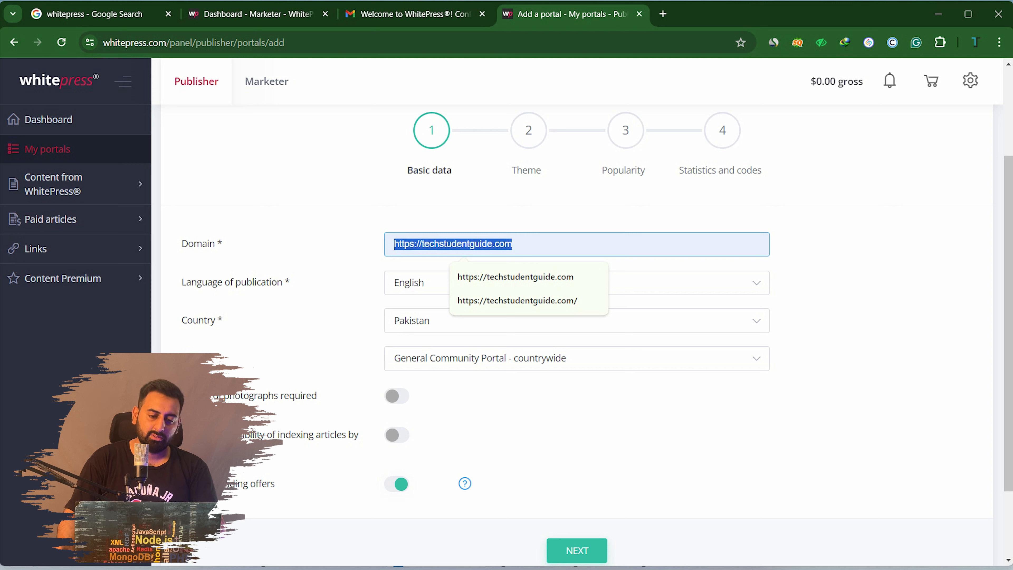
{"action": "key", "text": "Right"}
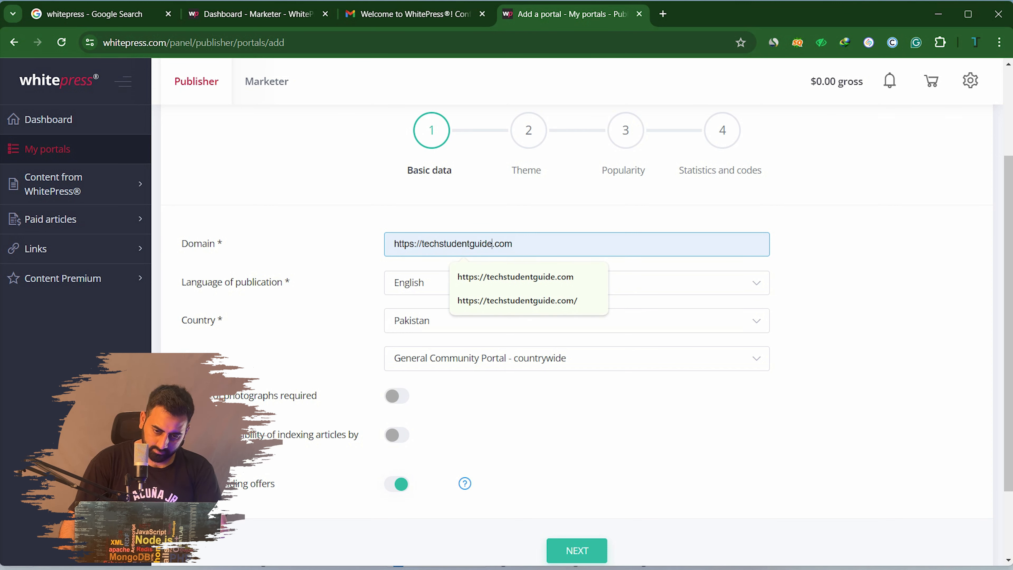
{"action": "key", "text": "Left"}
{"action": "key", "text": "Left"}
{"action": "key", "text": "Left"}
{"action": "key", "text": "Left"}
{"action": "key", "text": "BackSpace"}
{"action": "key", "text": "BackSpace"}
{"action": "key", "text": "BackSpace"}
{"action": "key", "text": "BackSpace"}
{"action": "key", "text": "BackSpace"}
{"action": "key", "text": "BackSpace"}
{"action": "key", "text": "BackSpace"}
{"action": "key", "text": "BackSpace"}
{"action": "key", "text": "BackSpace"}
{"action": "key", "text": "BackSpace"}
{"action": "key", "text": "BackSpace"}
{"action": "key", "text": "BackSpace"}
{"action": "key", "text": "BackSpace"}
{"action": "key", "text": "BackSpace"}
{"action": "key", "text": "BackSpace"}
{"action": "key", "text": "BackSpace"}
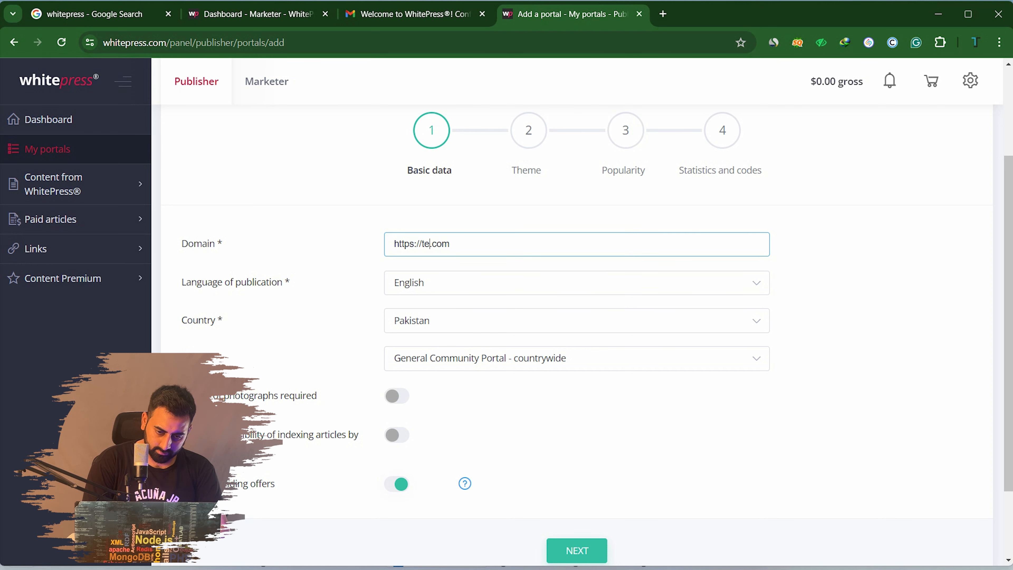
{"action": "type", "text": "petguid"}
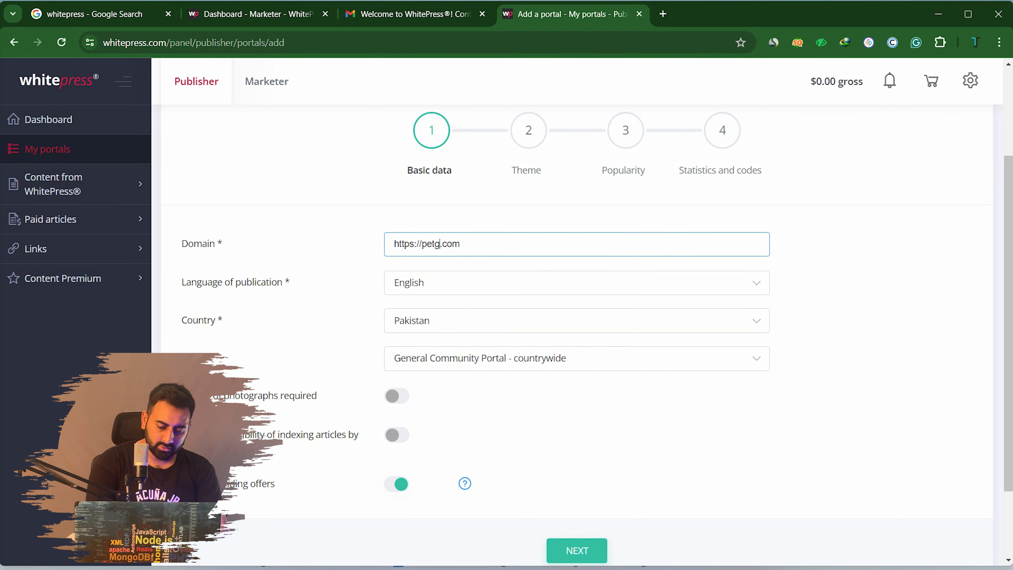
{"action": "type", "text": "er"}
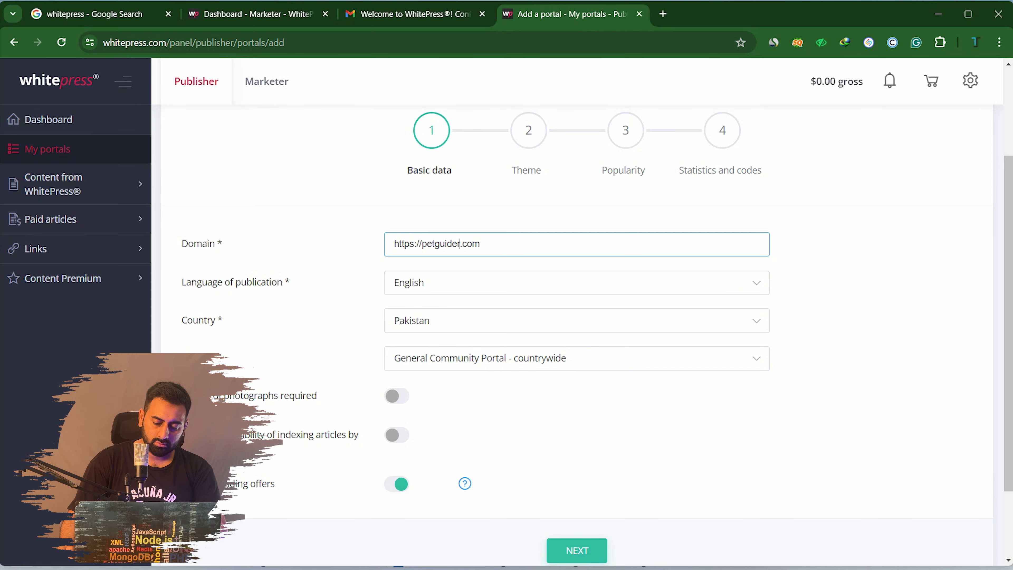
{"action": "key", "text": "BackSpace"}
{"action": "key", "text": "BackSpace"}
{"action": "key", "text": "BackSpace"}
{"action": "key", "text": "BackSpace"}
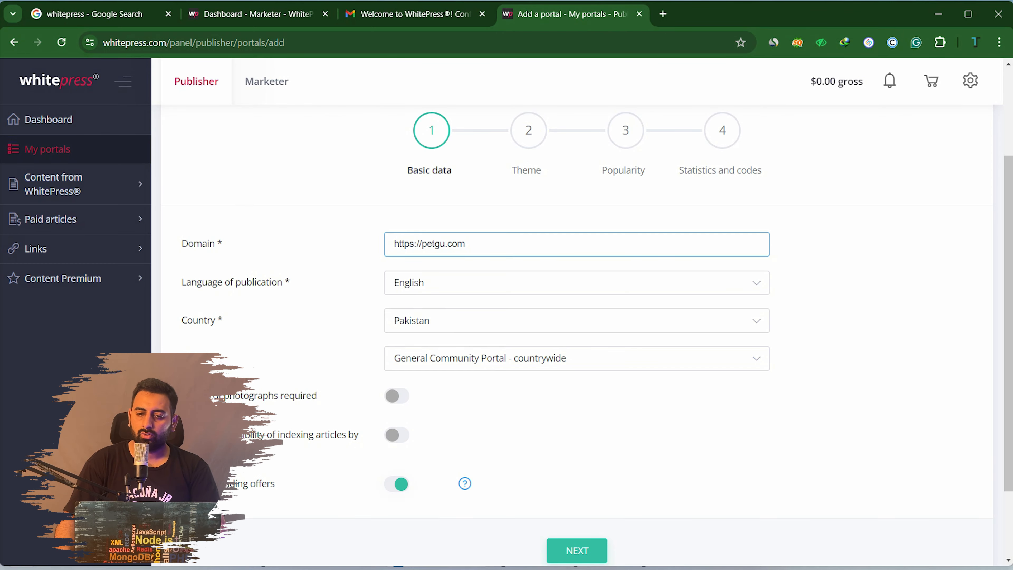
Copy lifestyleluminance.com from a new tab's address bar and paste it as the domain
{"action": "key", "text": "ctrl+t"}
{"action": "type", "text": "lifestyleluminance.com"}
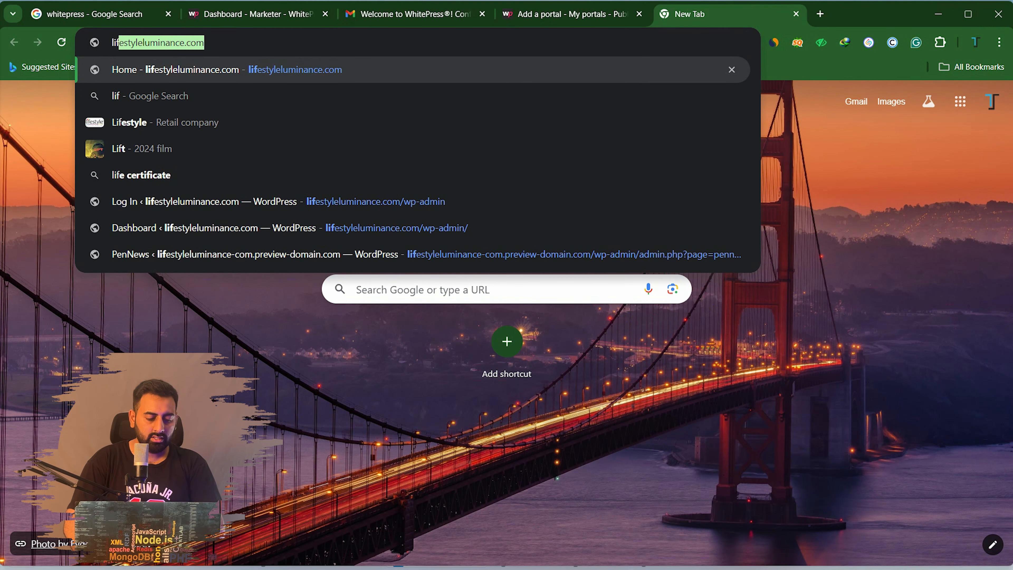
{"action": "key", "text": "ctrl+a"}
{"action": "key", "text": "ctrl+c"}
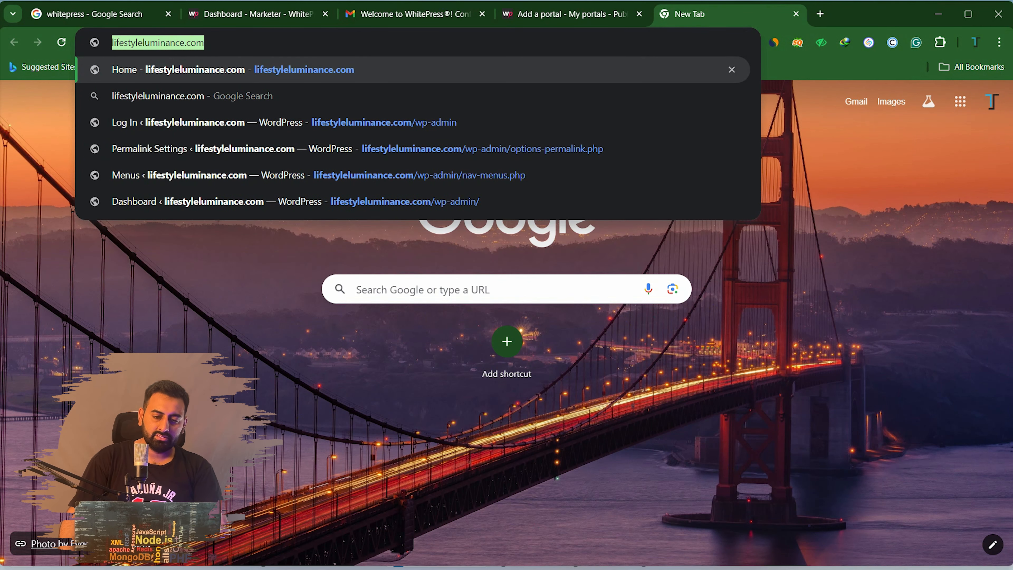
{"action": "left_click", "coordinate": [565, 14]}
{"action": "key", "text": "ctrl+a"}
{"action": "key", "text": "ctrl+v"}
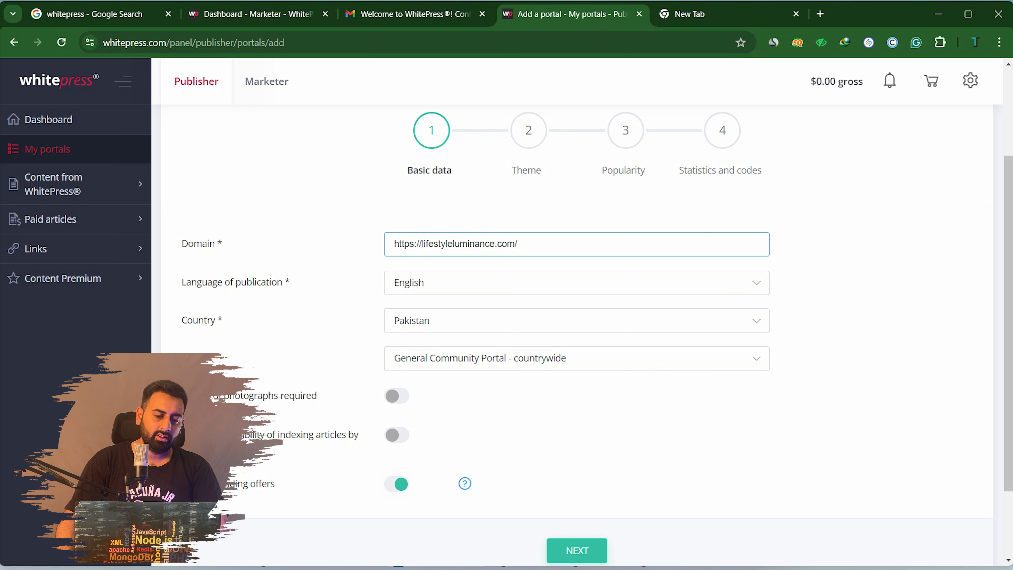
Keep Pakistan as the country and bring up the portal Type list
{"action": "left_click", "coordinate": [494, 321]}
{"action": "left_click", "coordinate": [495, 321]}
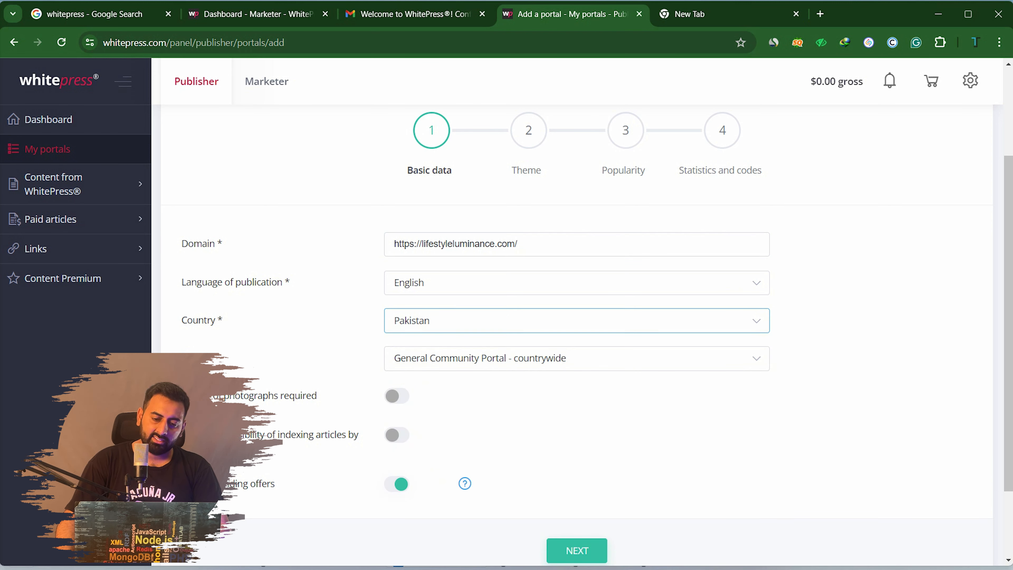
{"action": "left_click", "coordinate": [495, 359]}
{"action": "scroll", "coordinate": [494, 344], "scroll_direction": "down", "scroll_amount": 3}
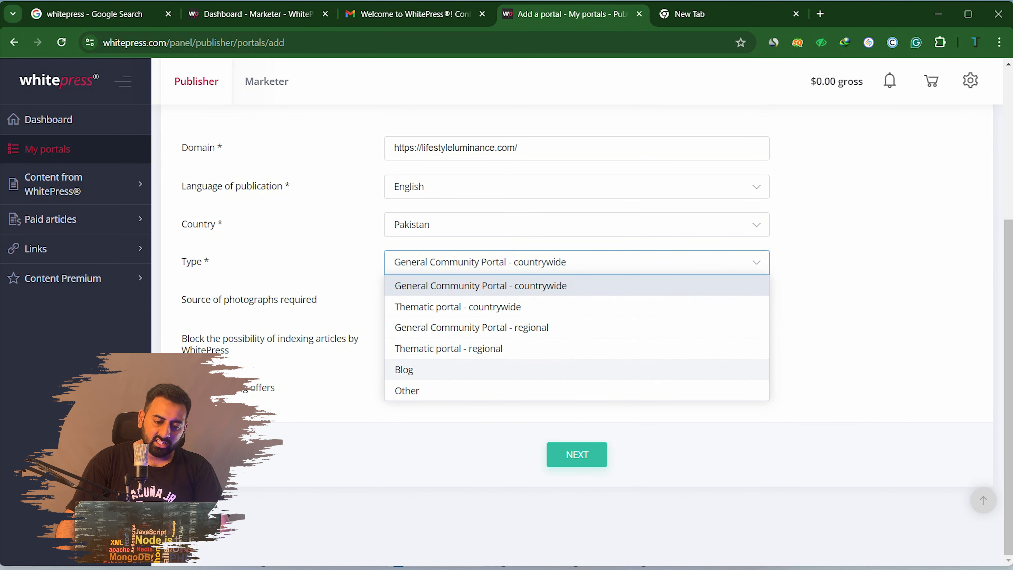
Choose Blog as the portal type, leave the photo-source and indexing toggles off, and continue
{"action": "left_click", "coordinate": [439, 369]}
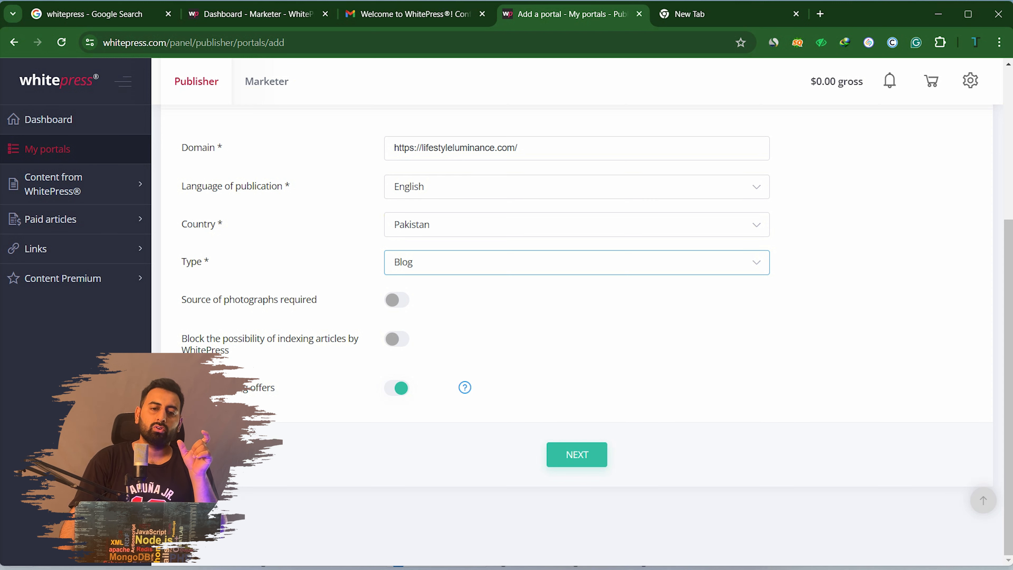
{"action": "left_click", "coordinate": [397, 300]}
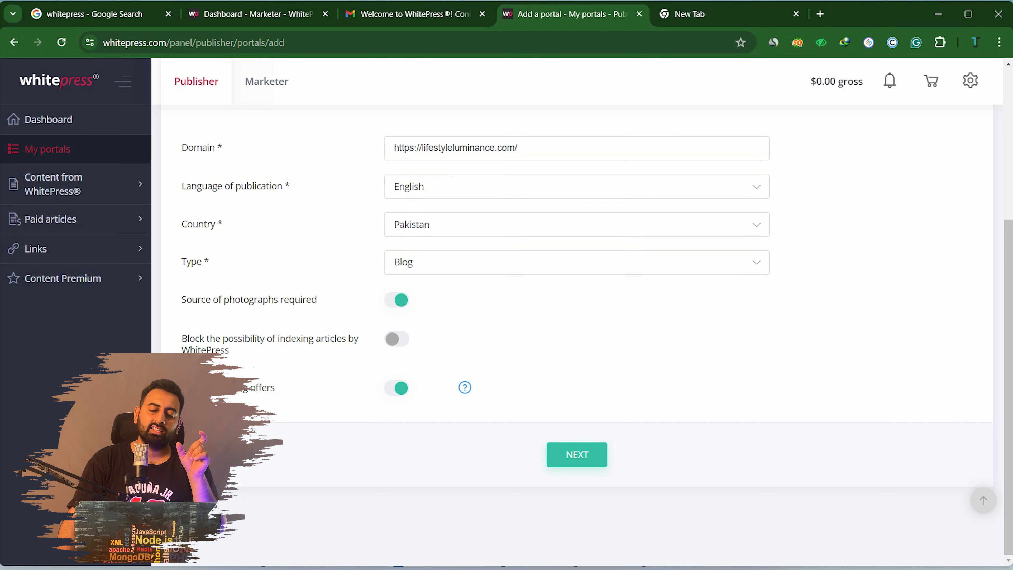
{"action": "left_click", "coordinate": [397, 300]}
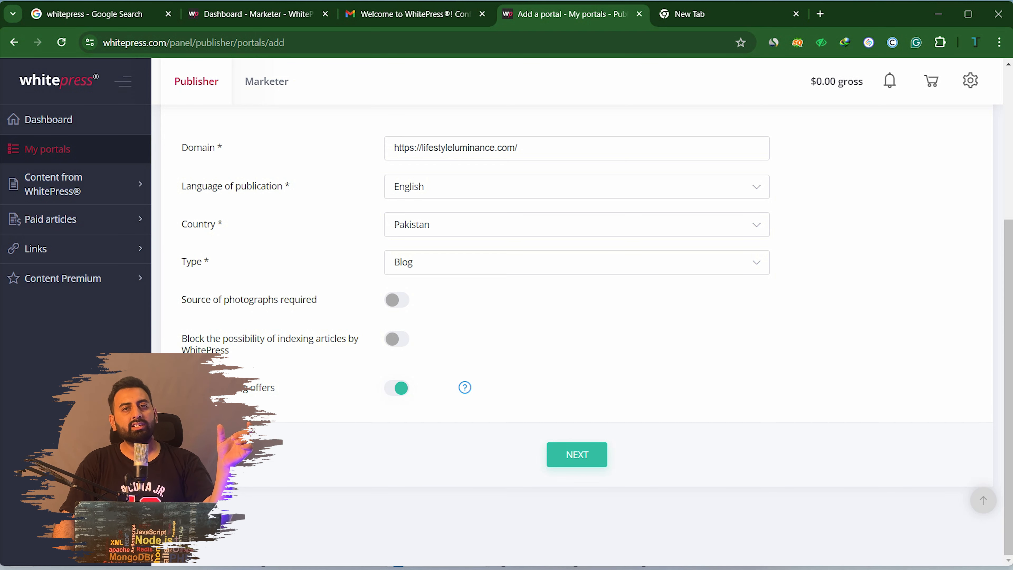
{"action": "left_click", "coordinate": [396, 339]}
{"action": "left_click", "coordinate": [397, 339]}
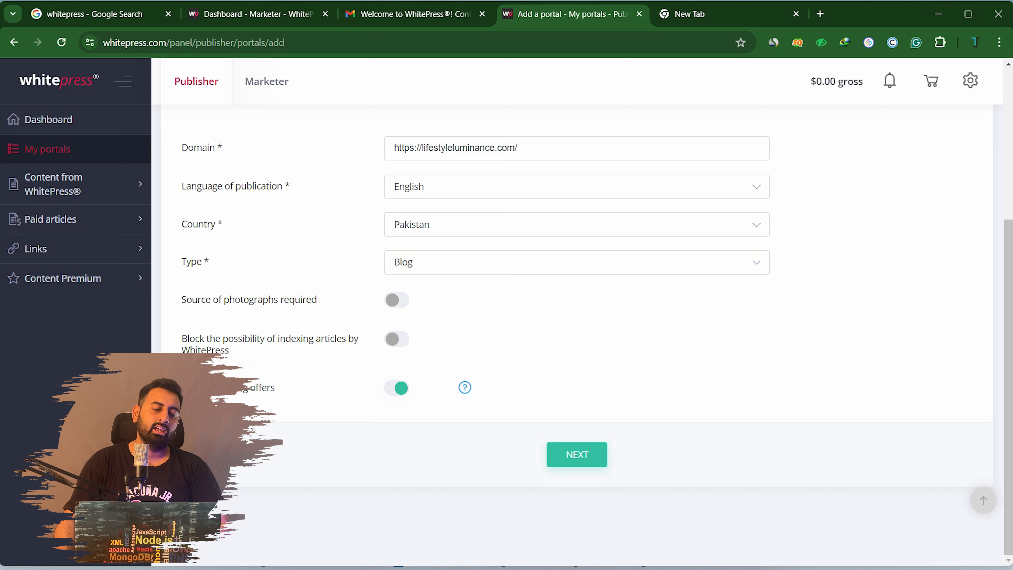
{"action": "left_click", "coordinate": [577, 455]}
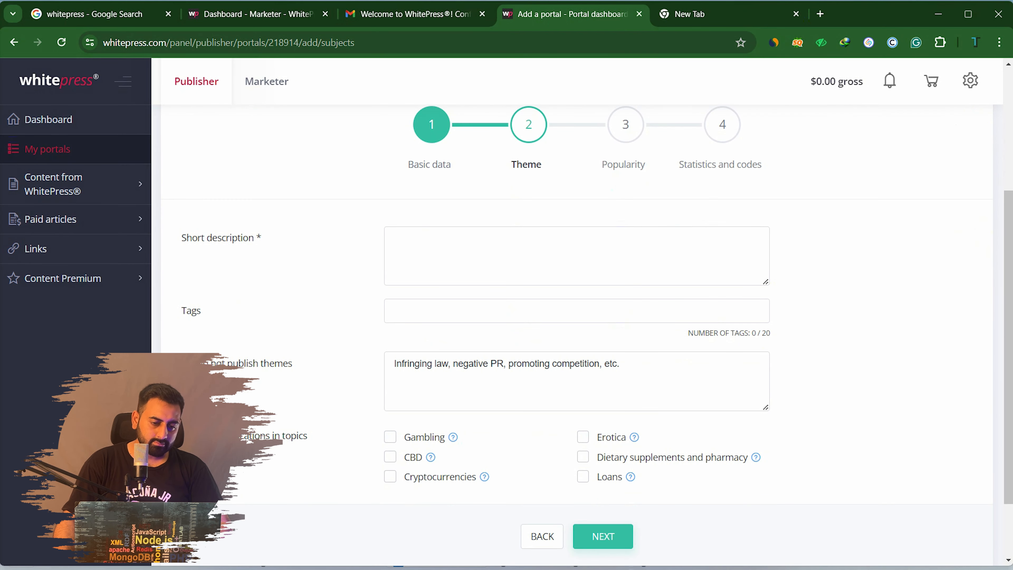
Enter 'Lifestyle blog' as the portal's short description
{"action": "left_click", "coordinate": [577, 256]}
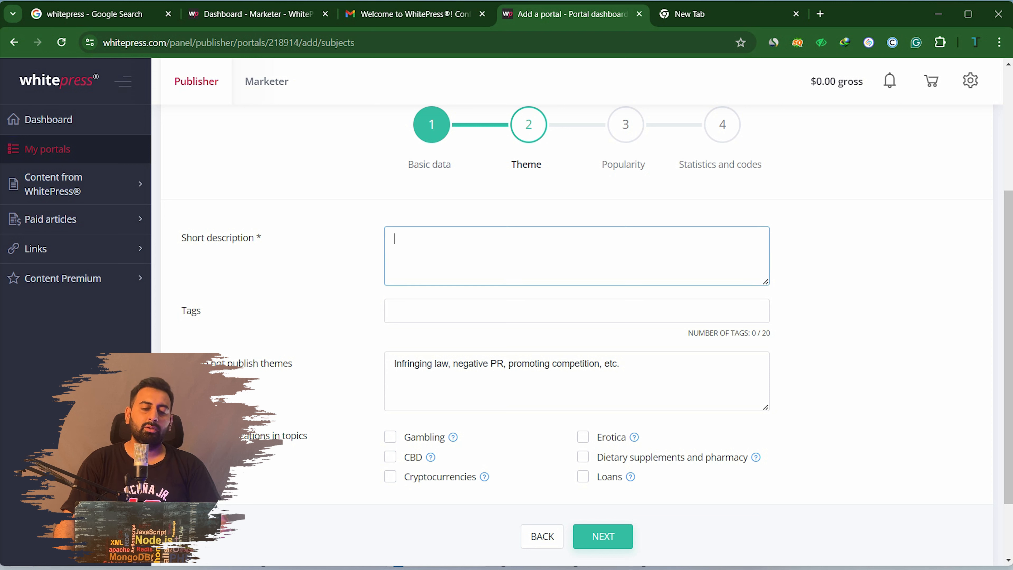
{"action": "type", "text": "Li"}
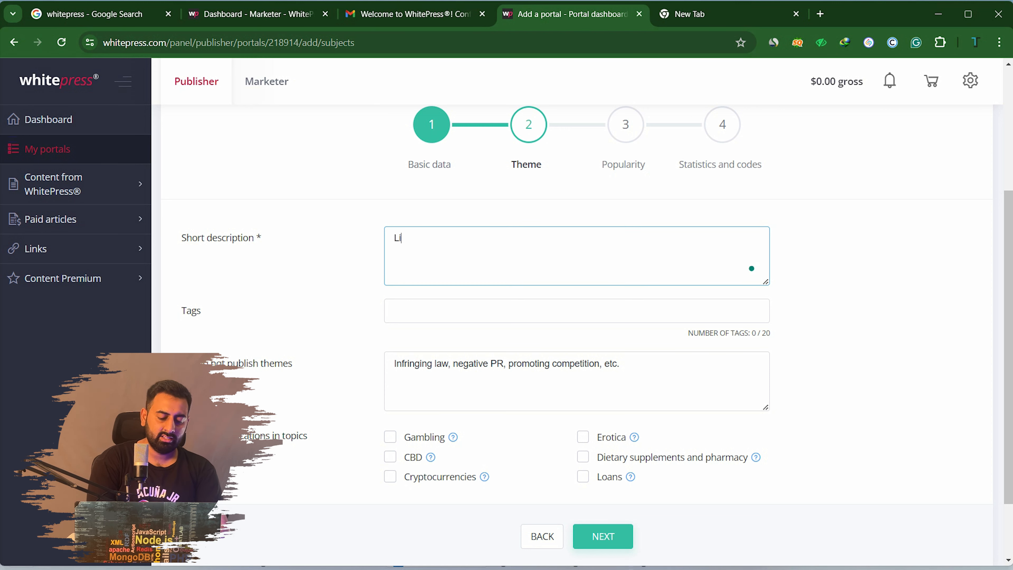
{"action": "type", "text": "festy"}
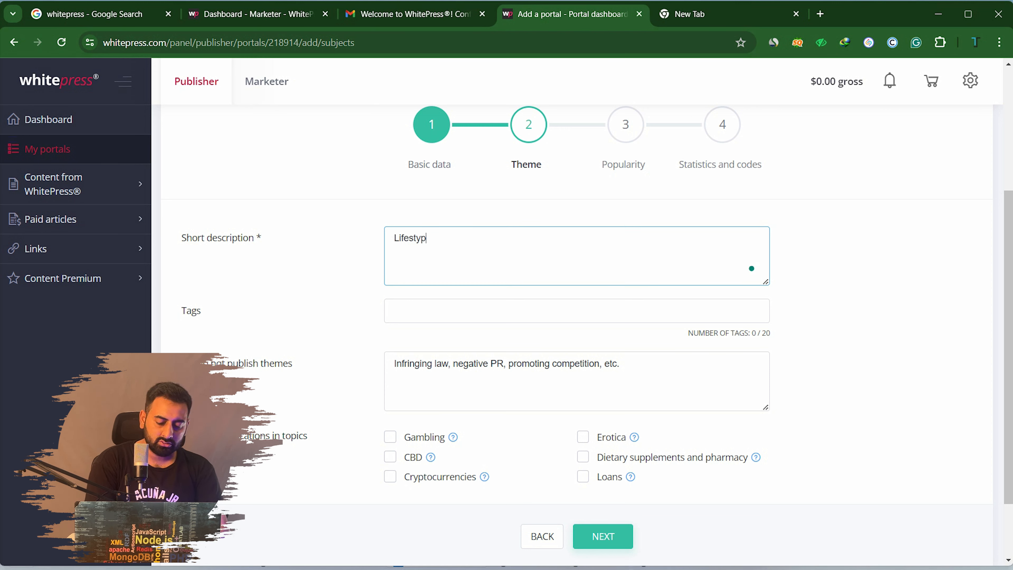
{"action": "type", "text": "le "}
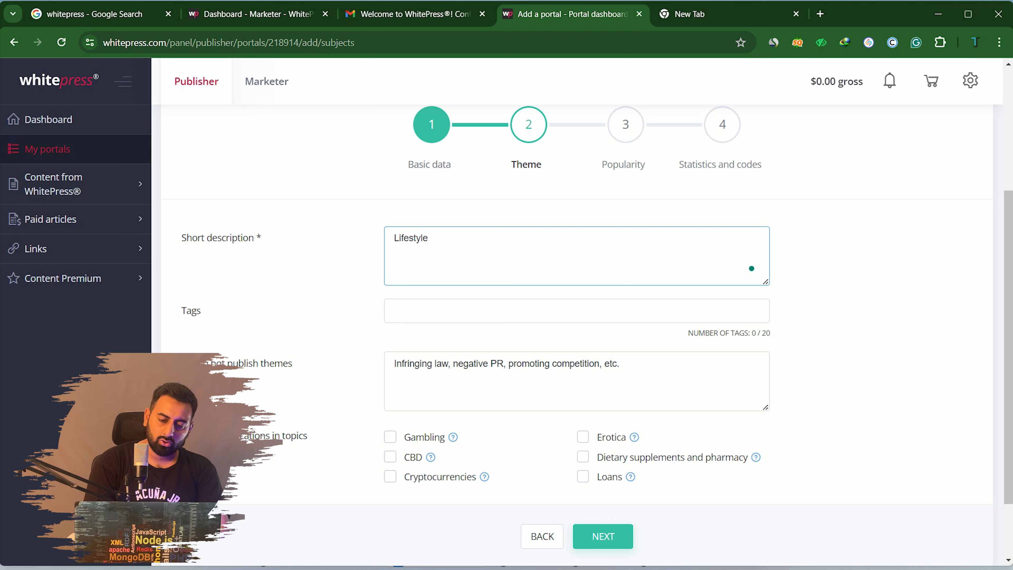
{"action": "type", "text": "blog"}
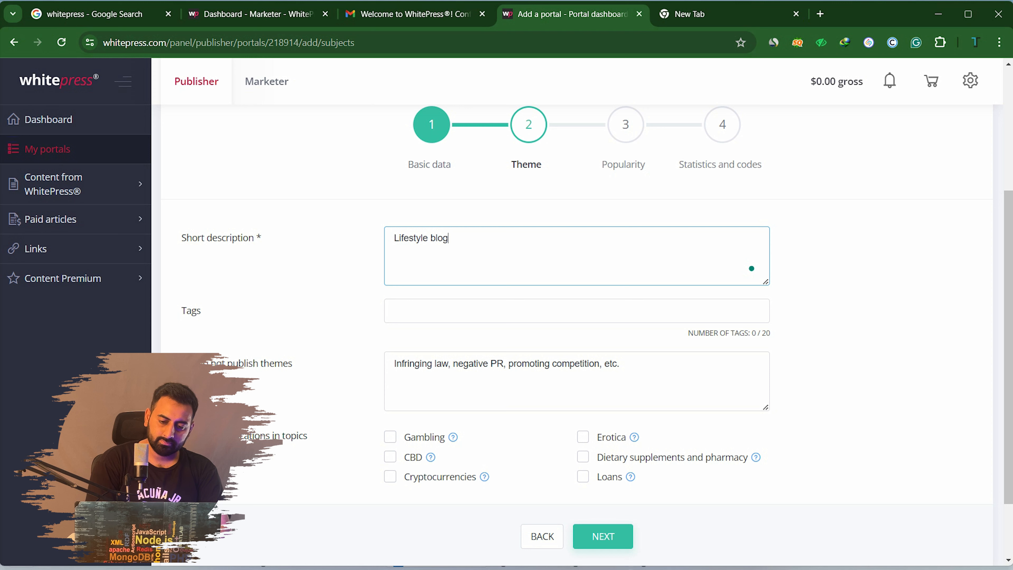
{"action": "left_click", "coordinate": [394, 311]}
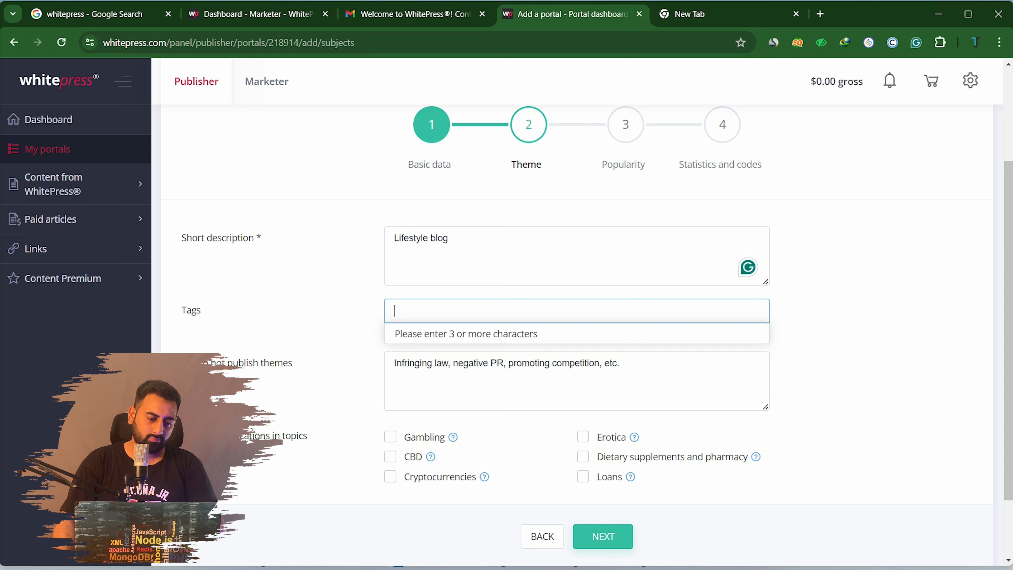
{"action": "key", "text": "Escape"}
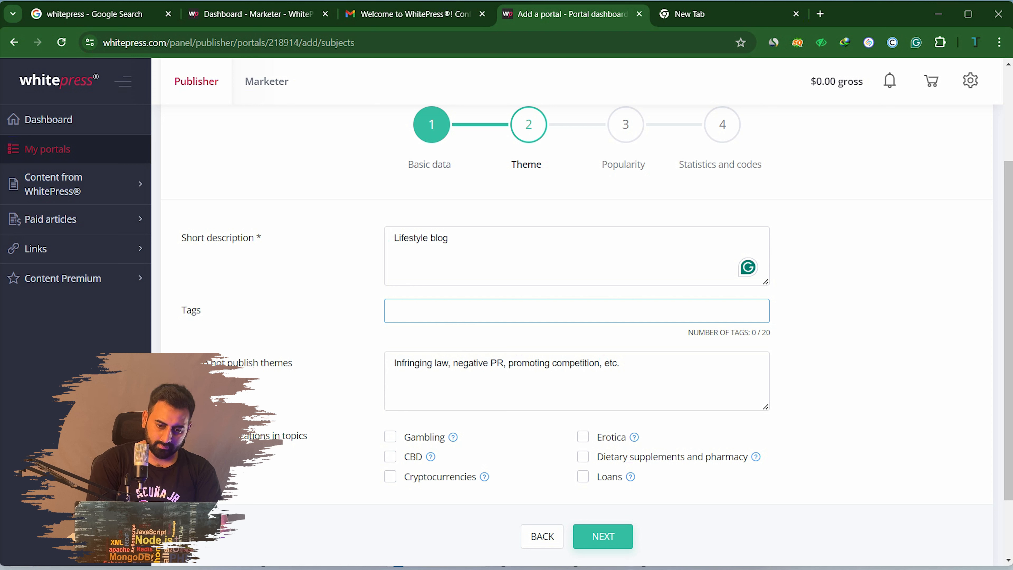
Add the tags lifestyle, blog lifestyle and beauty from the suggestions
{"action": "type", "text": "lifes"}
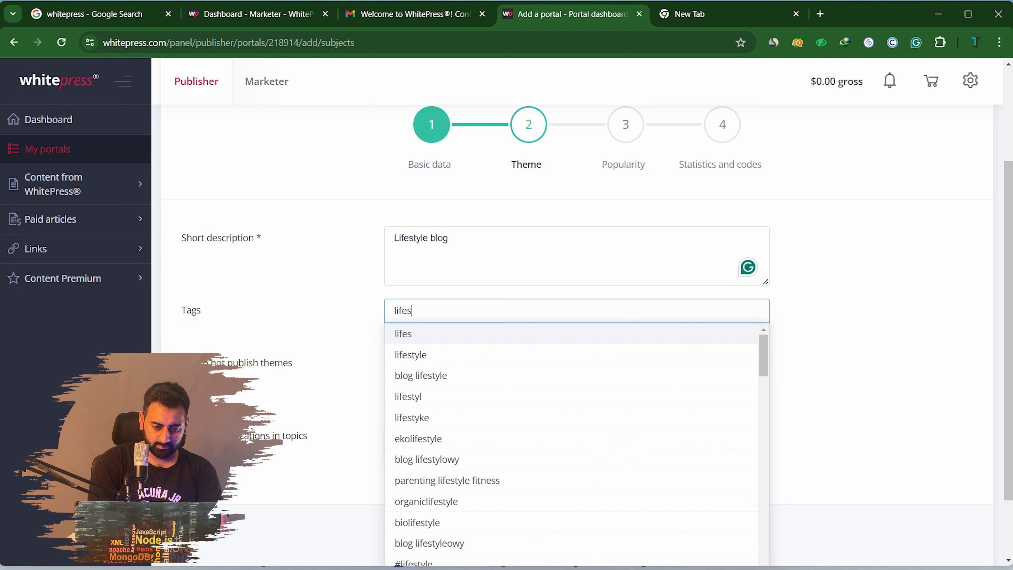
{"action": "key", "text": "Down"}
{"action": "key", "text": "Return"}
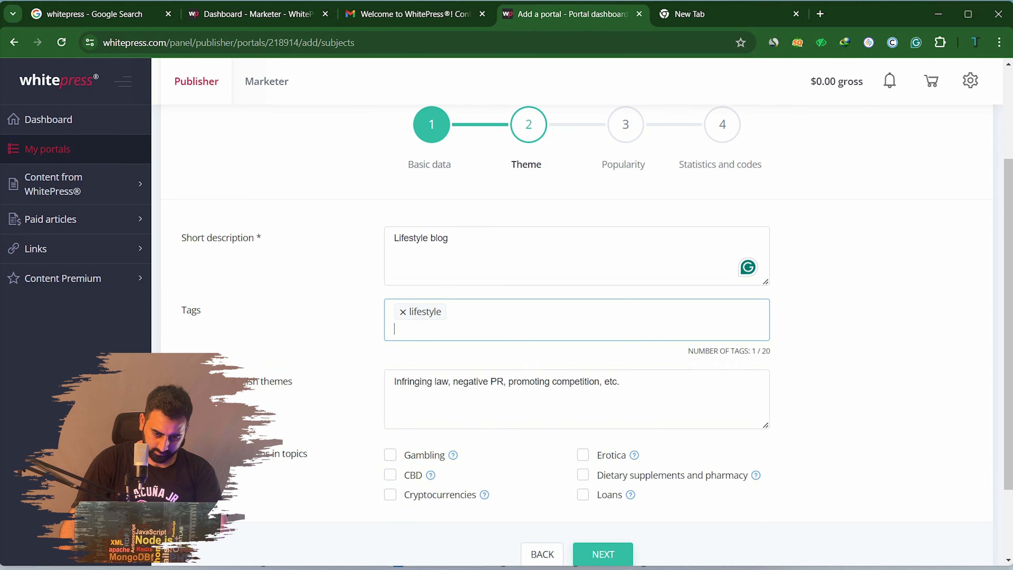
{"action": "type", "text": "lif"}
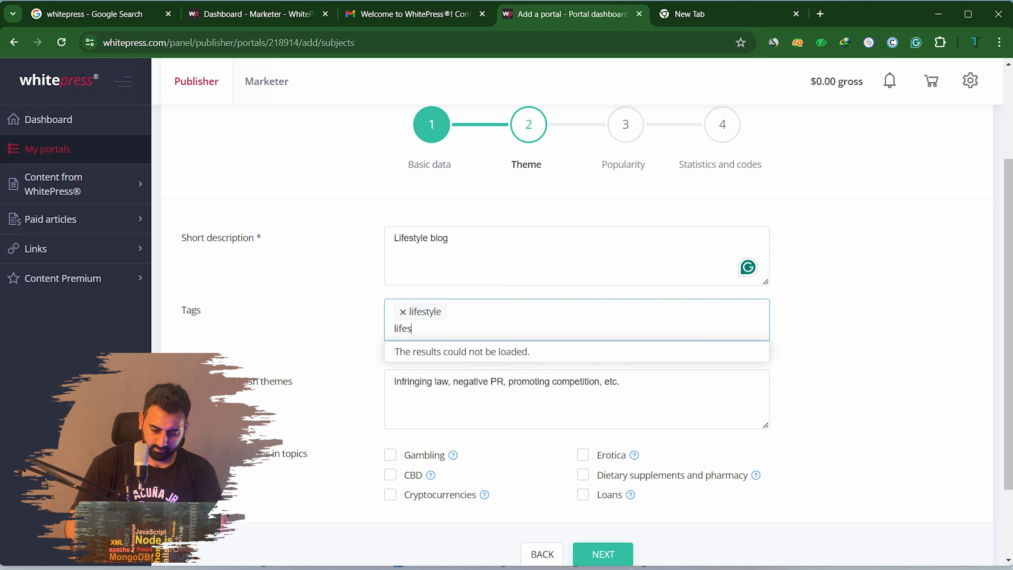
{"action": "key", "text": "BackSpace"}
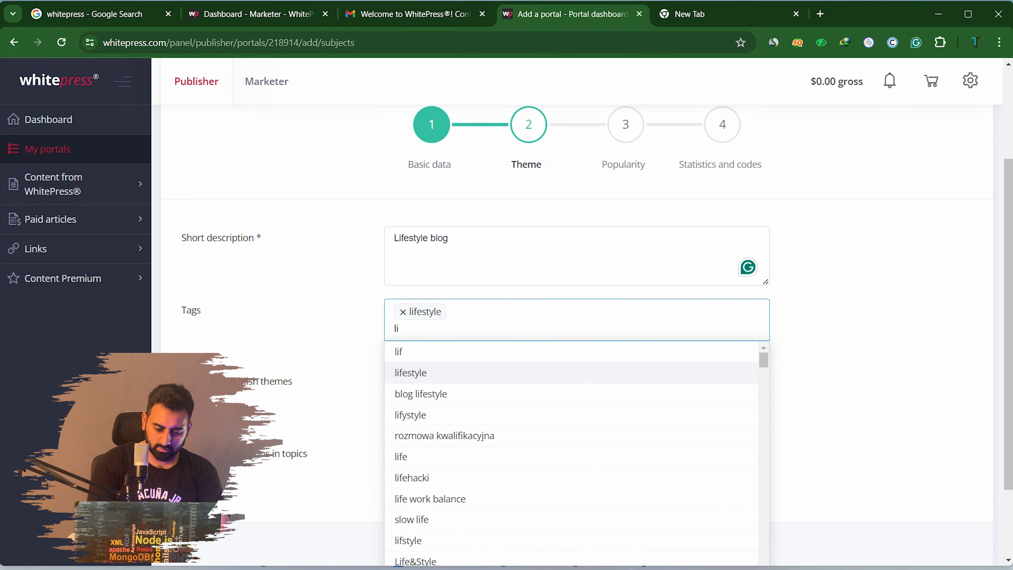
{"action": "type", "text": "fes"}
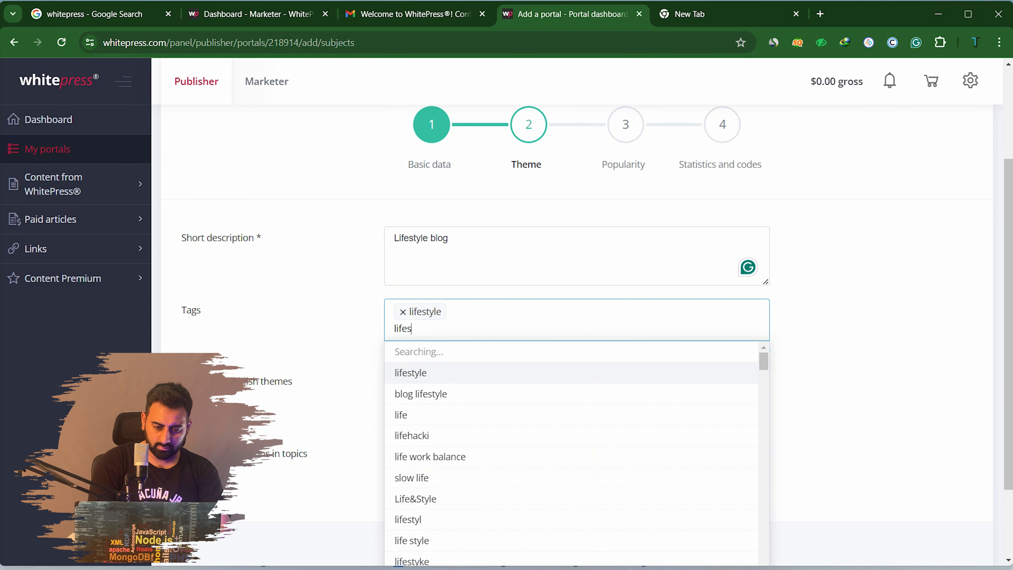
{"action": "key", "text": "Down"}
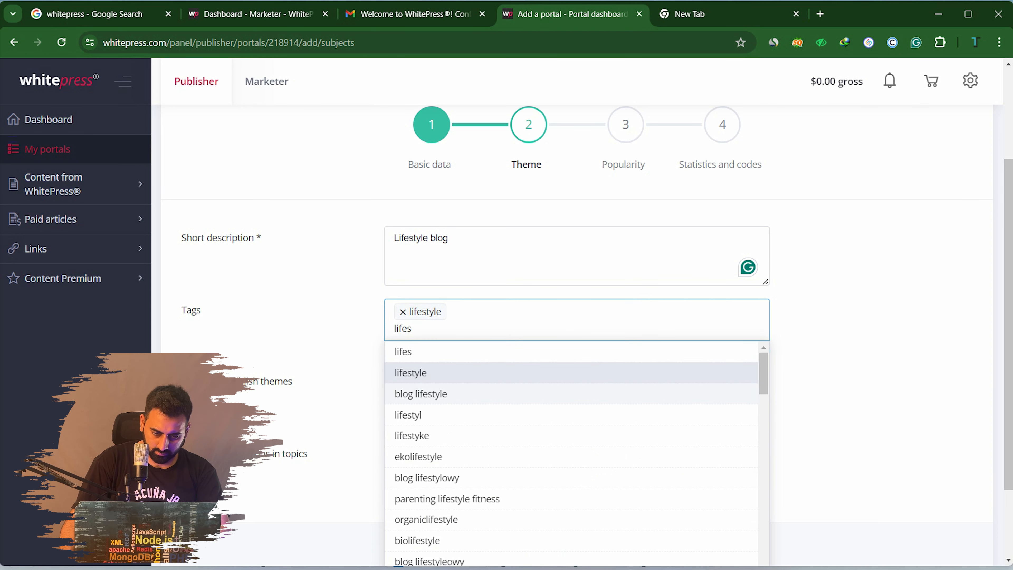
{"action": "key", "text": "Return"}
{"action": "type", "text": "beauty"}
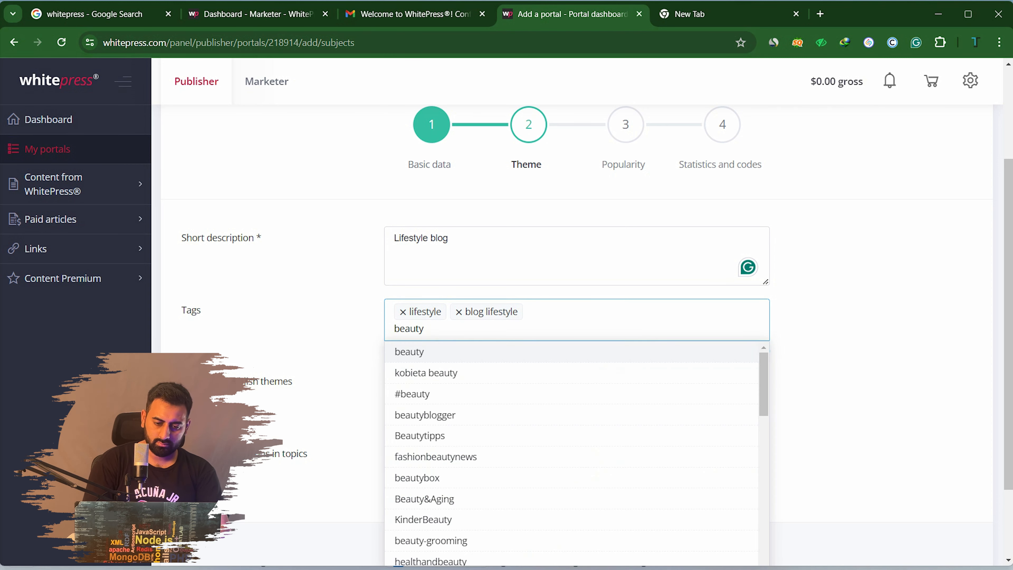
{"action": "key", "text": "BackSpace"}
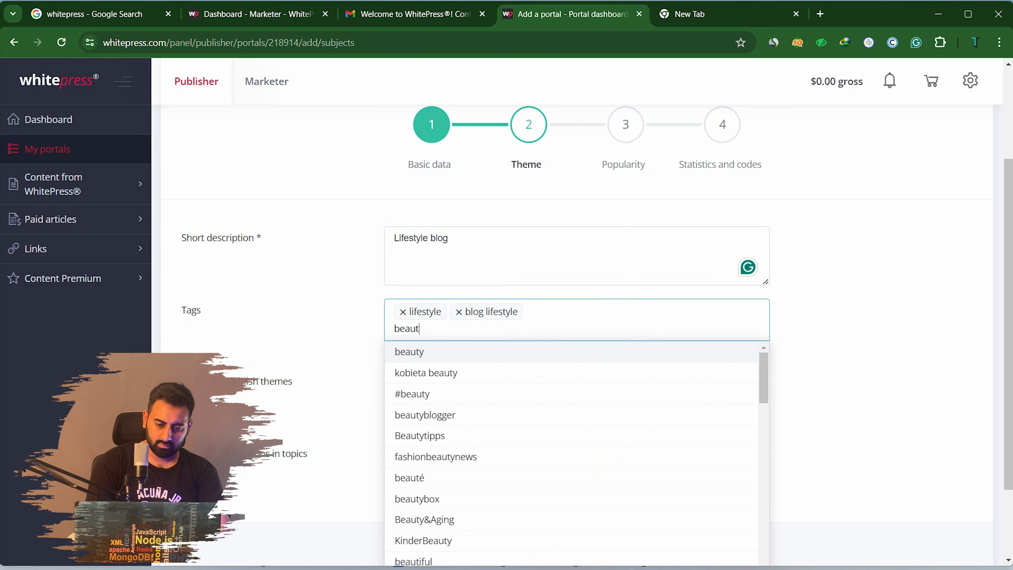
{"action": "key", "text": "Return"}
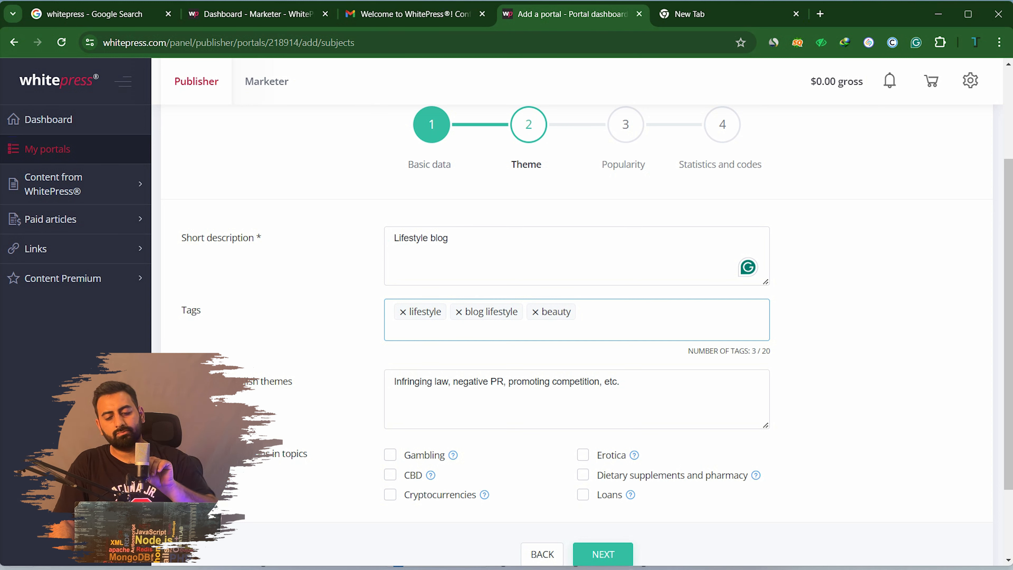
{"action": "left_click", "coordinate": [490, 383]}
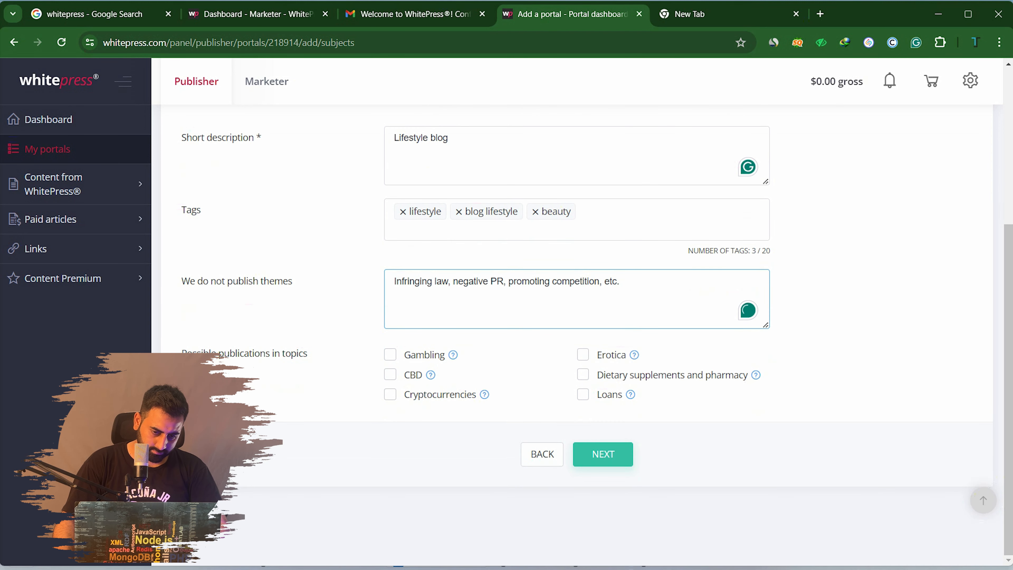
Allow Dietary supplements and pharmacy, Loans and Cryptocurrencies topics, leaving Gambling off, and submit
{"action": "left_click", "coordinate": [391, 355]}
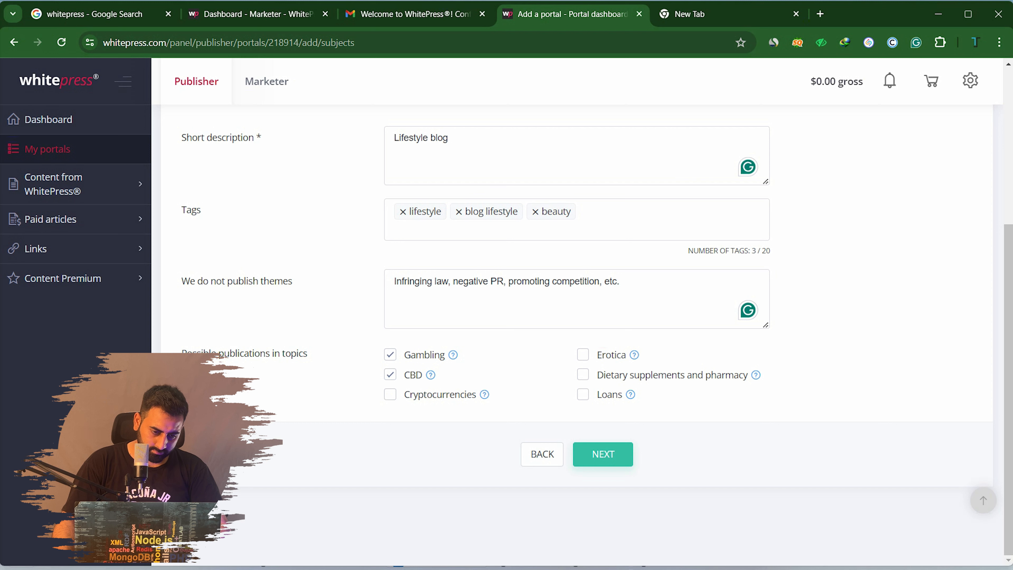
{"action": "left_click", "coordinate": [391, 354]}
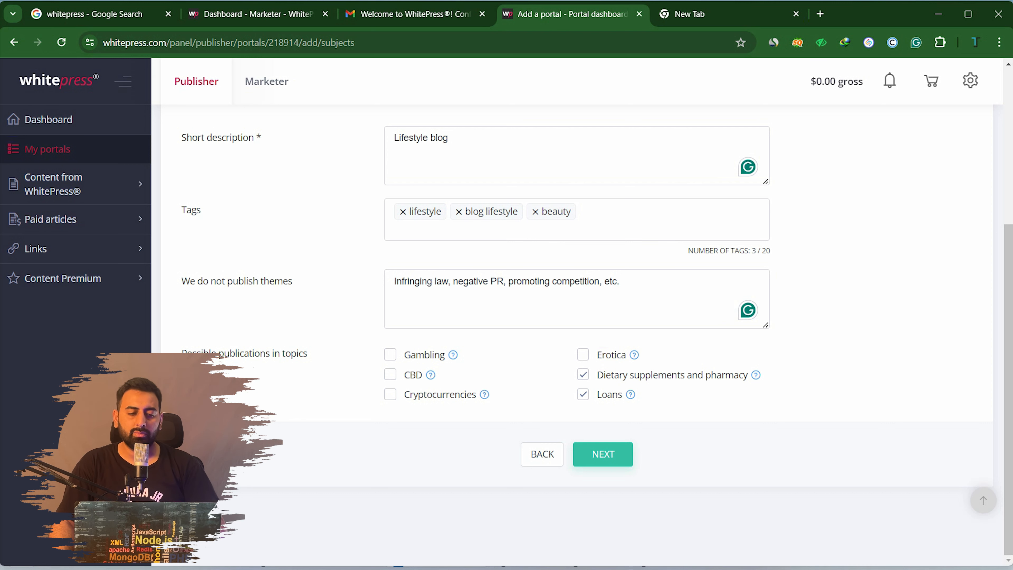
{"action": "left_click", "coordinate": [449, 138]}
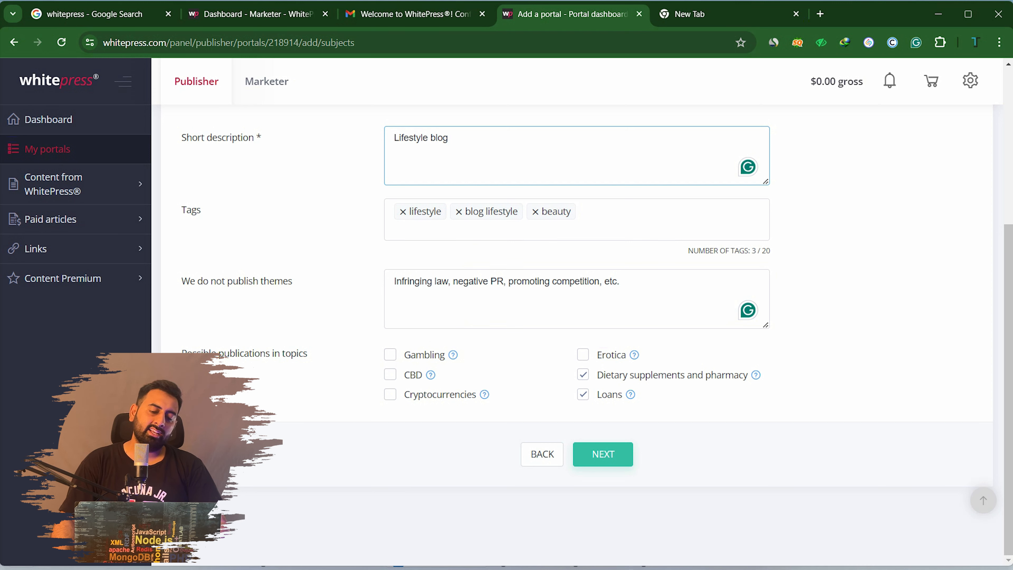
{"action": "left_click", "coordinate": [391, 394]}
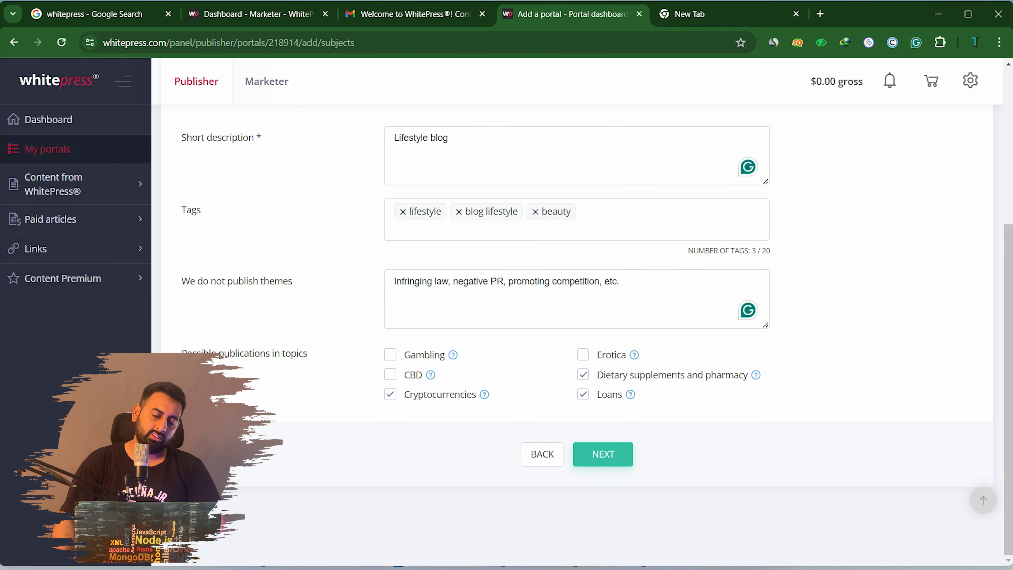
{"action": "left_click", "coordinate": [604, 454]}
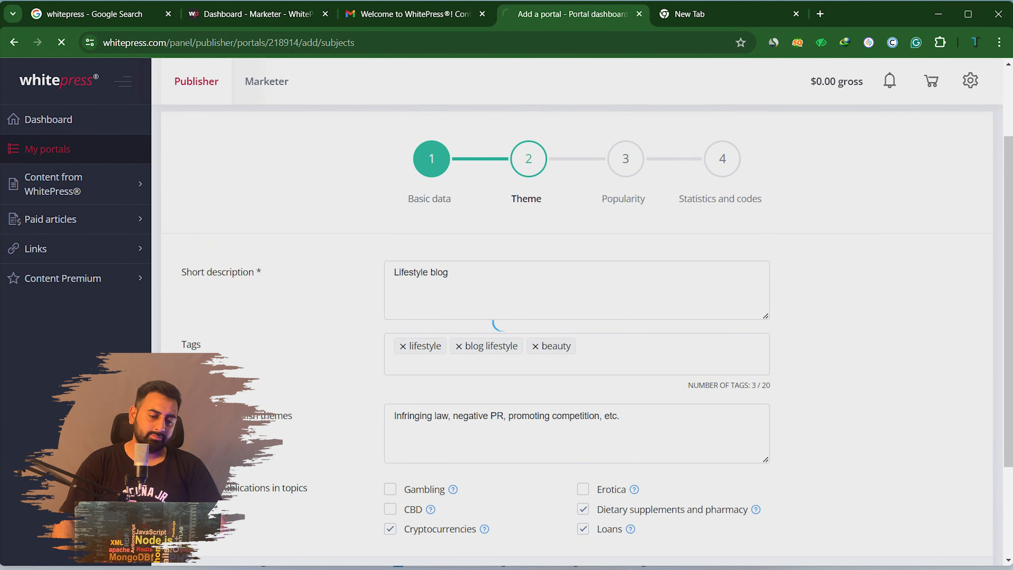
Replace 0 with 100 unique users per month and read the Google Analytics help text
{"action": "scroll", "coordinate": [577, 319], "scroll_direction": "down", "scroll_amount": 3}
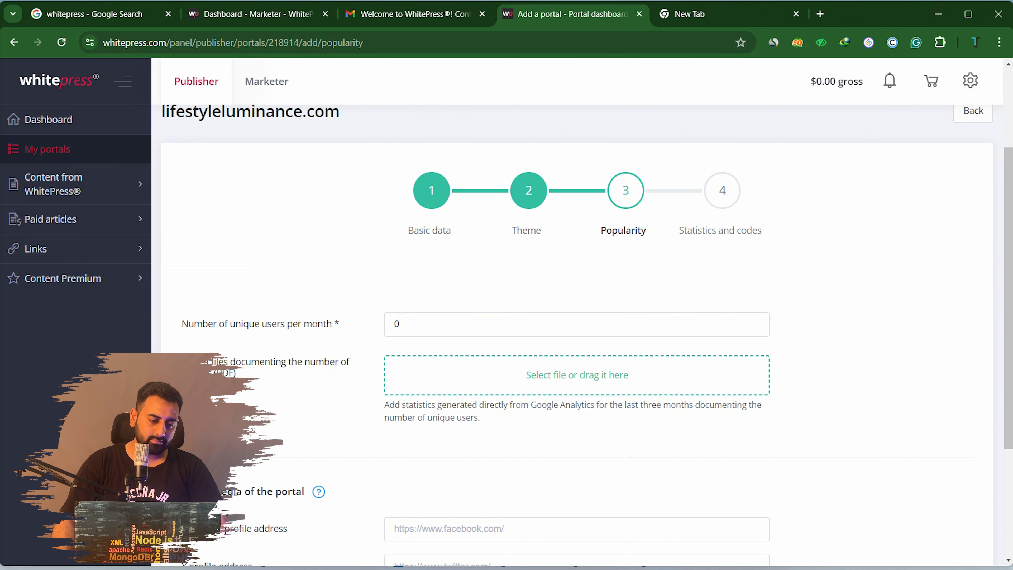
{"action": "scroll", "coordinate": [577, 320], "scroll_direction": "down", "scroll_amount": 2}
{"action": "left_click", "coordinate": [439, 259]}
{"action": "key", "text": "BackSpace"}
{"action": "type", "text": "100"}
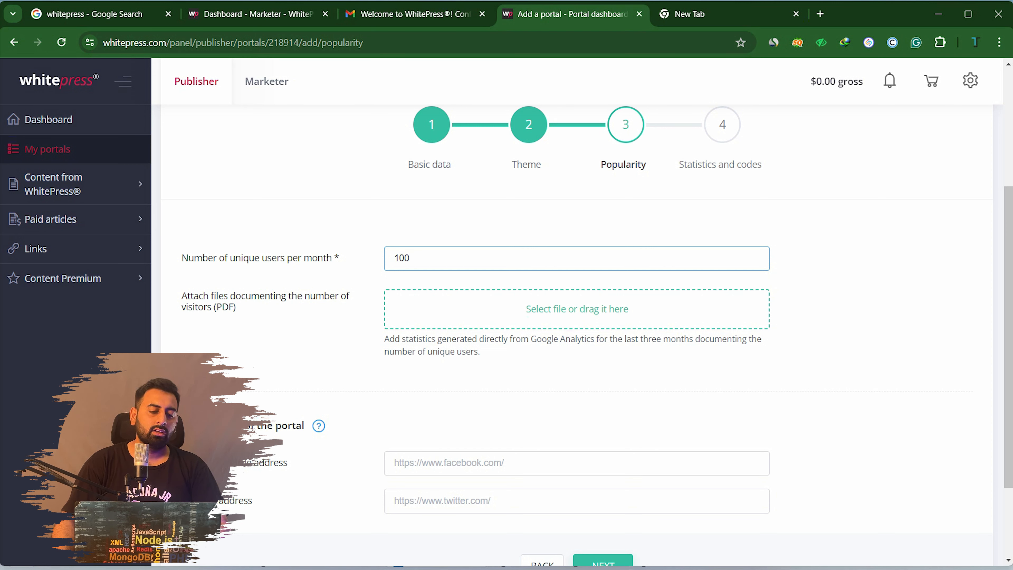
{"action": "key", "text": "Tab"}
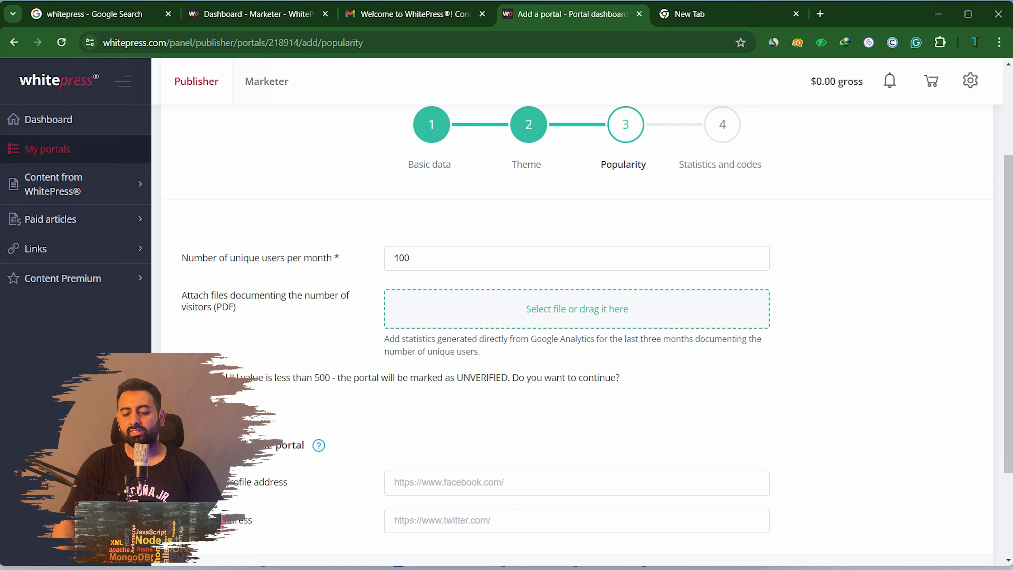
{"action": "left_click_drag", "start_coordinate": [530, 338], "coordinate": [586, 339]}
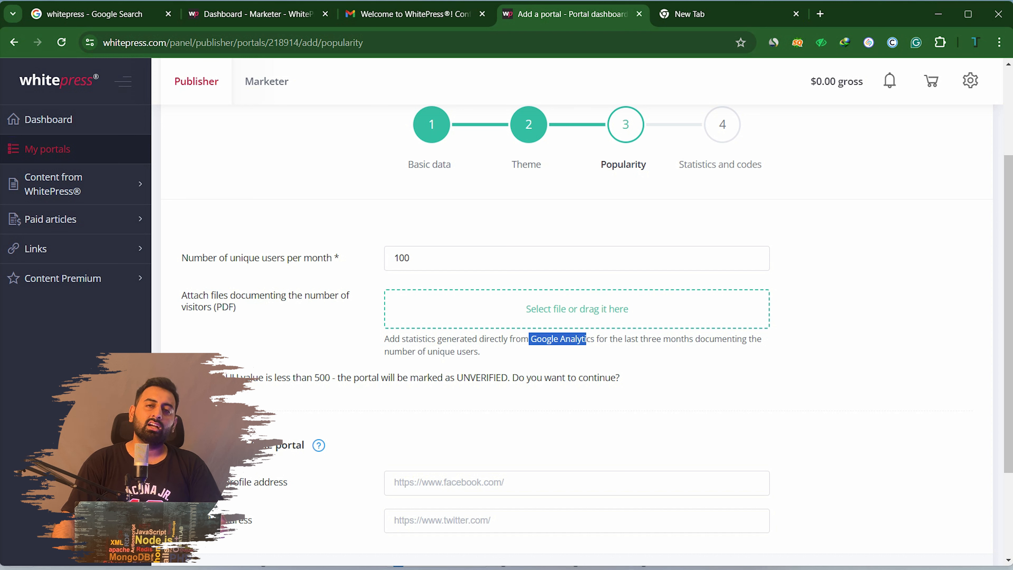
{"action": "left_click", "coordinate": [586, 341]}
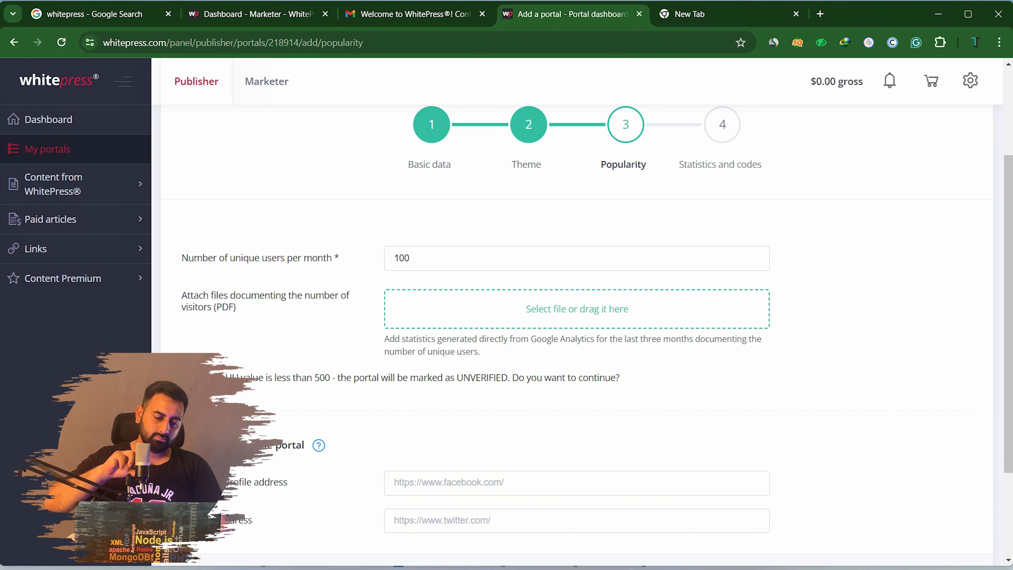
{"action": "scroll", "coordinate": [577, 320], "scroll_direction": "down", "scroll_amount": 3}
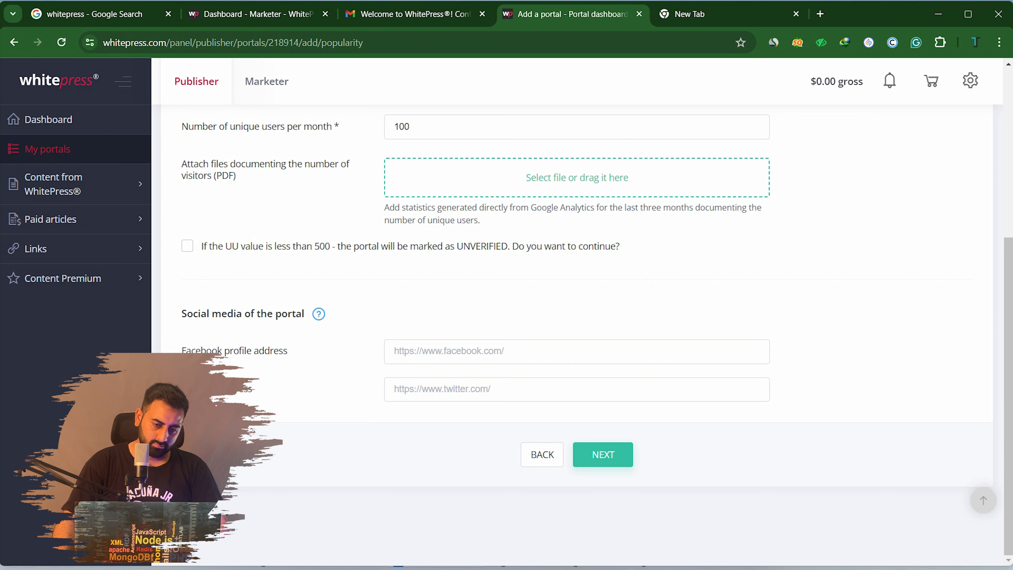
{"action": "scroll", "coordinate": [576, 319], "scroll_direction": "up", "scroll_amount": 5}
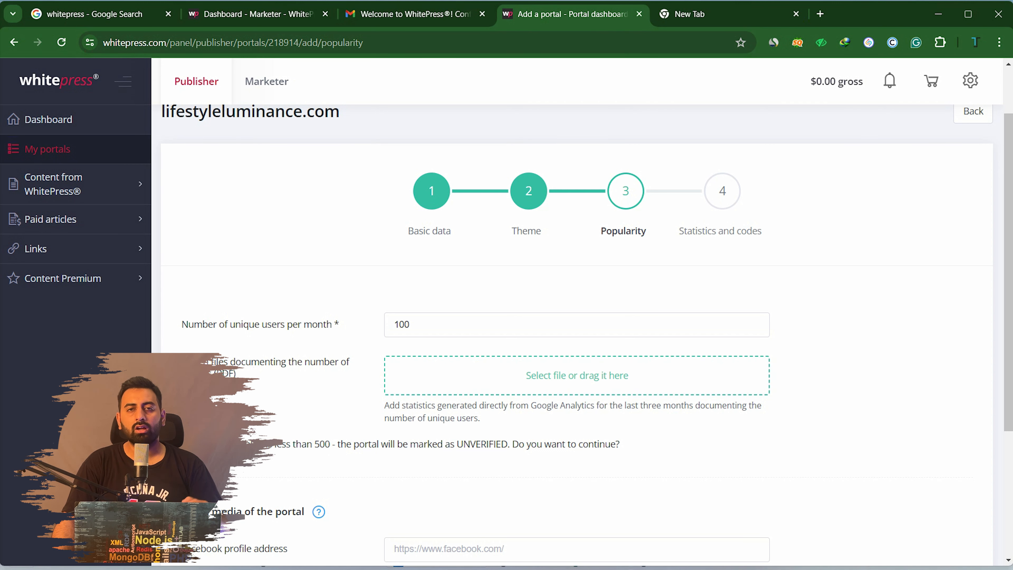
{"action": "scroll", "coordinate": [577, 336], "scroll_direction": "down", "scroll_amount": 3}
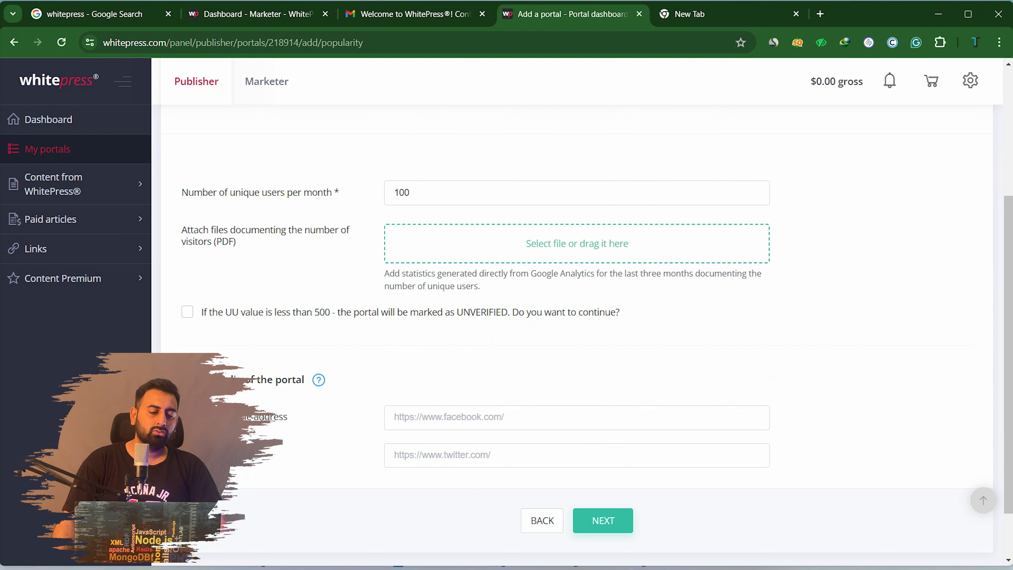
Keep 100 monthly unique users and proceed past the unverified warning to Statistics and codes
{"action": "left_click", "coordinate": [396, 193]}
{"action": "left_click", "coordinate": [410, 192]}
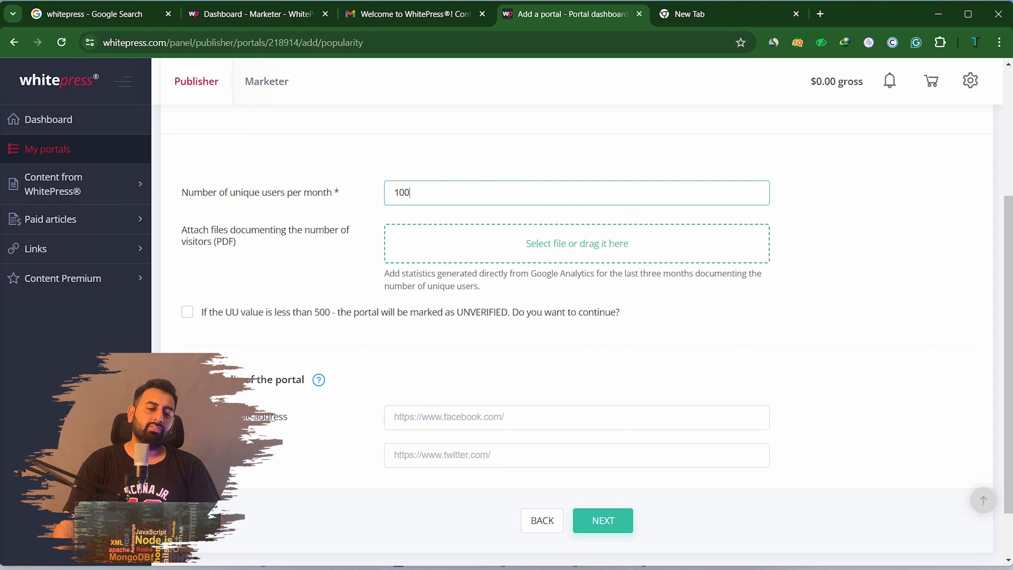
{"action": "scroll", "coordinate": [410, 193], "scroll_direction": "down", "scroll_amount": 2}
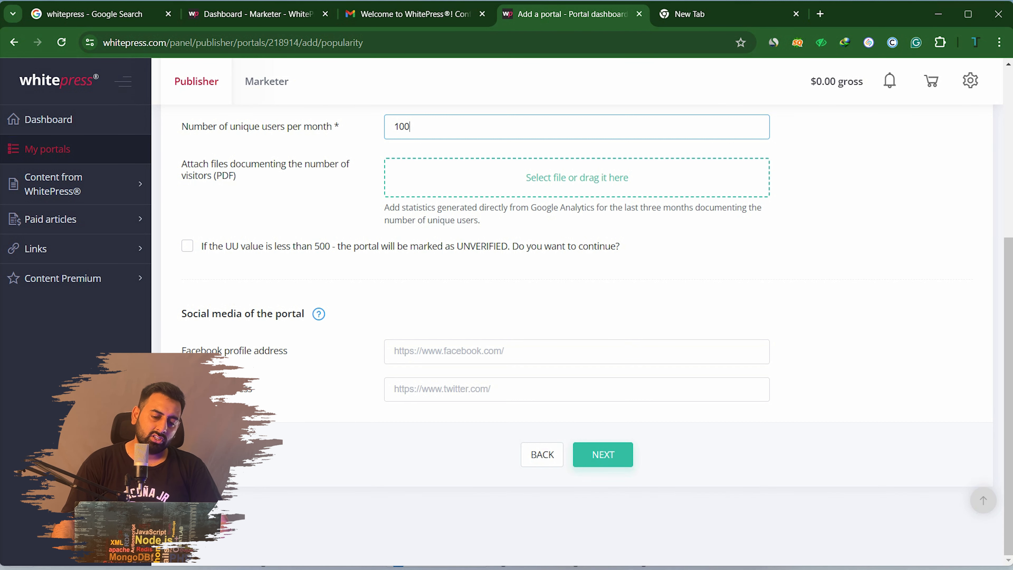
{"action": "left_click", "coordinate": [626, 457]}
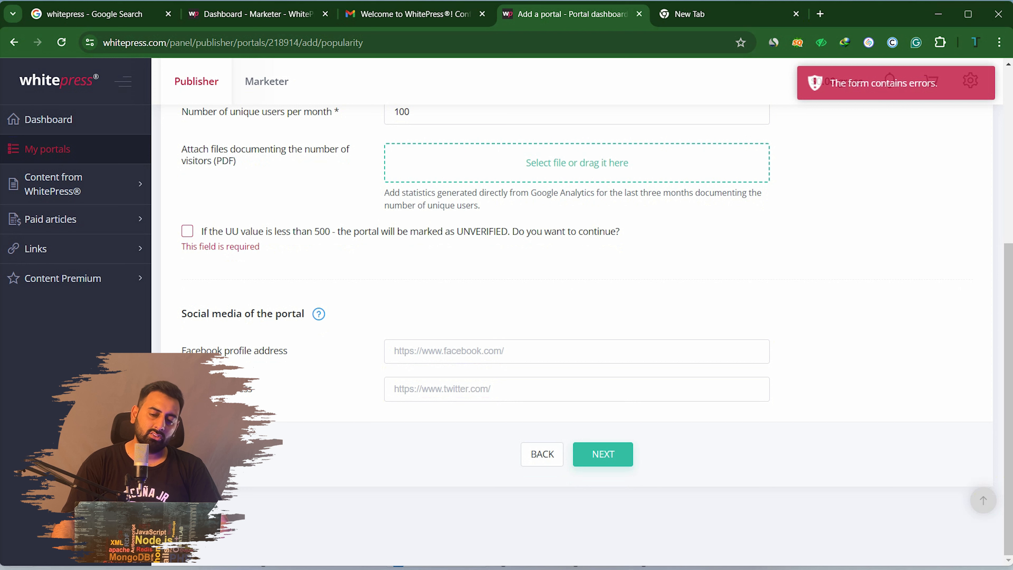
{"action": "scroll", "coordinate": [577, 320], "scroll_direction": "up", "scroll_amount": 3}
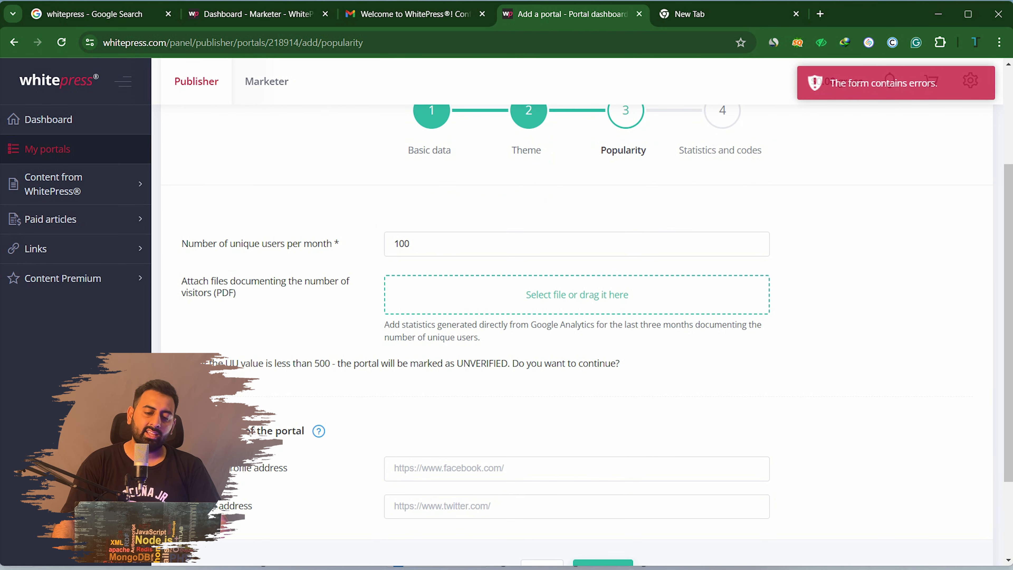
{"action": "scroll", "coordinate": [577, 320], "scroll_direction": "down", "scroll_amount": 3}
{"action": "left_click", "coordinate": [603, 454]}
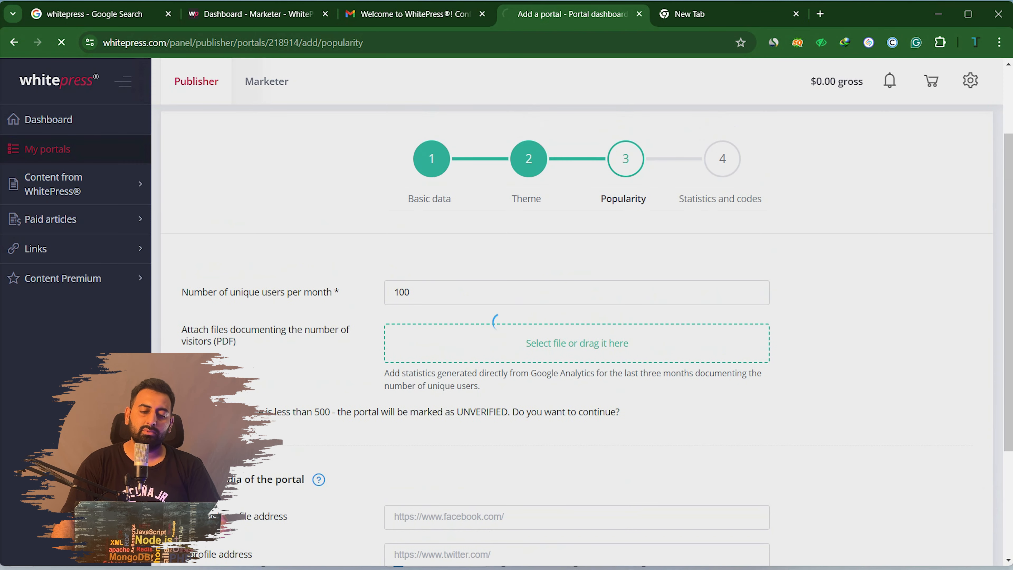
{"action": "scroll", "coordinate": [494, 322], "scroll_direction": "down", "scroll_amount": 5}
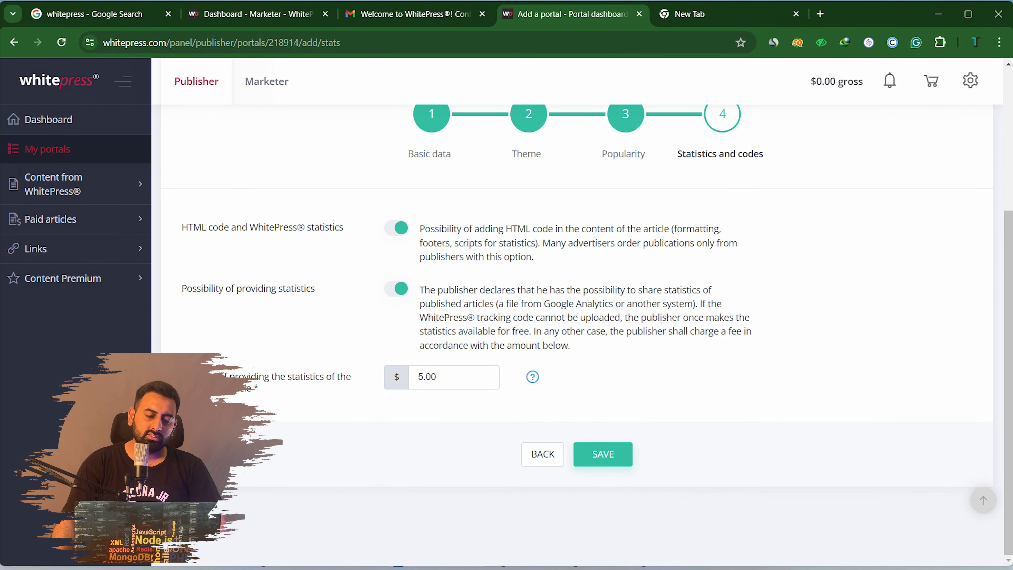
Try a 100.00 statistics fee and submit, triggering the $25.00 maximum error
{"action": "left_click", "coordinate": [418, 376]}
{"action": "key", "text": "BackSpace"}
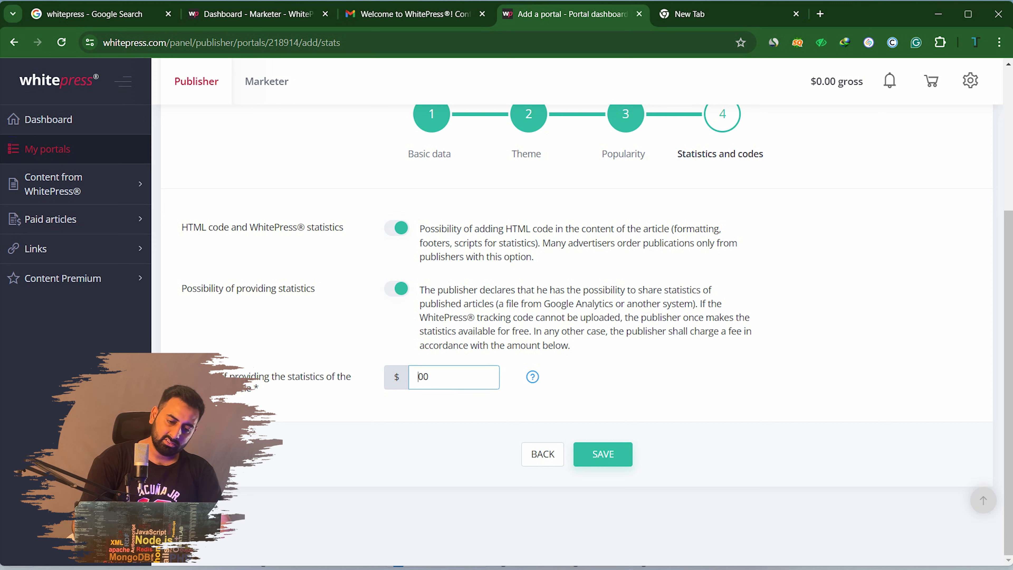
{"action": "type", "text": "10"}
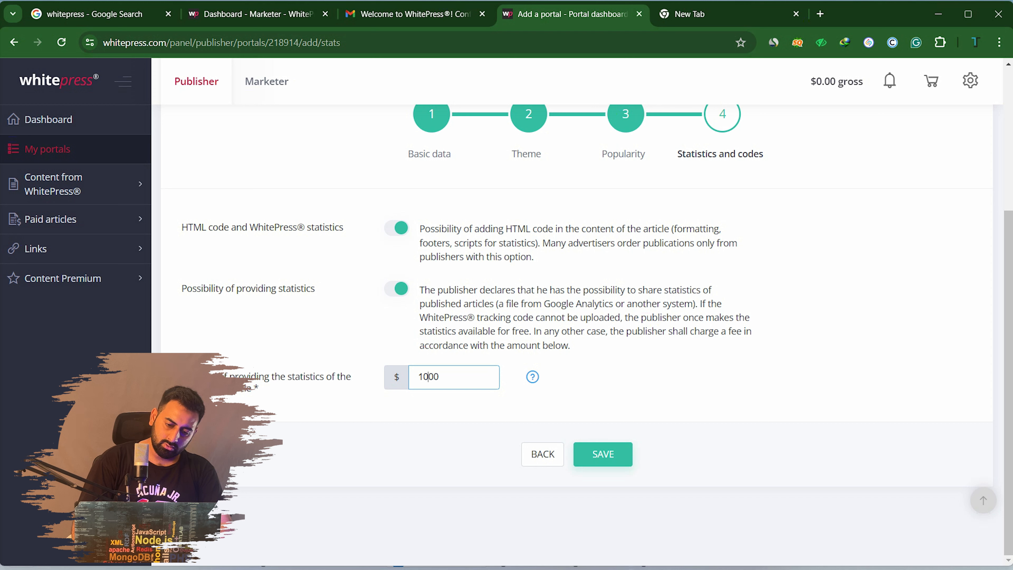
{"action": "key", "text": "Tab"}
{"action": "left_click", "coordinate": [452, 377]}
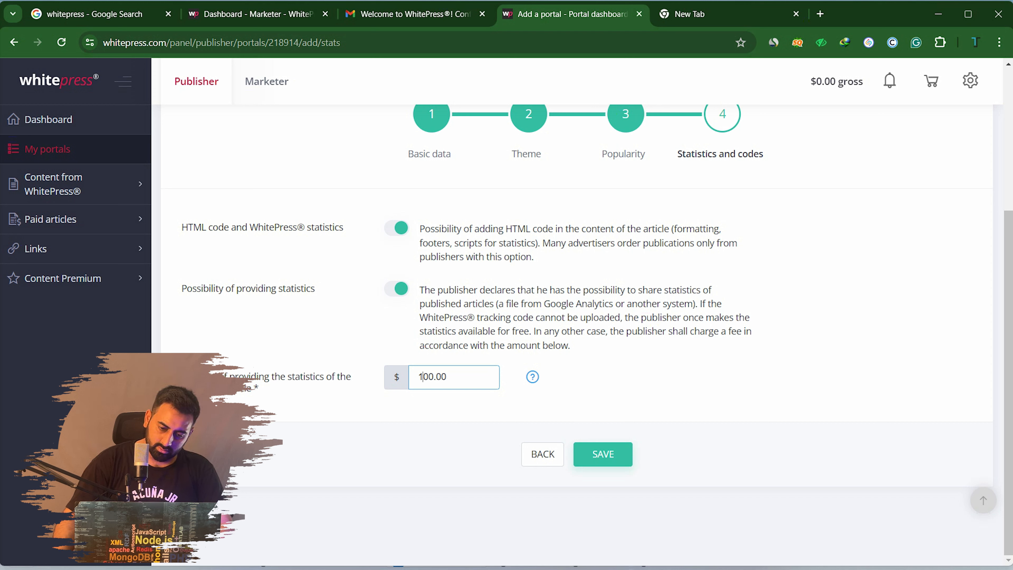
{"action": "key", "text": "Tab"}
{"action": "key", "text": "Return"}
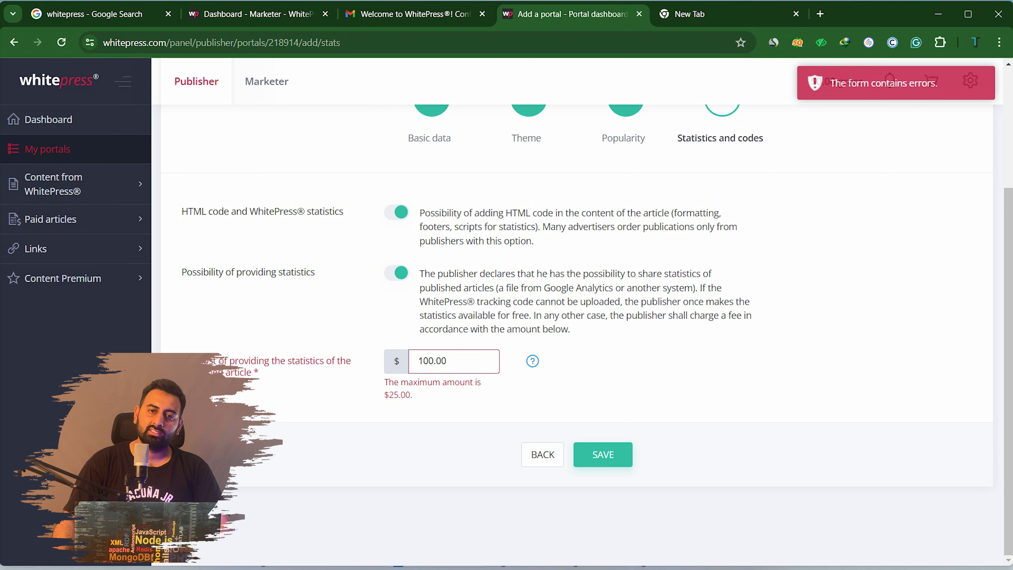
Lower the statistics fee to 25.00 and save the statistics step
{"action": "left_click", "coordinate": [434, 360]}
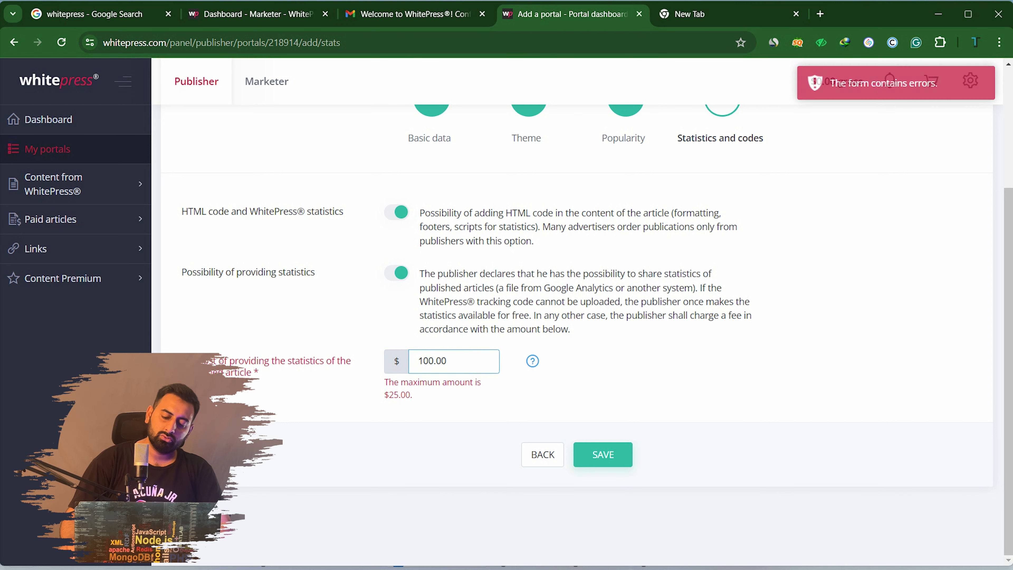
{"action": "key", "text": "BackSpace"}
{"action": "key", "text": "BackSpace"}
{"action": "key", "text": "BackSpace"}
{"action": "type", "text": "25"}
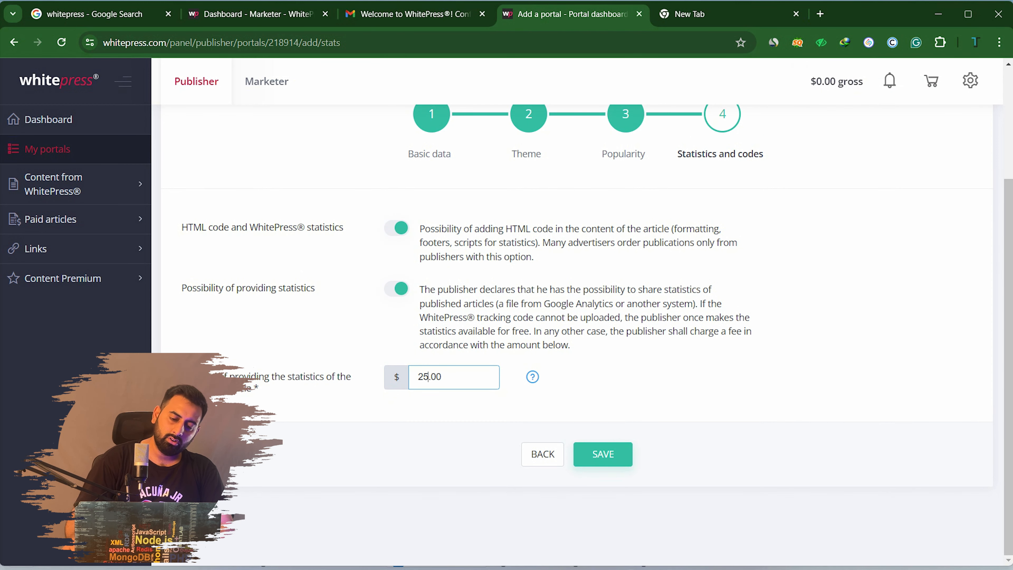
{"action": "key", "text": "Tab"}
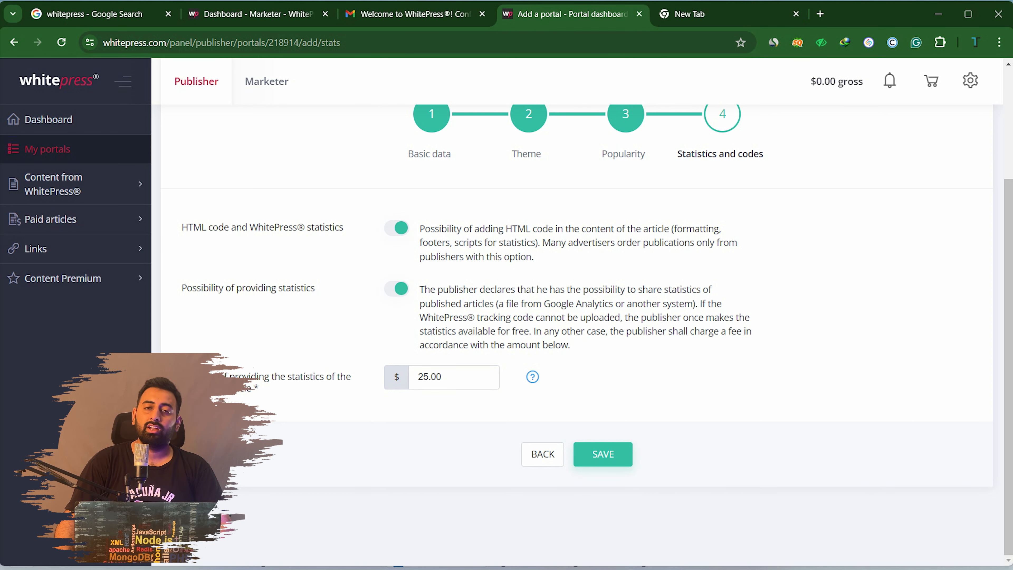
{"action": "left_click", "coordinate": [603, 453]}
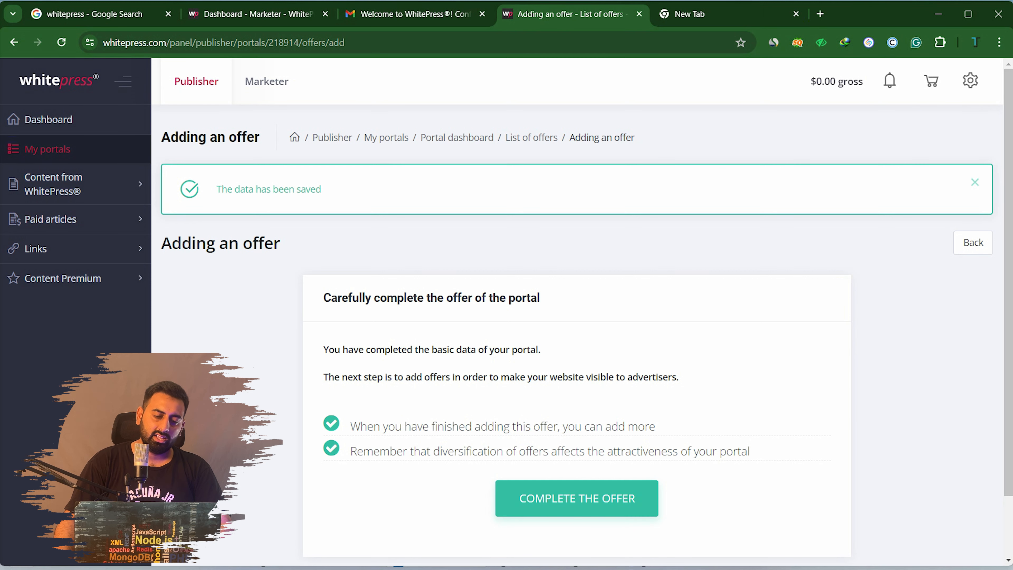
Open the offer form for lifestyleluminance.com from the Adding an offer page
{"action": "scroll", "coordinate": [577, 319], "scroll_direction": "down", "scroll_amount": 2}
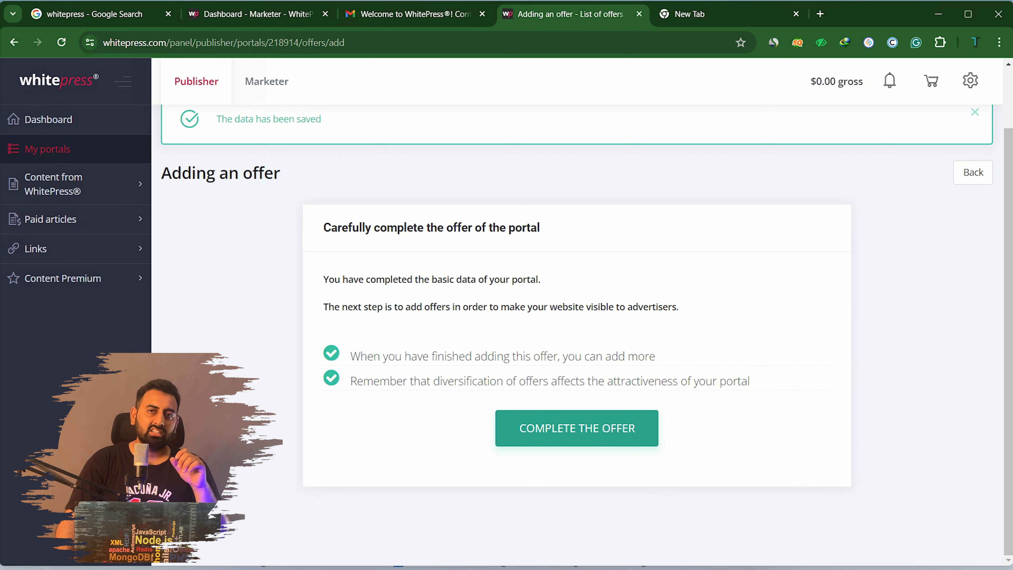
{"action": "left_click", "coordinate": [577, 428]}
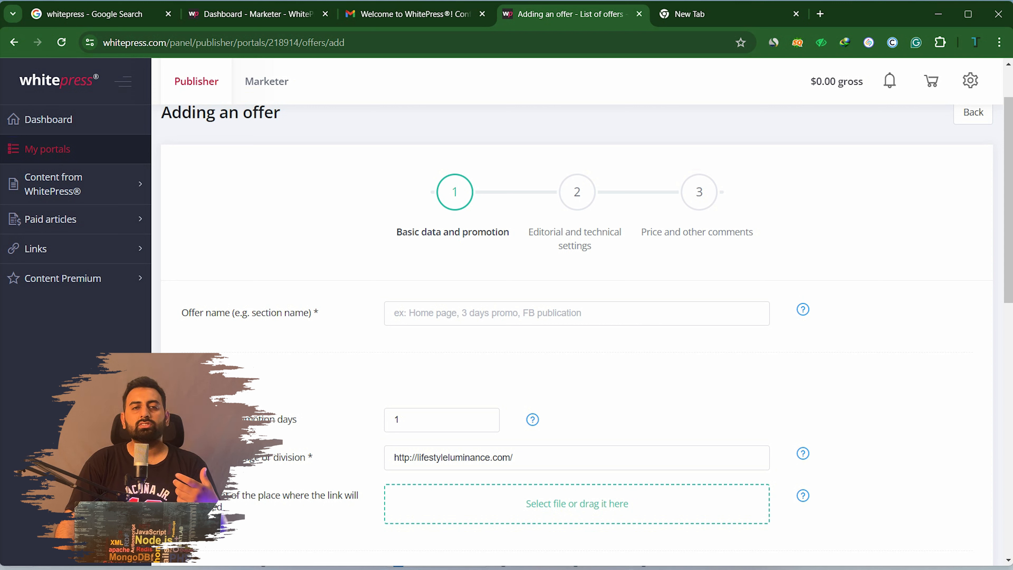
Name the offer '1 guest post' and set promotion days to 10
{"action": "left_click", "coordinate": [558, 314]}
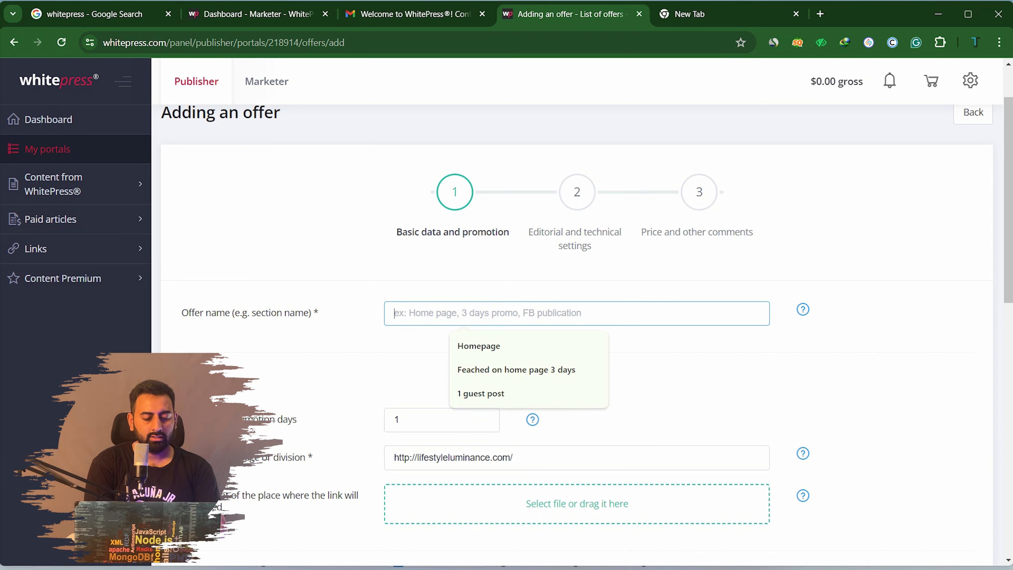
{"action": "type", "text": "1"}
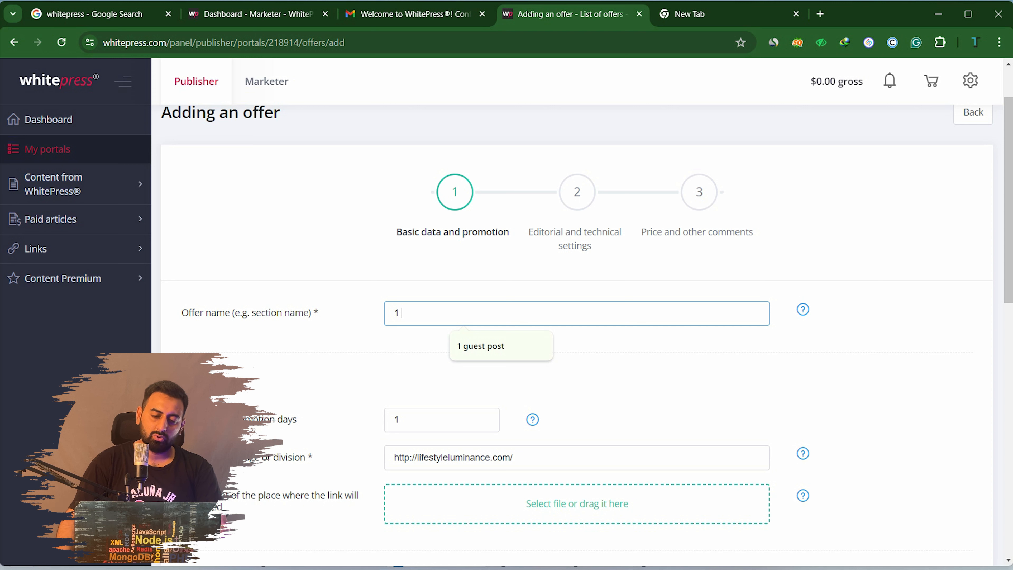
{"action": "key", "text": "Down"}
{"action": "key", "text": "Return"}
{"action": "scroll", "coordinate": [577, 319], "scroll_direction": "down", "scroll_amount": 5}
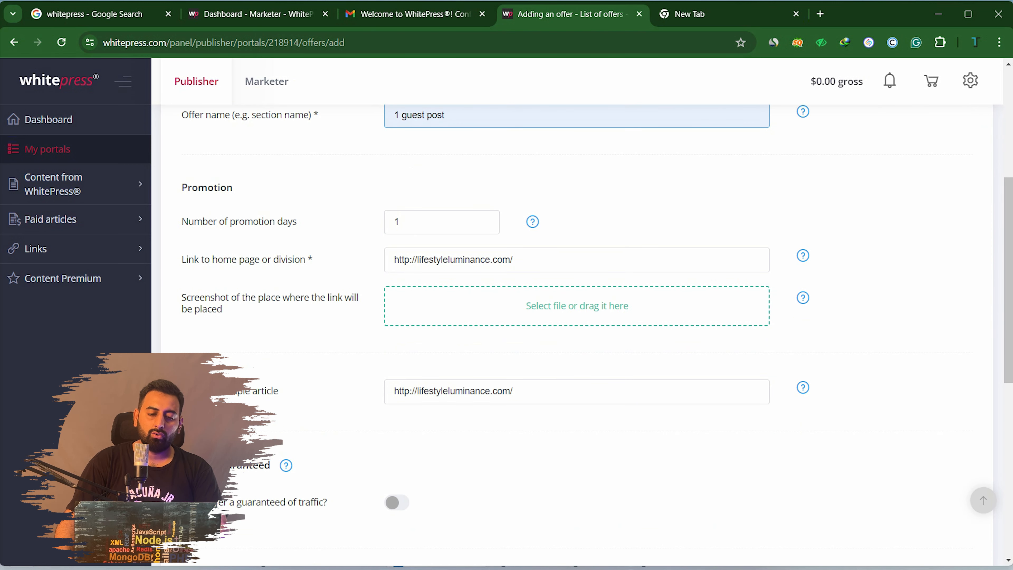
{"action": "left_click", "coordinate": [410, 222]}
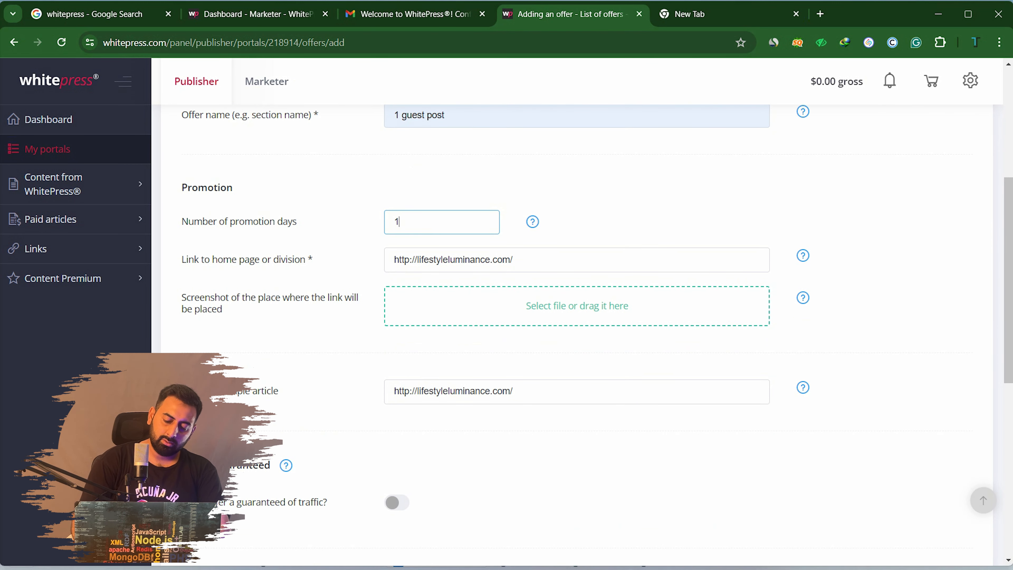
{"action": "type", "text": "0"}
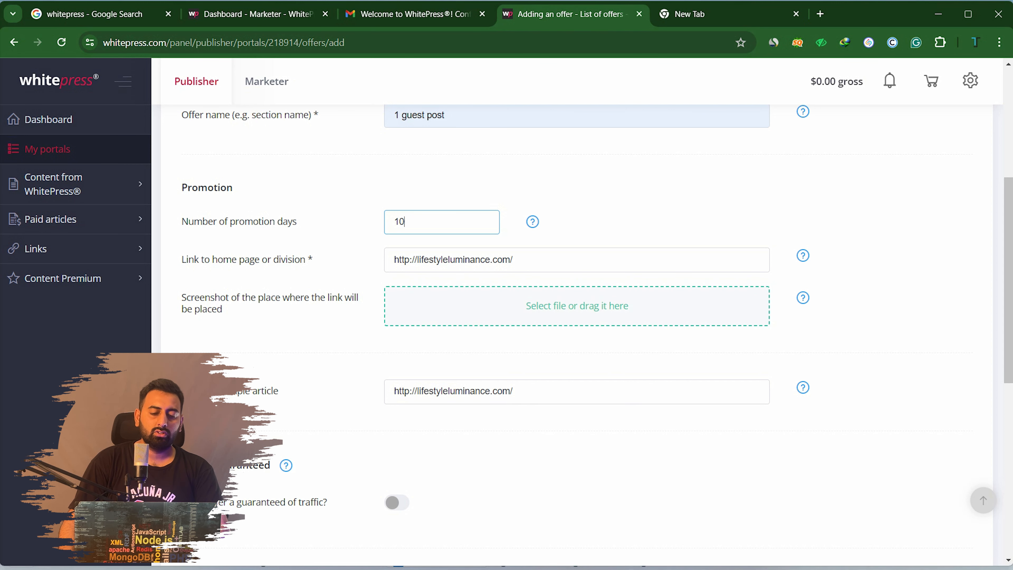
Leave the traffic guarantee off and continue to the editorial and technical settings
{"action": "scroll", "coordinate": [576, 319], "scroll_direction": "down", "scroll_amount": 3}
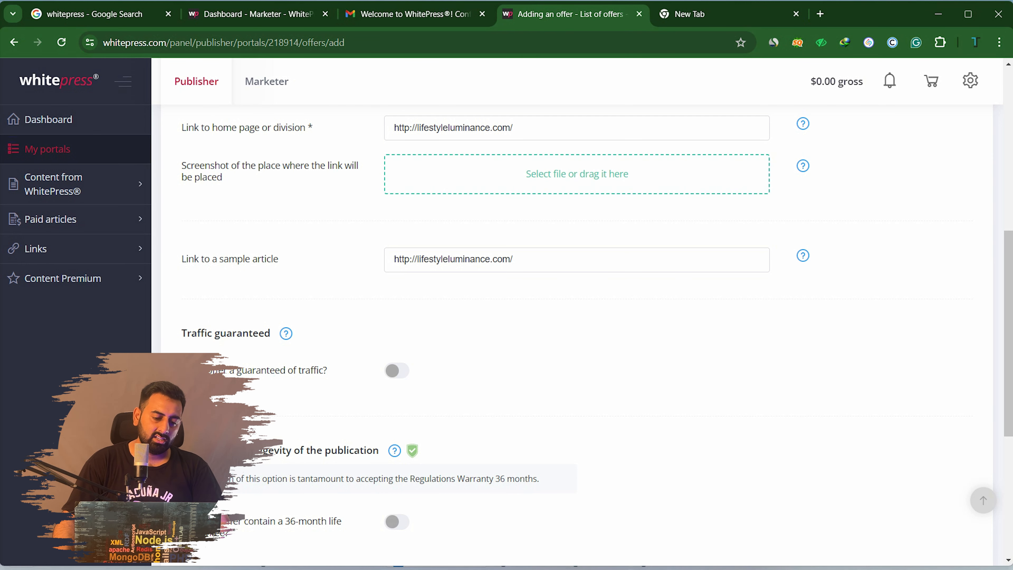
{"action": "scroll", "coordinate": [577, 320], "scroll_direction": "down", "scroll_amount": 3}
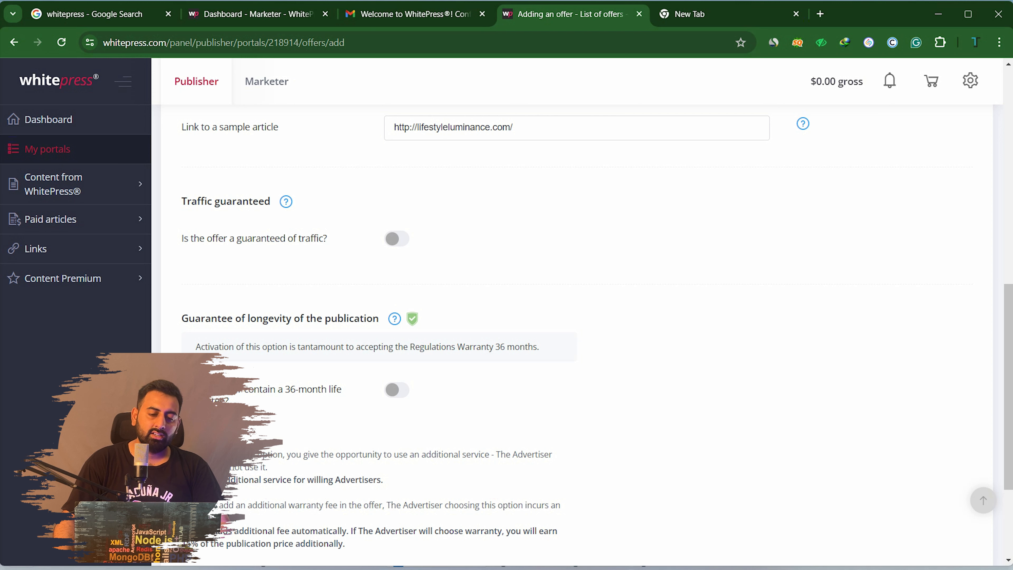
{"action": "left_click", "coordinate": [397, 239]}
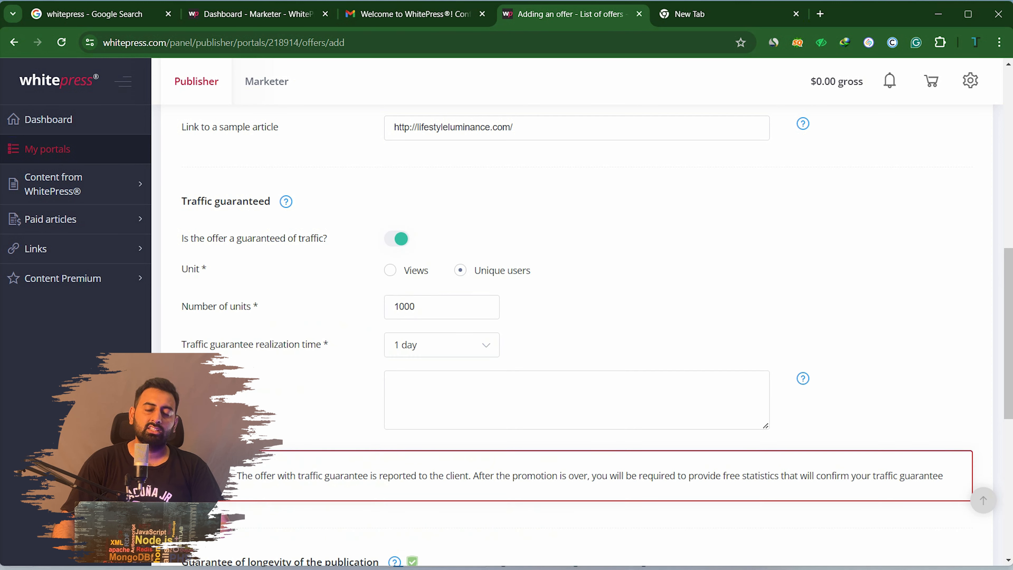
{"action": "left_click", "coordinate": [397, 239]}
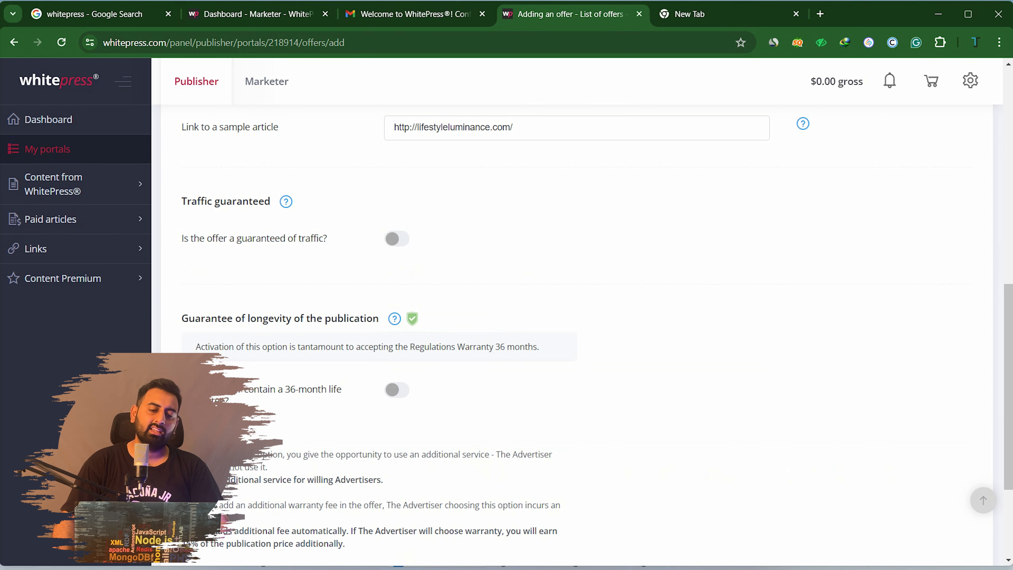
{"action": "scroll", "coordinate": [576, 319], "scroll_direction": "down", "scroll_amount": 4}
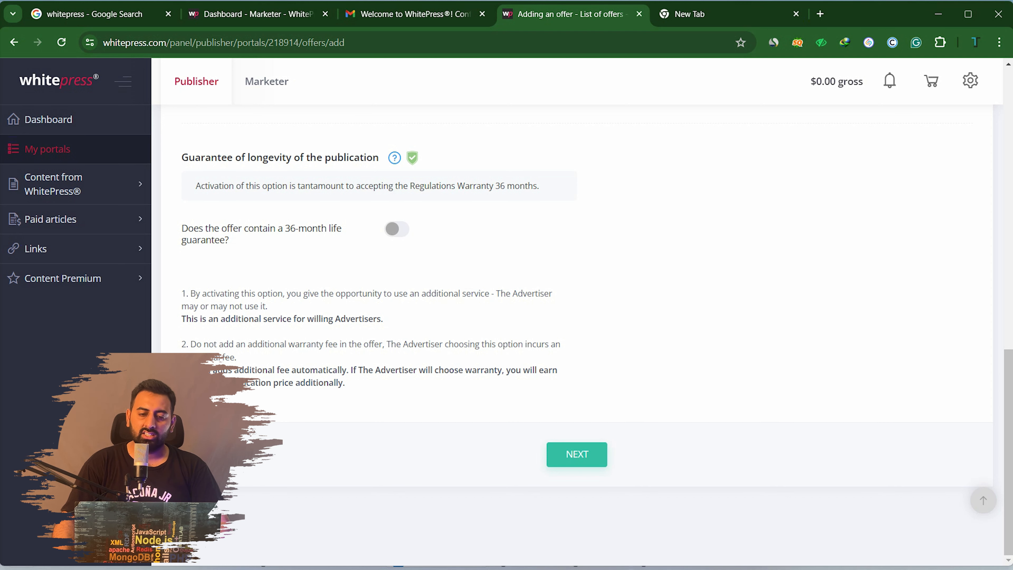
{"action": "left_click", "coordinate": [577, 454]}
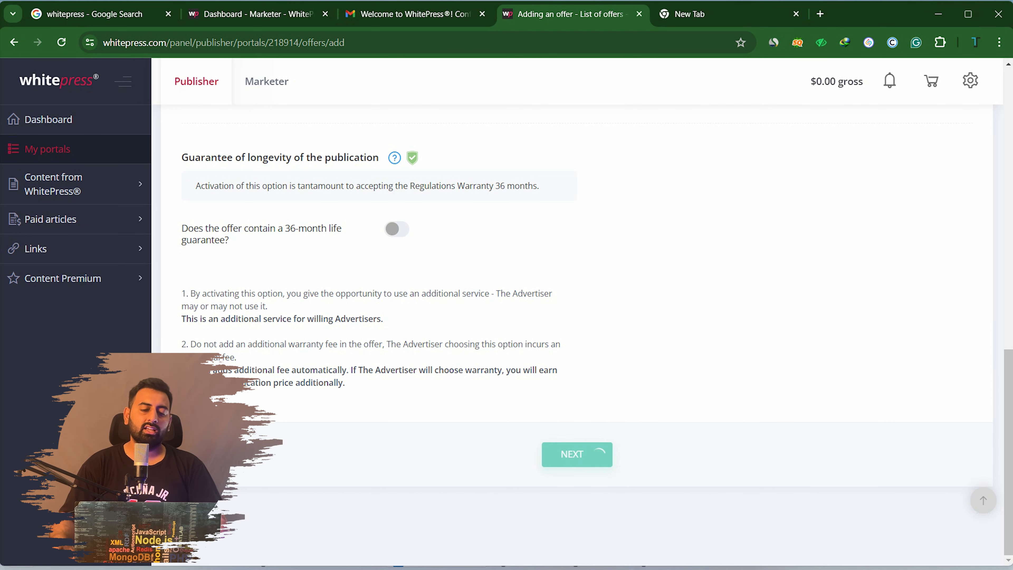
Review the offer's editorial and technical settings and save them to reach step 3, Price and other comments
{"action": "scroll", "coordinate": [577, 319], "scroll_direction": "down", "scroll_amount": 10}
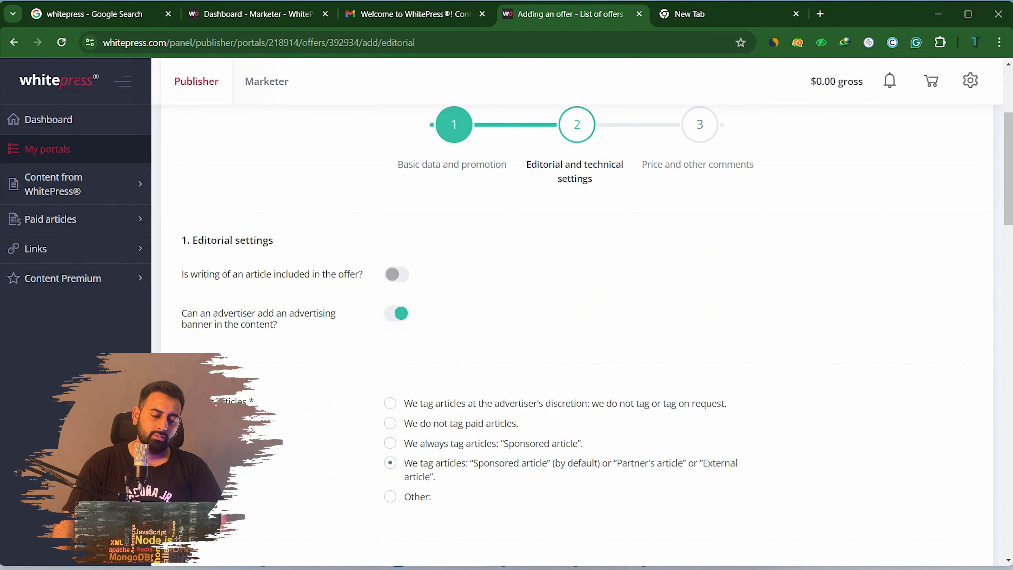
{"action": "scroll", "coordinate": [577, 320], "scroll_direction": "down", "scroll_amount": 8}
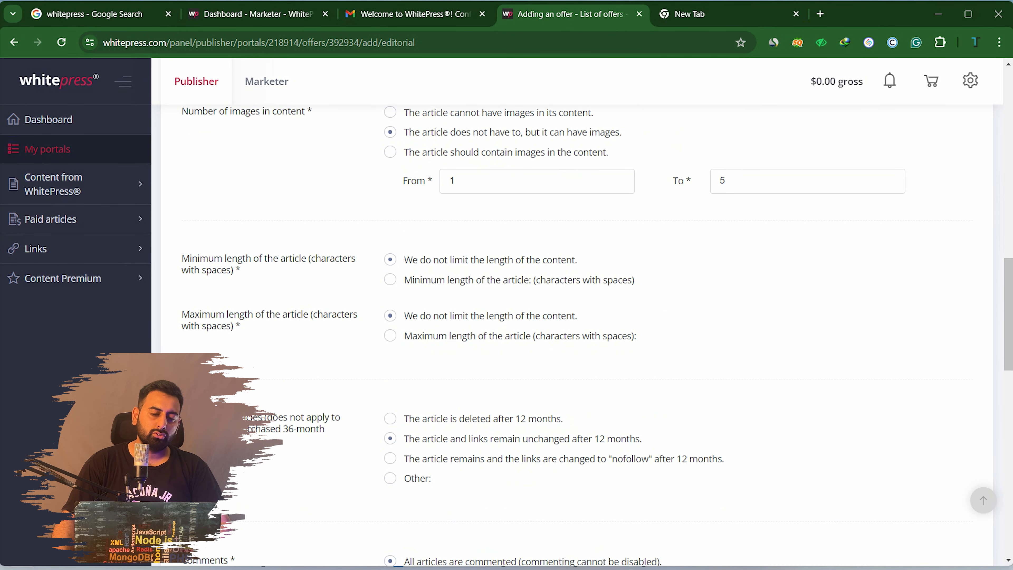
{"action": "scroll", "coordinate": [577, 319], "scroll_direction": "down", "scroll_amount": 8}
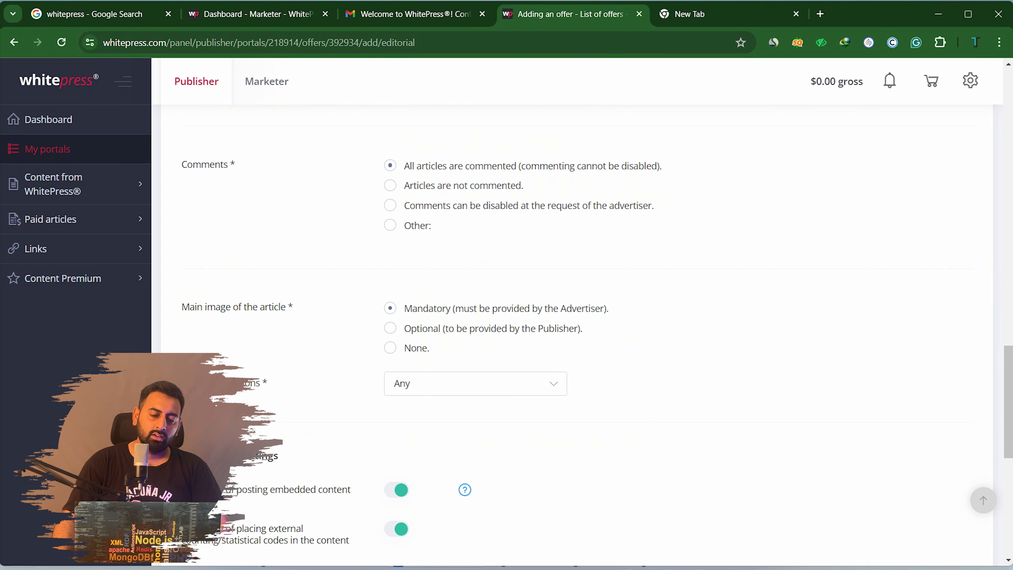
{"action": "scroll", "coordinate": [577, 320], "scroll_direction": "up", "scroll_amount": 12}
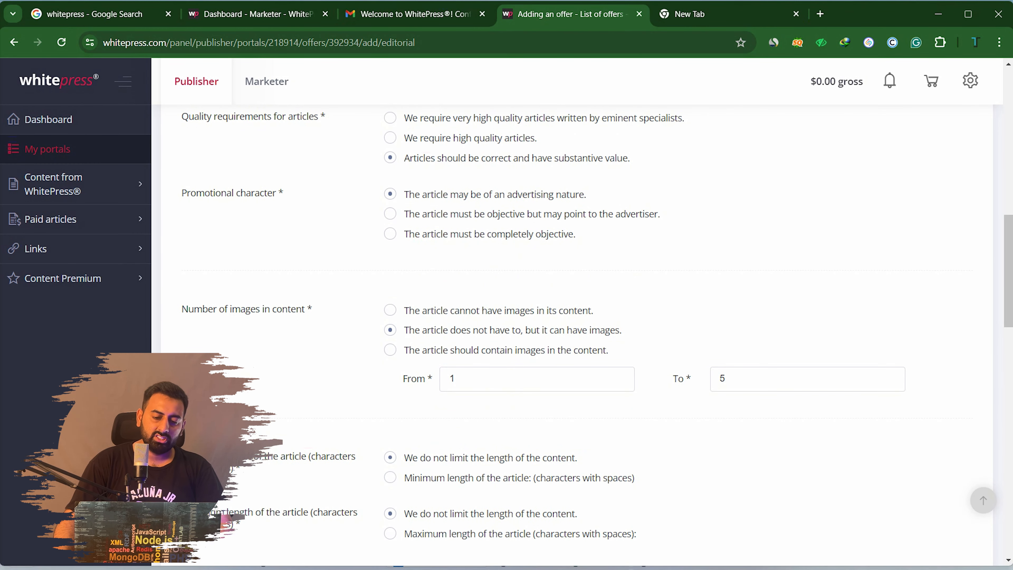
{"action": "scroll", "coordinate": [577, 319], "scroll_direction": "up", "scroll_amount": 8}
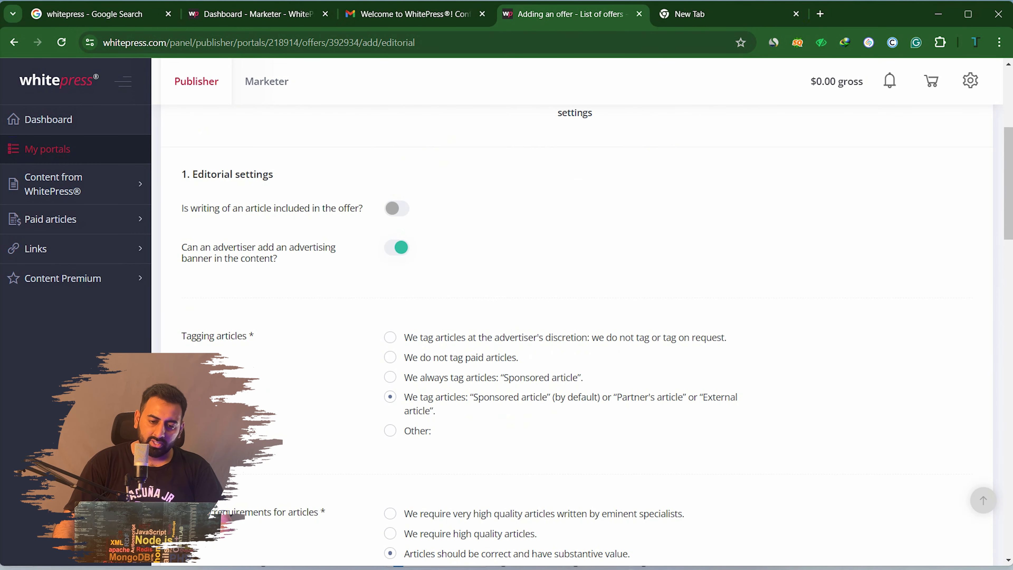
{"action": "scroll", "coordinate": [577, 320], "scroll_direction": "down", "scroll_amount": 2}
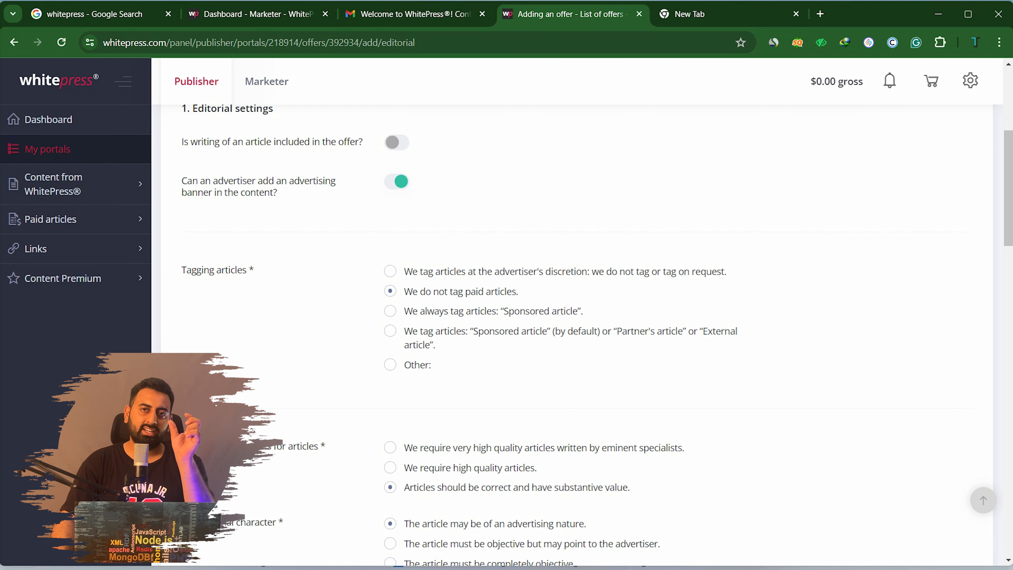
{"action": "scroll", "coordinate": [578, 320], "scroll_direction": "down", "scroll_amount": 3}
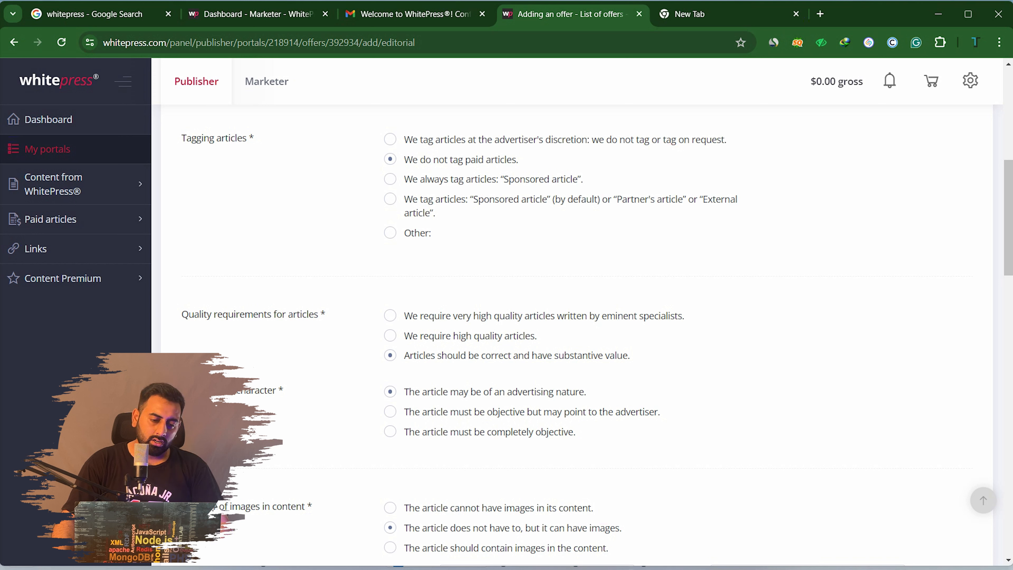
{"action": "scroll", "coordinate": [578, 320], "scroll_direction": "down", "scroll_amount": 2}
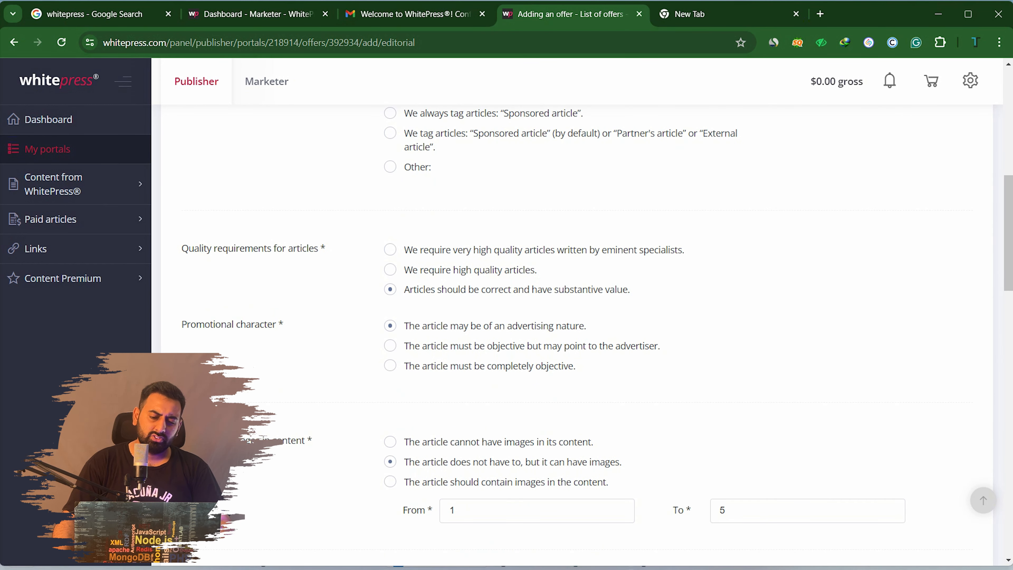
{"action": "scroll", "coordinate": [578, 320], "scroll_direction": "down", "scroll_amount": 2}
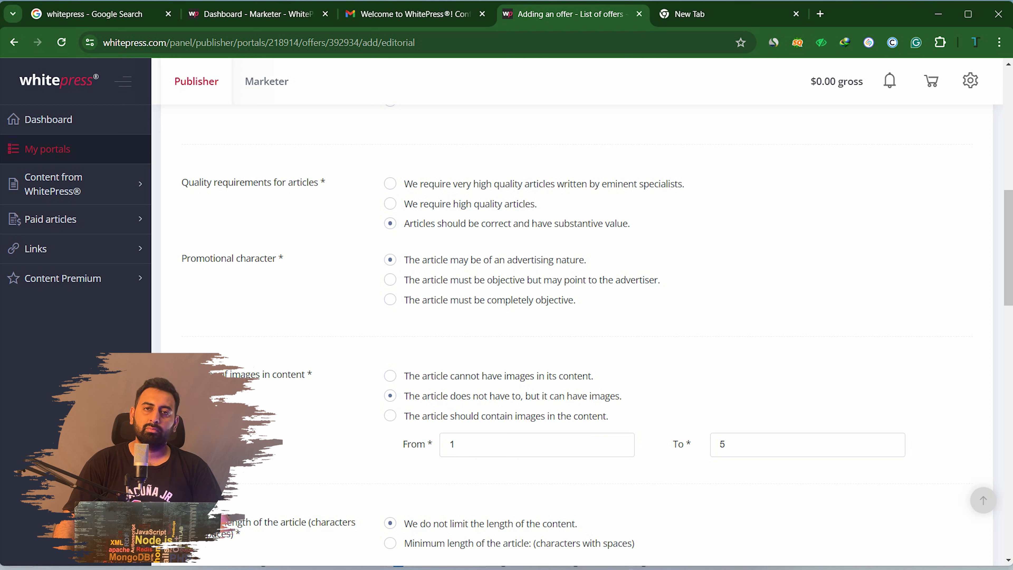
{"action": "scroll", "coordinate": [577, 336], "scroll_direction": "down", "scroll_amount": 2}
{"action": "scroll", "coordinate": [577, 335], "scroll_direction": "down", "scroll_amount": 10}
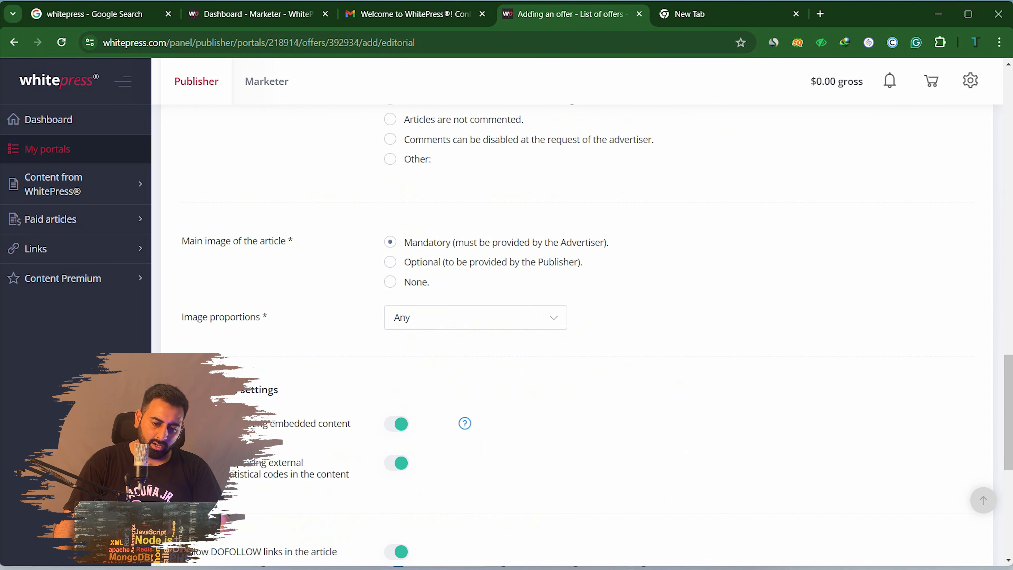
{"action": "scroll", "coordinate": [576, 335], "scroll_direction": "up", "scroll_amount": 12}
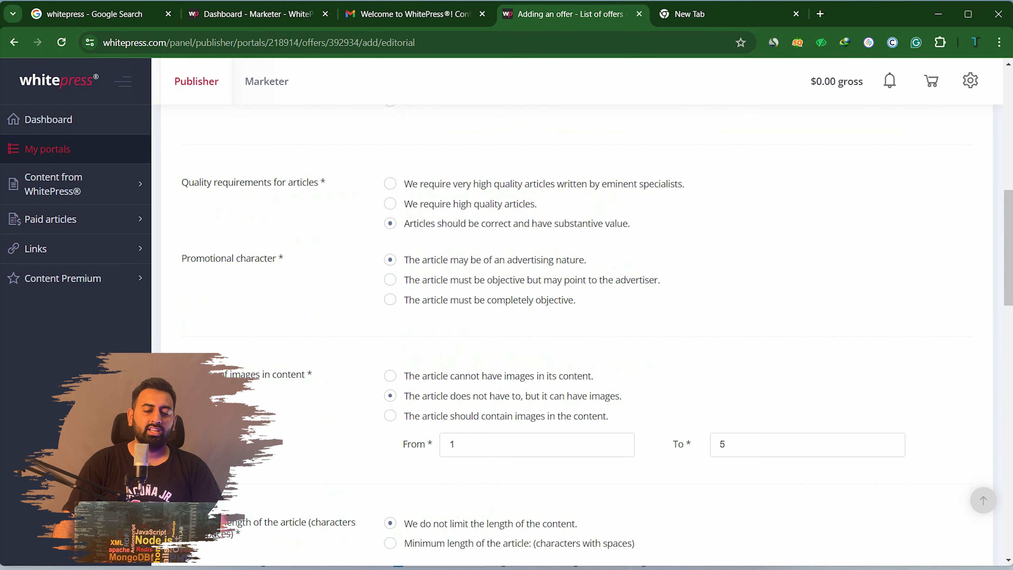
{"action": "scroll", "coordinate": [576, 335], "scroll_direction": "down", "scroll_amount": 12}
{"action": "scroll", "coordinate": [577, 335], "scroll_direction": "down", "scroll_amount": 8}
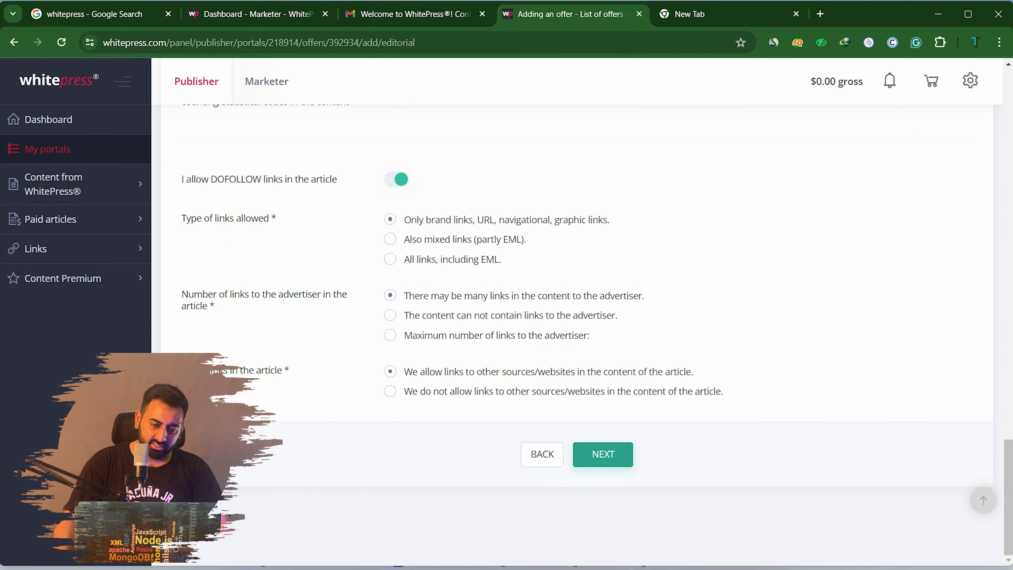
{"action": "left_click", "coordinate": [603, 454]}
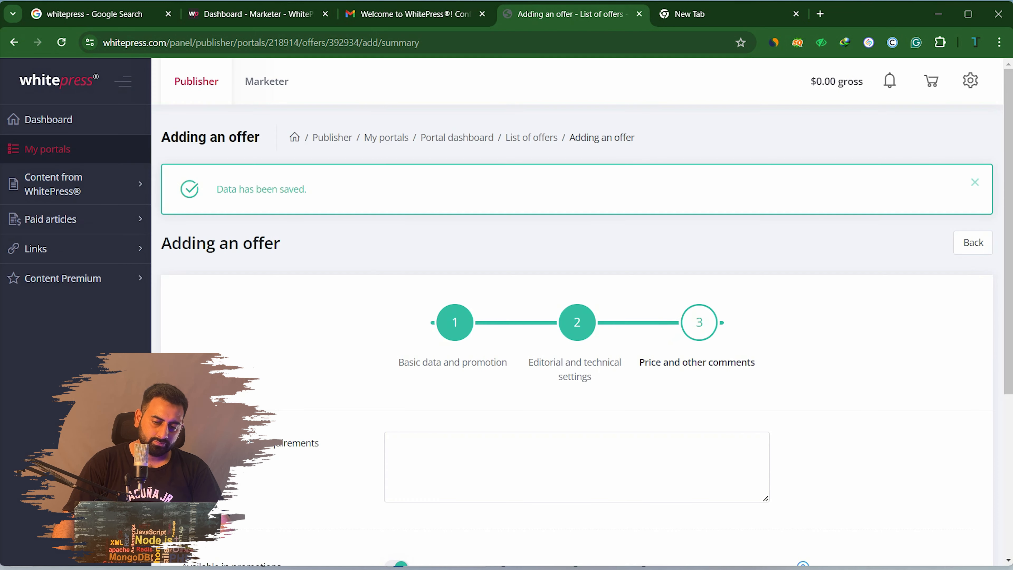
Add the comment 'CBD and related articles not accepted', set the WhitePress price to 100.00, and save the offer
{"action": "scroll", "coordinate": [577, 335], "scroll_direction": "down", "scroll_amount": 3}
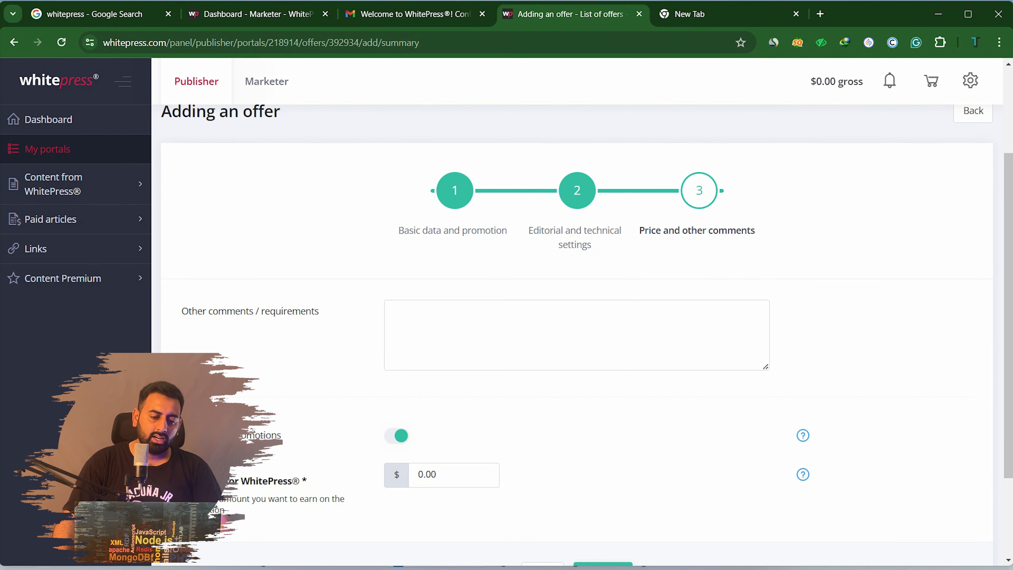
{"action": "left_click", "coordinate": [577, 335]}
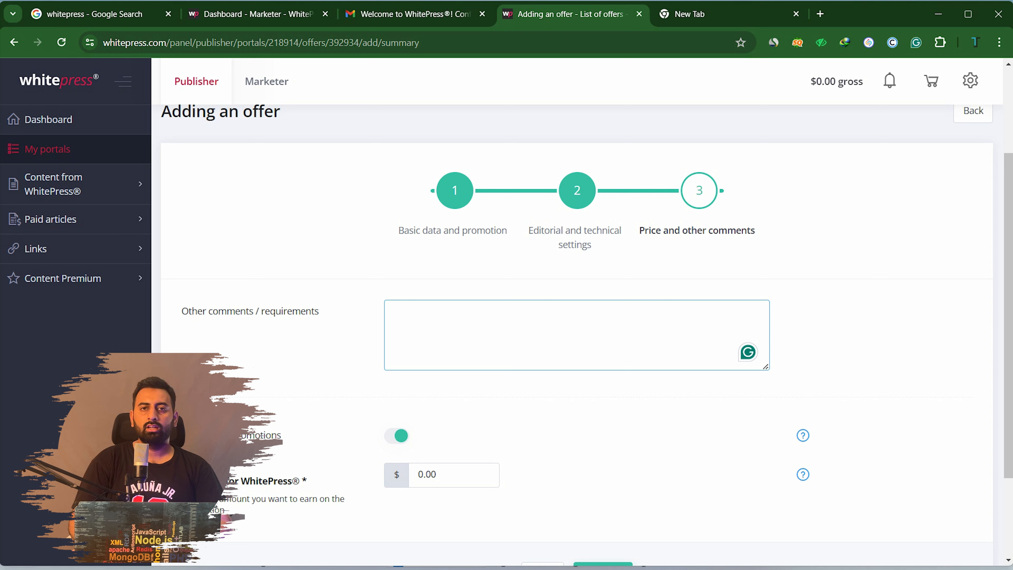
{"action": "type", "text": "CBD "}
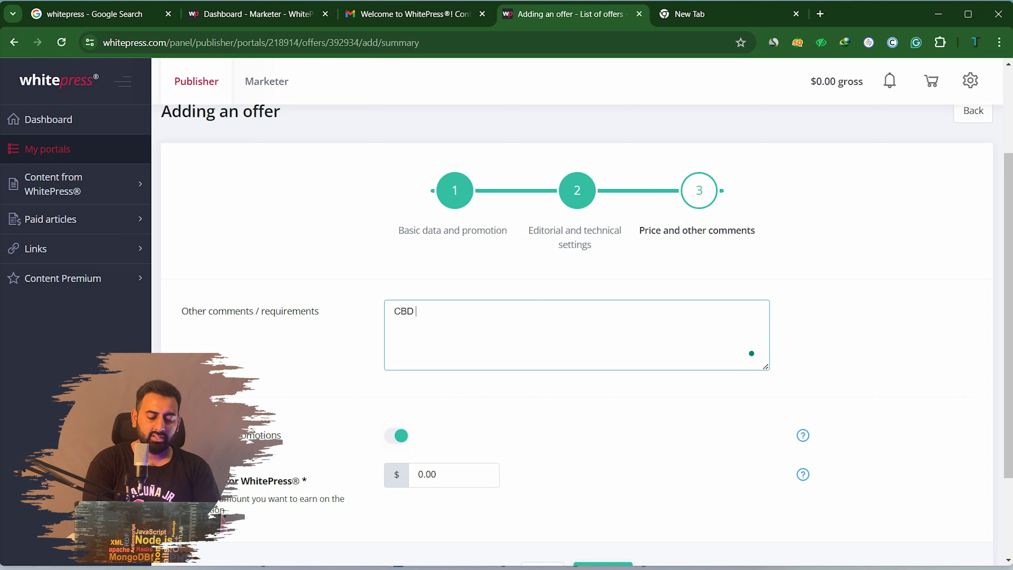
{"action": "type", "text": "and"}
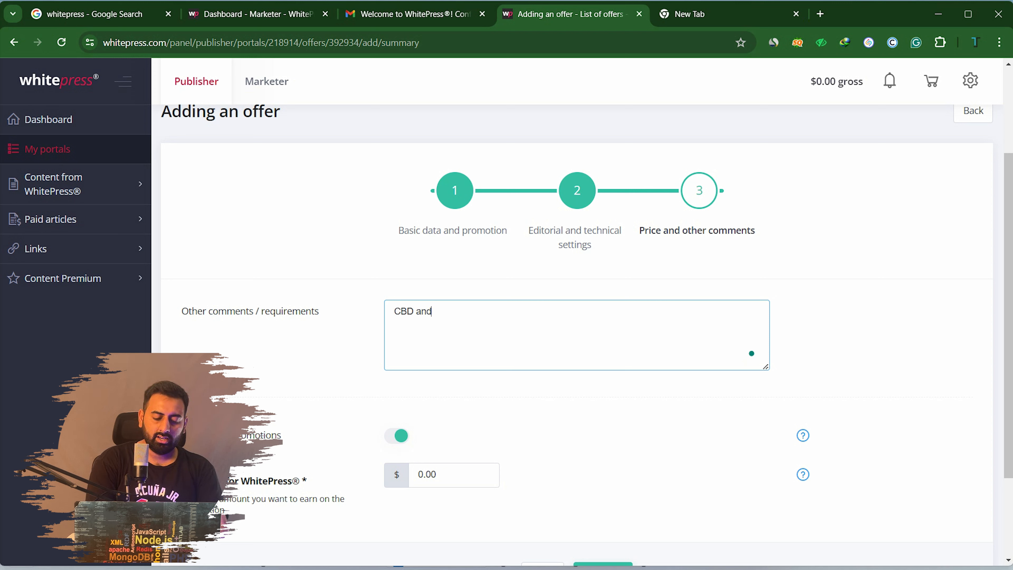
{"action": "type", "text": " related"}
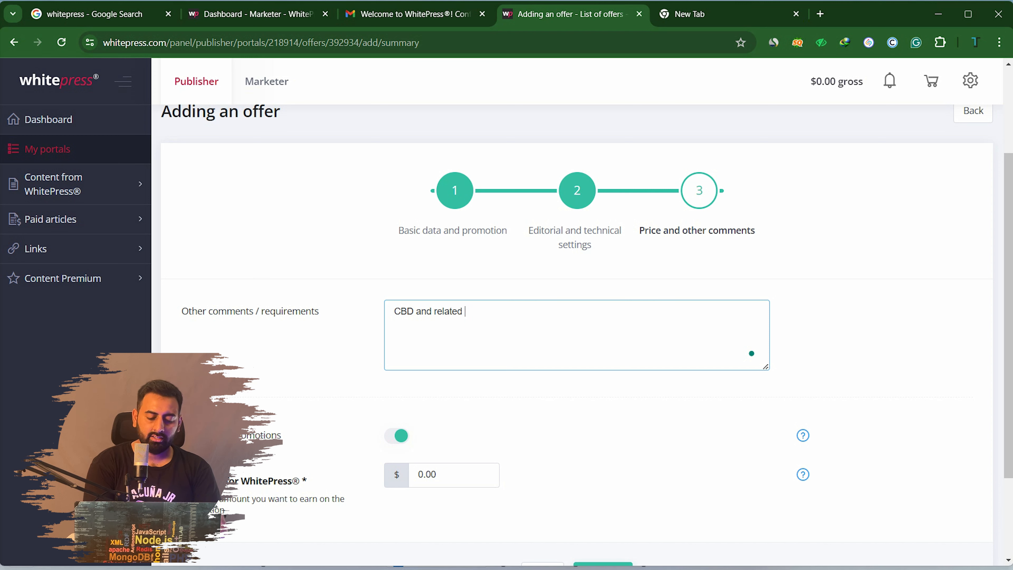
{"action": "type", "text": " artic"}
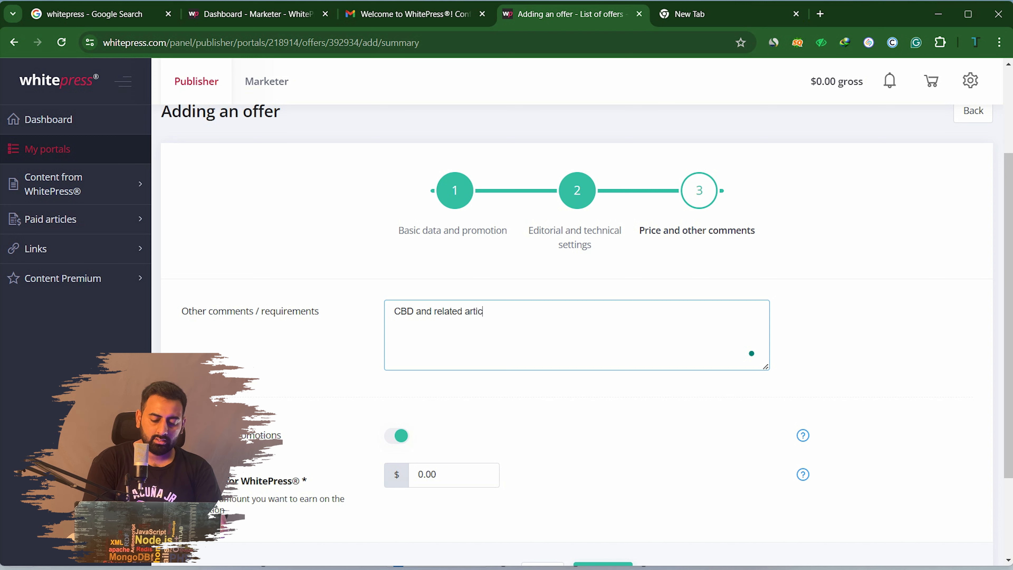
{"action": "type", "text": "les not a"}
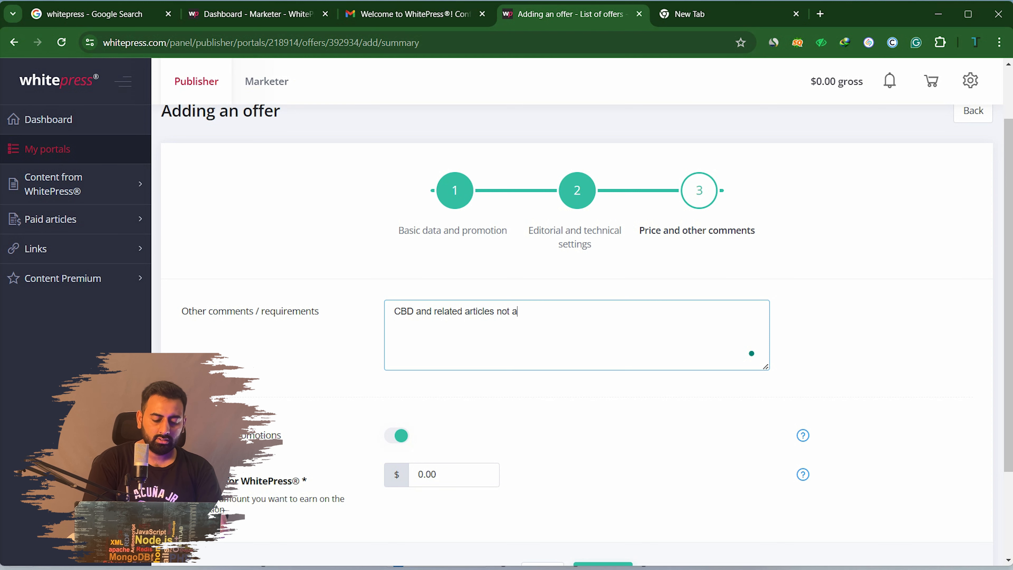
{"action": "type", "text": "ccepted"}
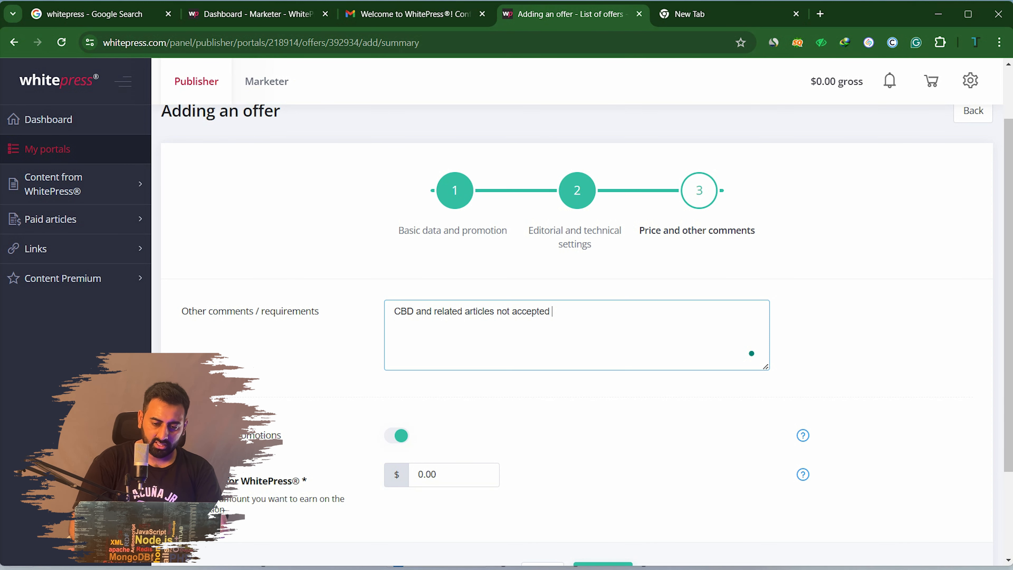
{"action": "scroll", "coordinate": [577, 319], "scroll_direction": "down", "scroll_amount": 3}
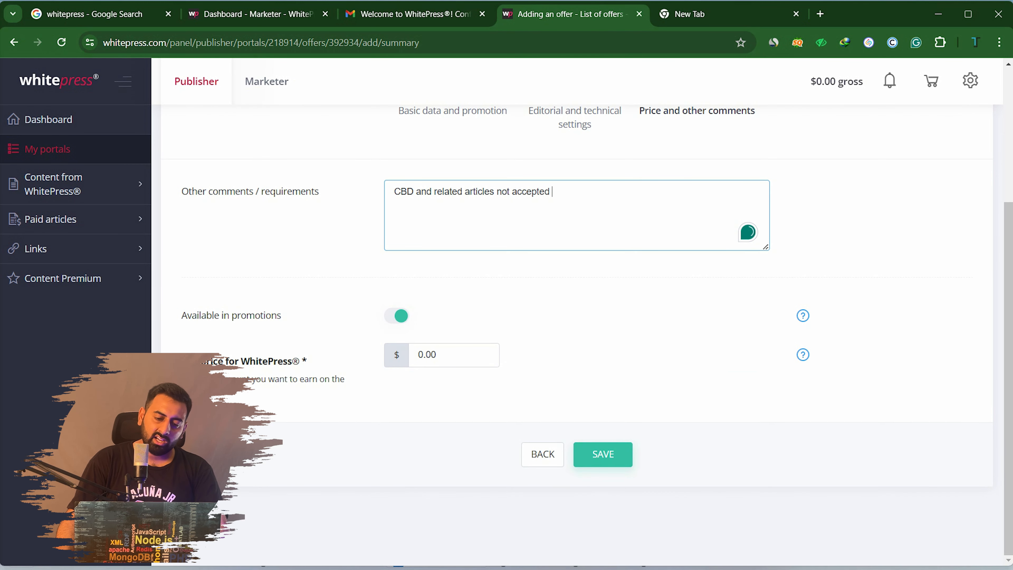
{"action": "left_click", "coordinate": [419, 355]}
{"action": "type", "text": "10"}
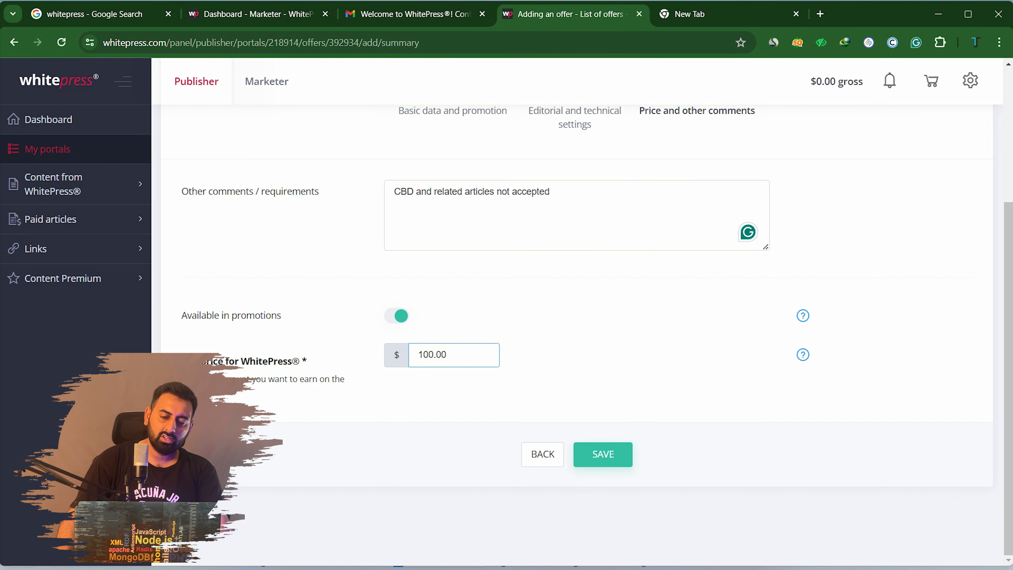
{"action": "left_click", "coordinate": [603, 454]}
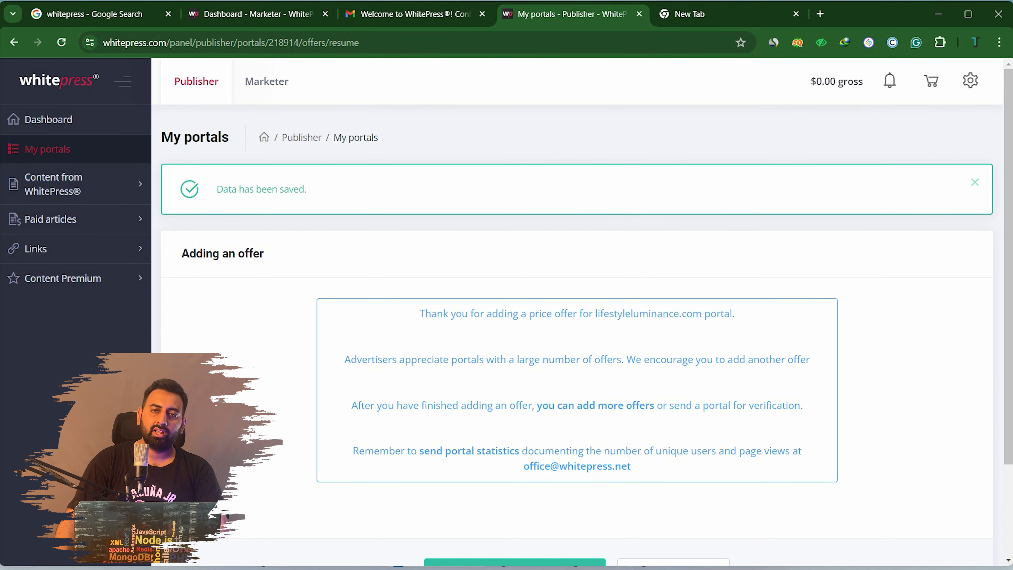
Go back to the My portals list showing the new portal
{"action": "scroll", "coordinate": [576, 279], "scroll_direction": "down", "scroll_amount": 3}
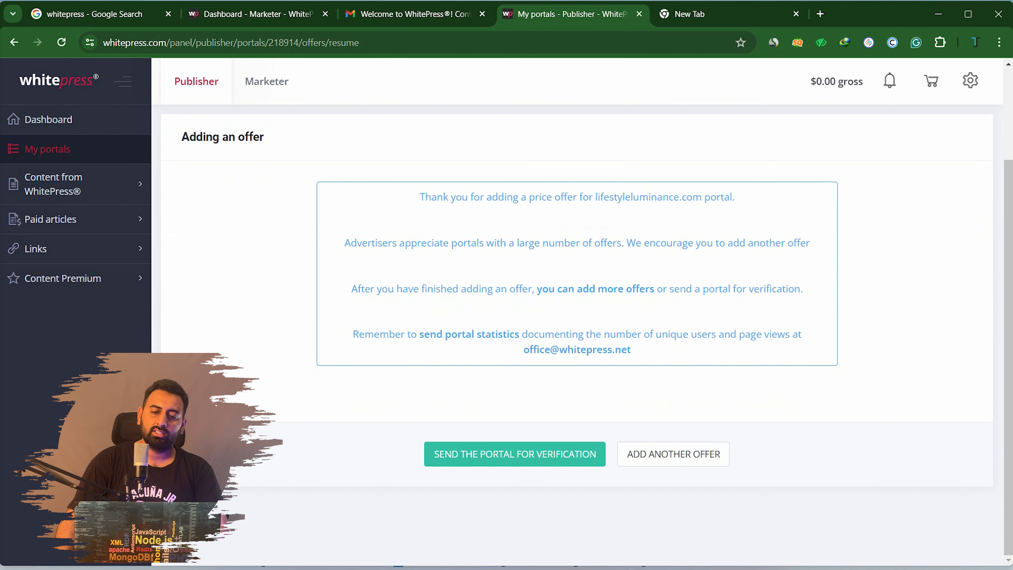
{"action": "scroll", "coordinate": [577, 280], "scroll_direction": "up", "scroll_amount": 3}
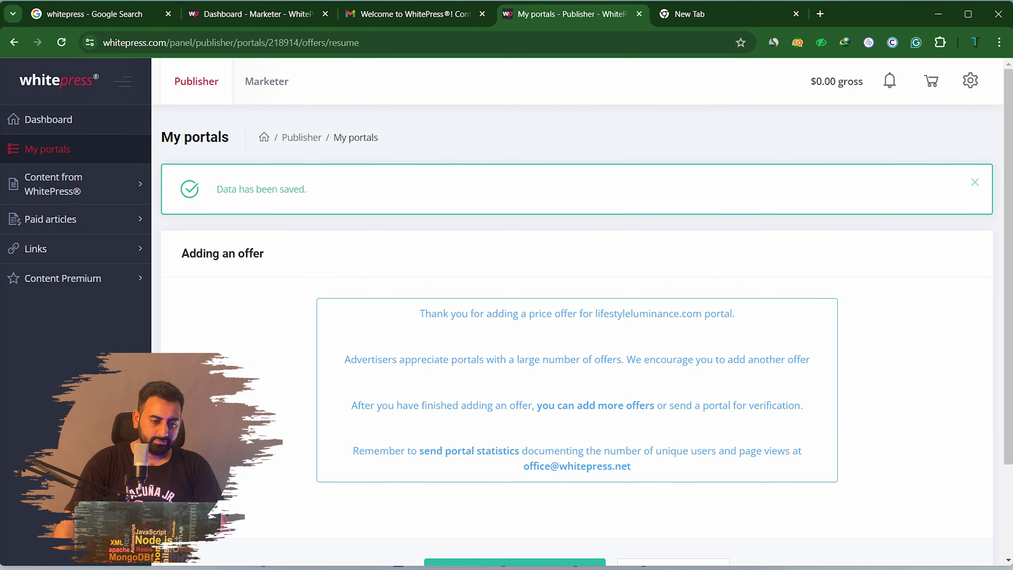
{"action": "left_click", "coordinate": [47, 149]}
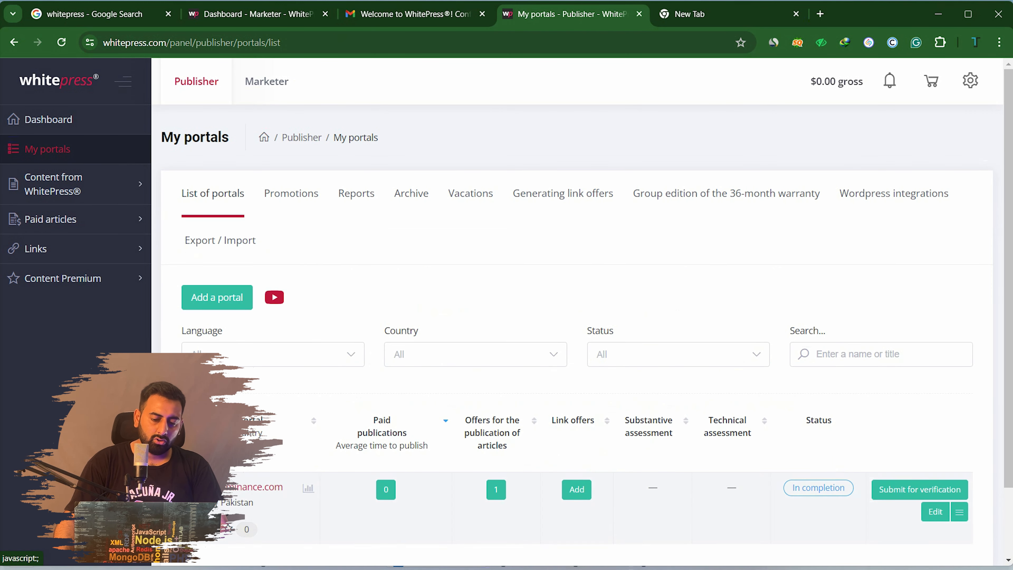
{"action": "scroll", "coordinate": [577, 336], "scroll_direction": "down", "scroll_amount": 2}
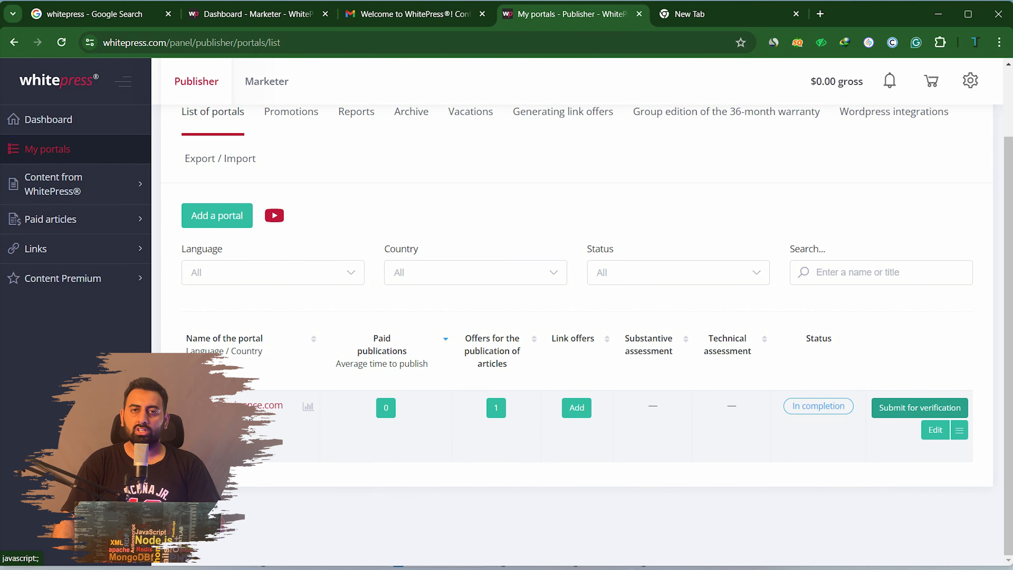
Submit the portal for verification and confirm, then expand the Content from WhitePress options
{"action": "left_click", "coordinate": [920, 407]}
{"action": "left_click", "coordinate": [527, 382]}
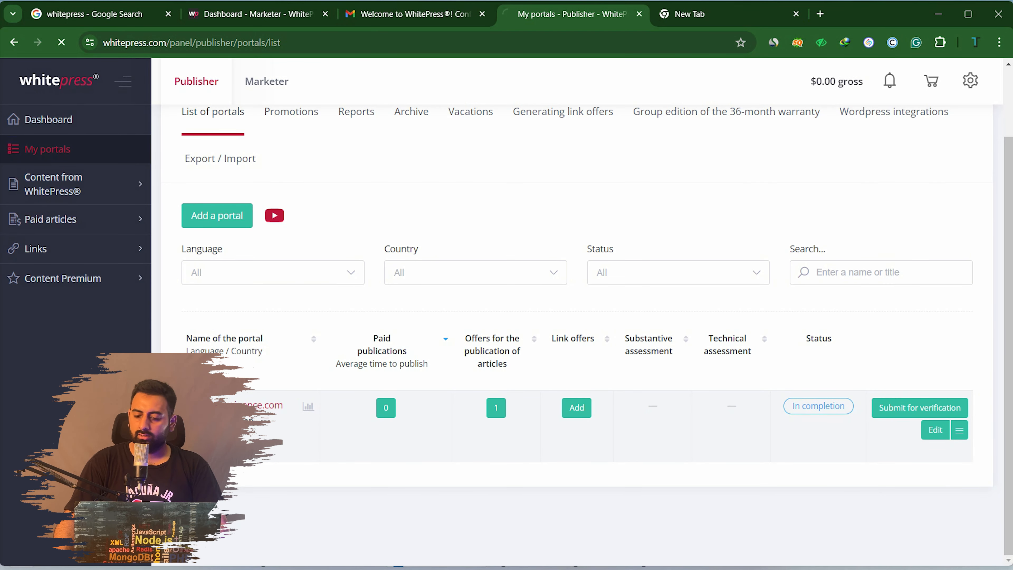
{"action": "scroll", "coordinate": [578, 348], "scroll_direction": "down", "scroll_amount": 3}
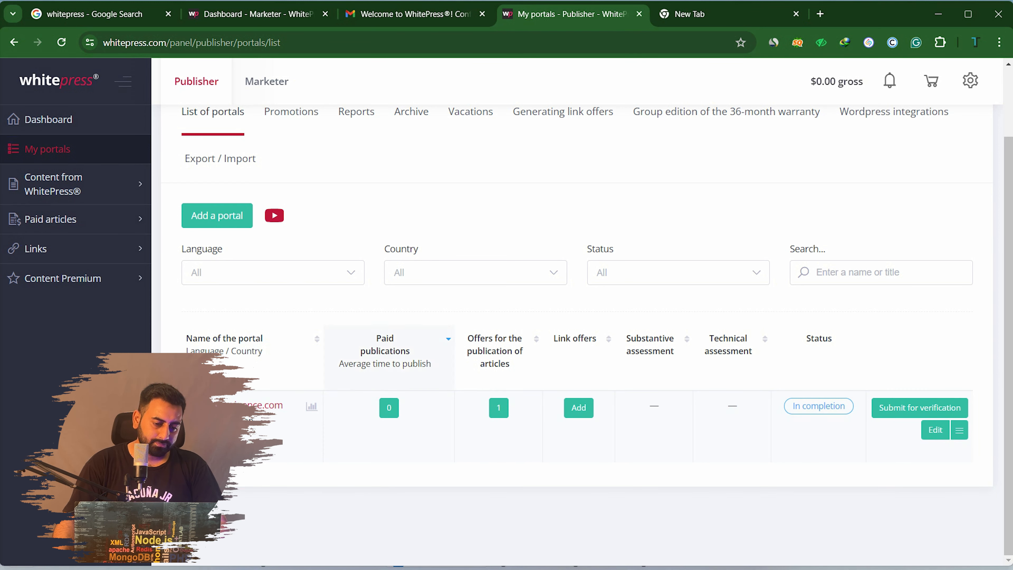
{"action": "left_click", "coordinate": [54, 185]}
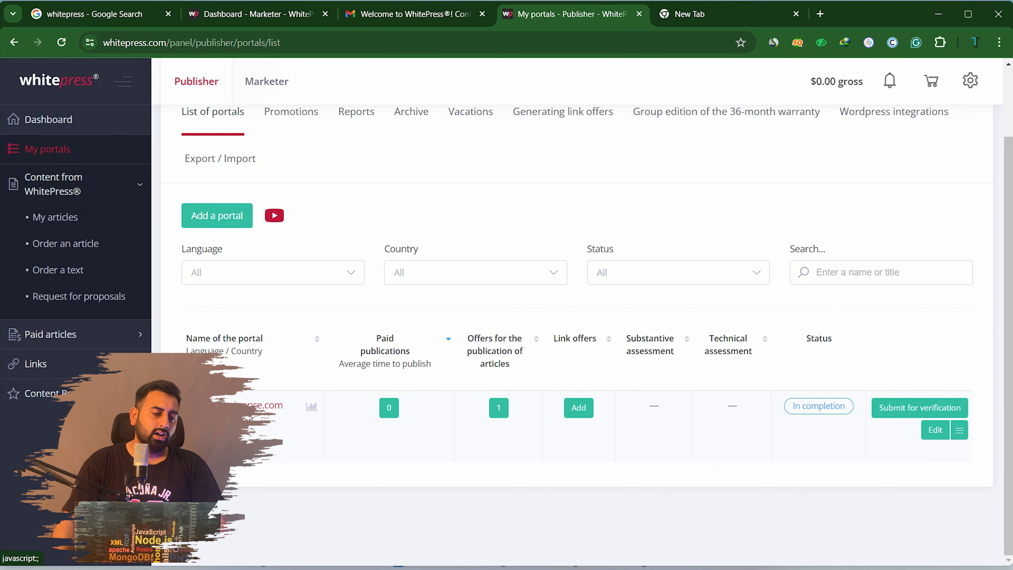
Look at the Marketer dashboard, then switch back to the Publisher side
{"action": "left_click", "coordinate": [267, 81]}
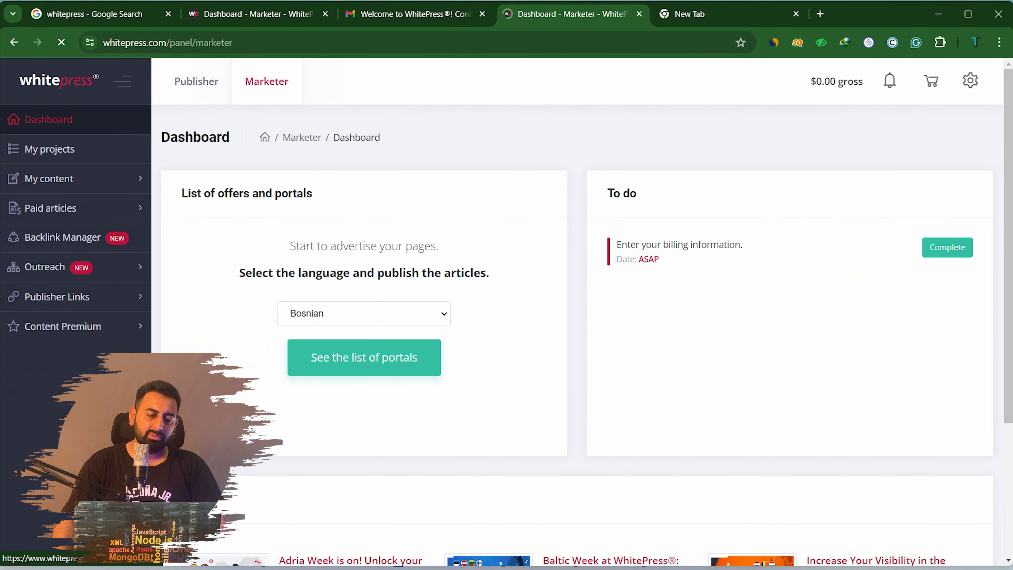
{"action": "scroll", "coordinate": [578, 312], "scroll_direction": "down", "scroll_amount": 5}
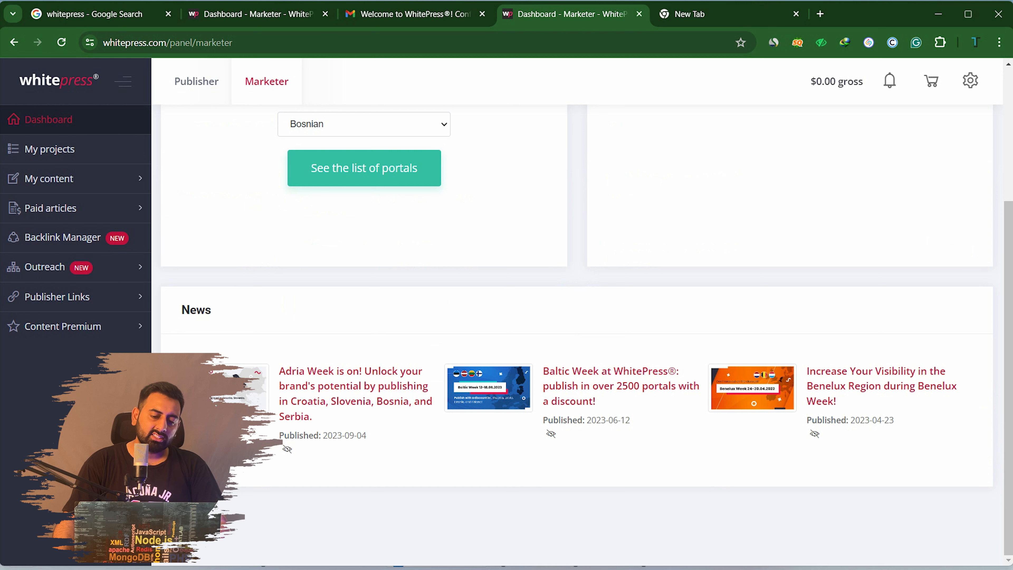
{"action": "scroll", "coordinate": [578, 311], "scroll_direction": "up", "scroll_amount": 5}
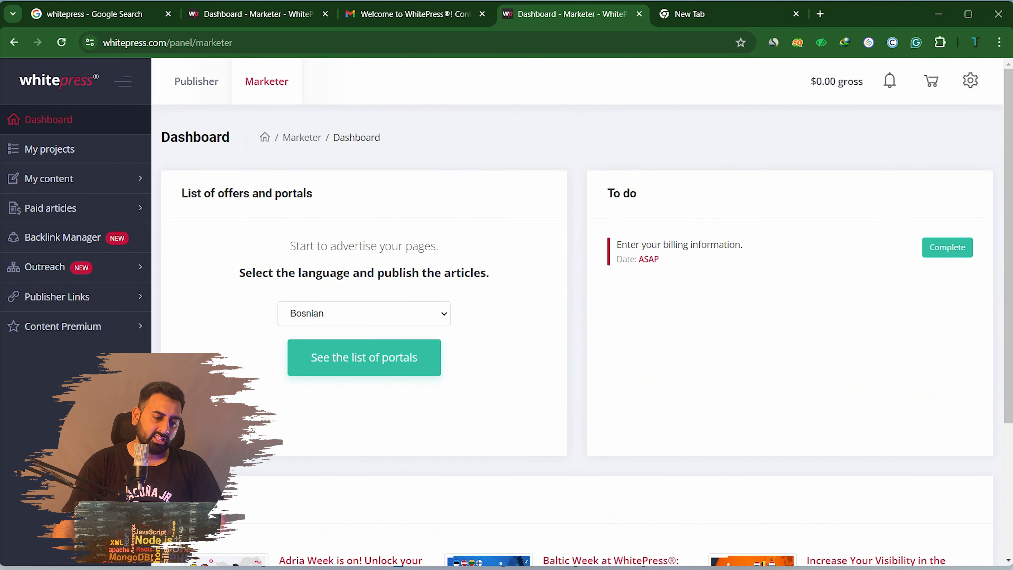
{"action": "left_click", "coordinate": [196, 81]}
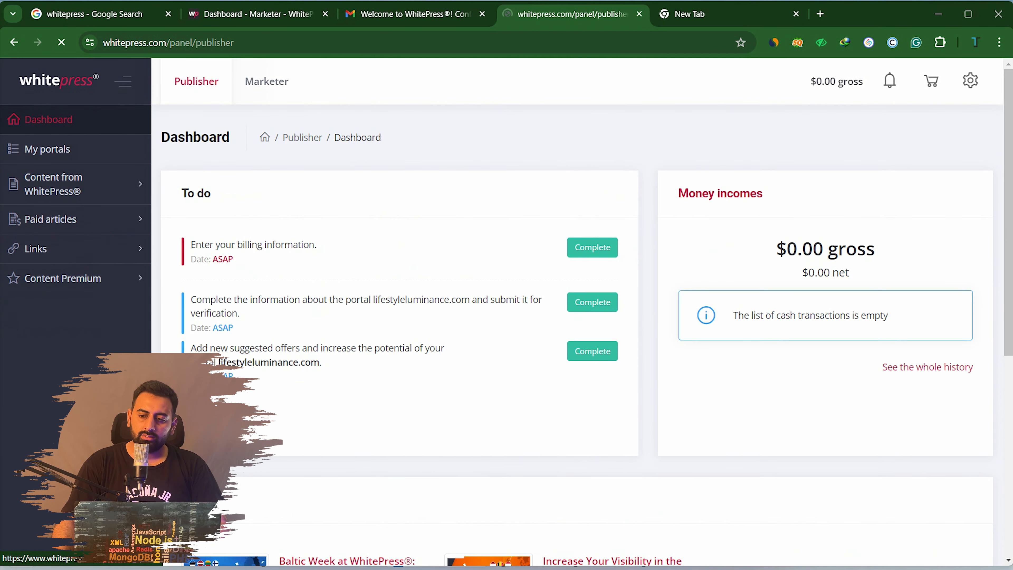
Open the My account profile page from the gear menu
{"action": "left_click", "coordinate": [970, 80]}
{"action": "left_click", "coordinate": [835, 188]}
{"action": "left_click", "coordinate": [970, 81]}
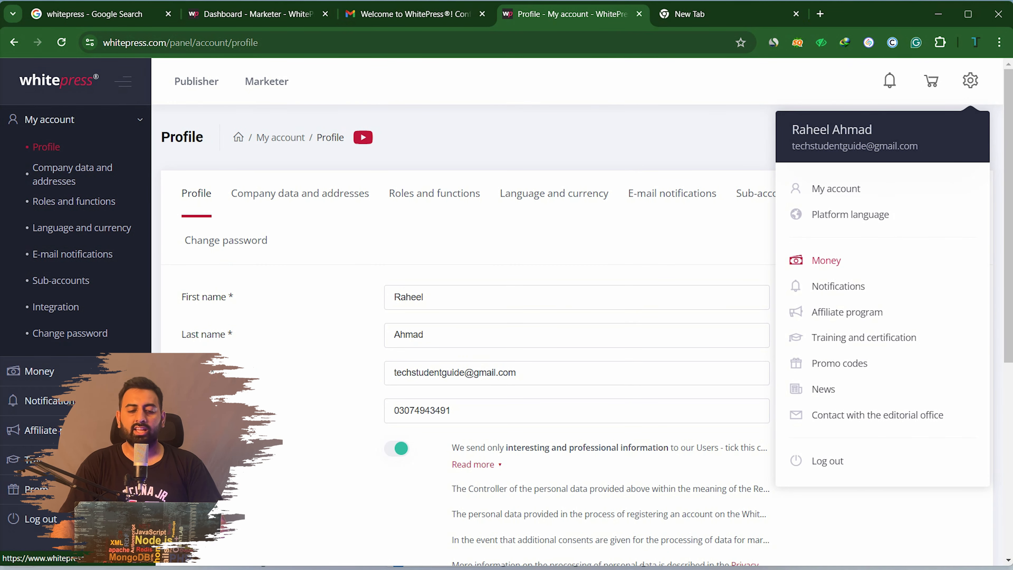
Check the Money operation history's incomes, outcomes and total views, all empty with a $0.00 balance
{"action": "left_click", "coordinate": [827, 260]}
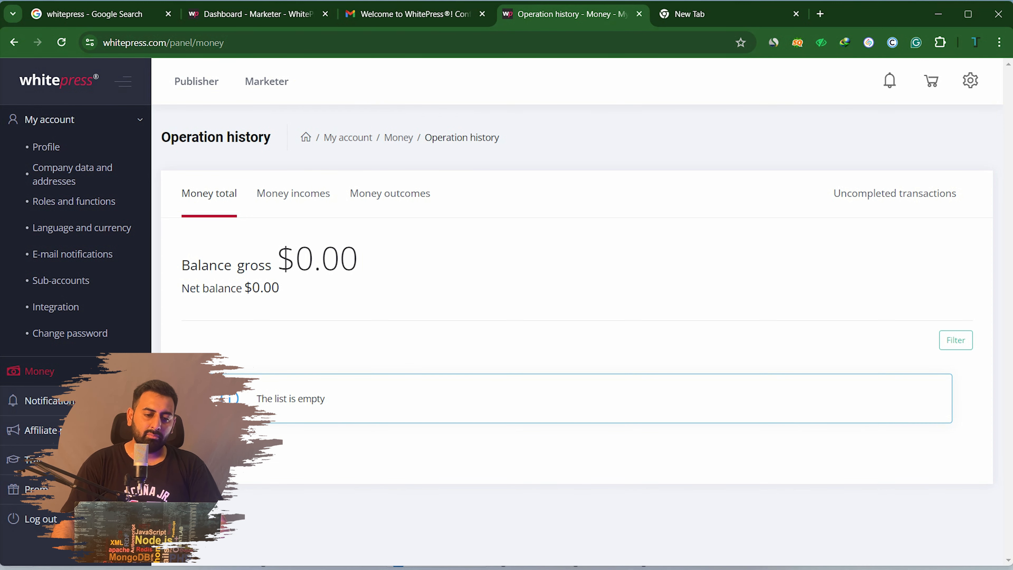
{"action": "left_click", "coordinate": [293, 193]}
{"action": "left_click", "coordinate": [391, 193]}
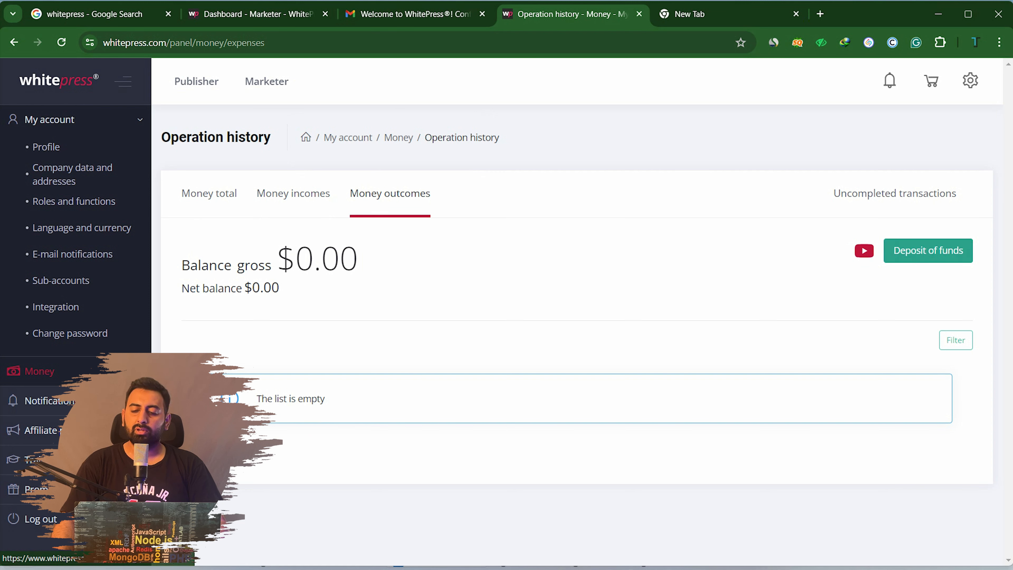
{"action": "left_click", "coordinate": [293, 194]}
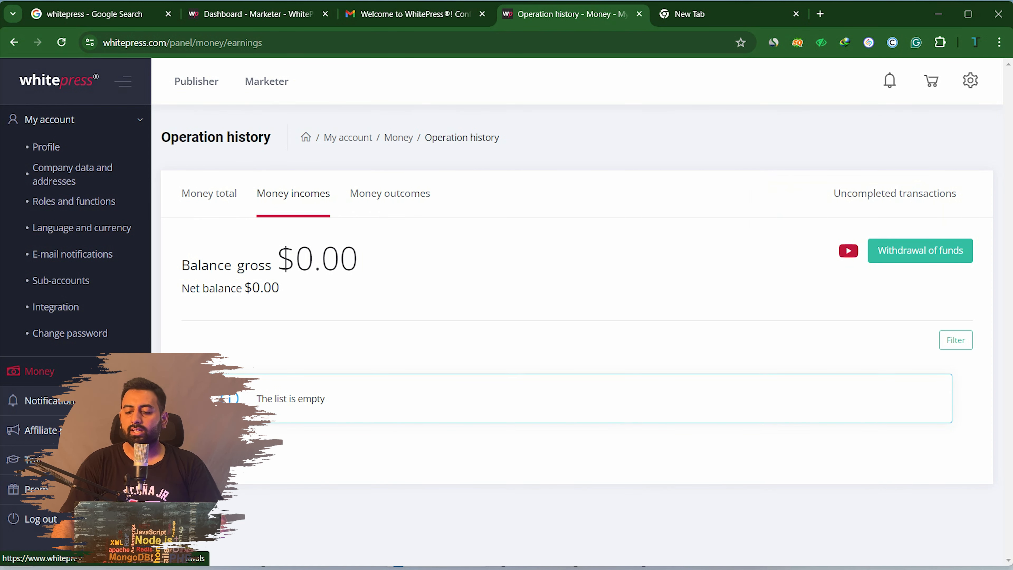
{"action": "left_click", "coordinate": [210, 193]}
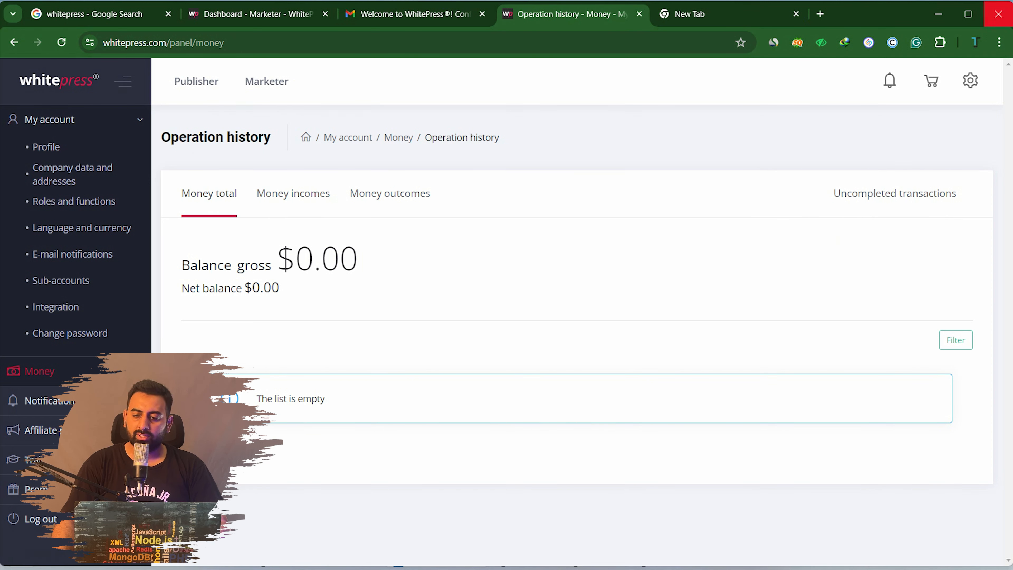
Return to the My account Profile page with the personal details
{"action": "mouse_move", "coordinate": [970, 81]}
{"action": "left_click", "coordinate": [836, 188]}
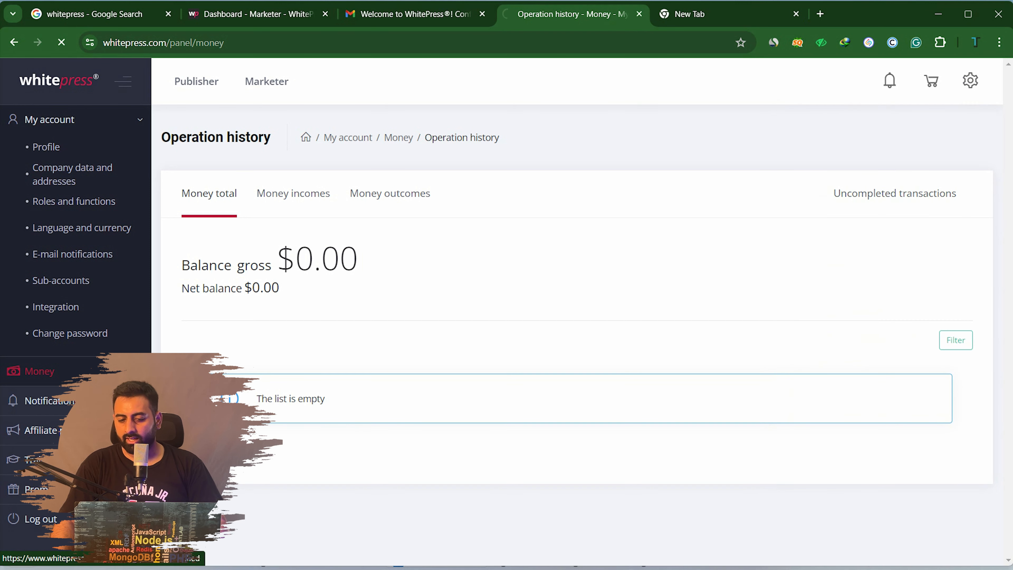
{"action": "scroll", "coordinate": [574, 360], "scroll_direction": "down", "scroll_amount": 5}
{"action": "scroll", "coordinate": [575, 359], "scroll_direction": "up", "scroll_amount": 5}
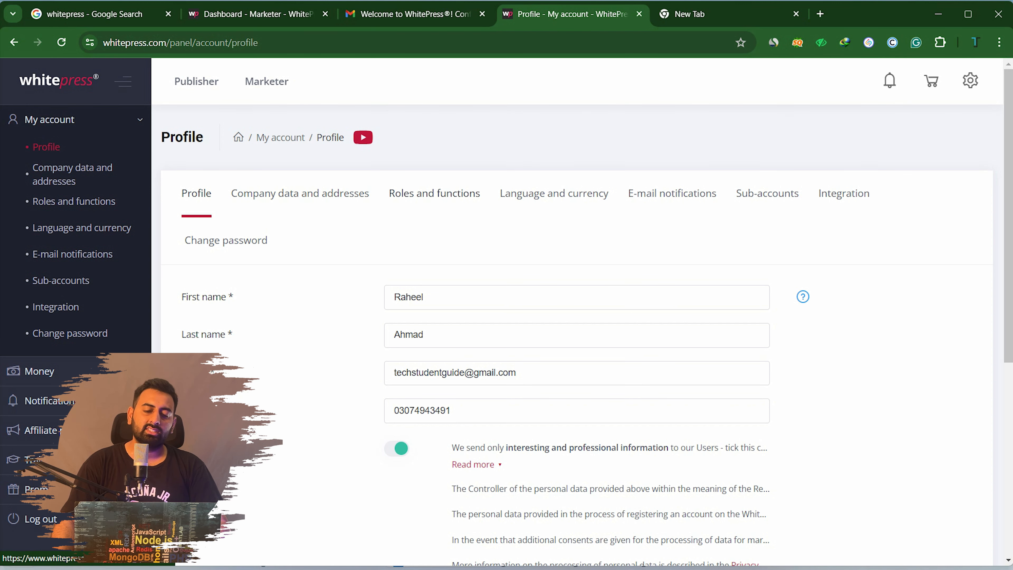
Save the Profile details and switch to the Company data and addresses tab
{"action": "scroll", "coordinate": [577, 335], "scroll_direction": "down", "scroll_amount": 5}
{"action": "scroll", "coordinate": [577, 336], "scroll_direction": "down", "scroll_amount": 3}
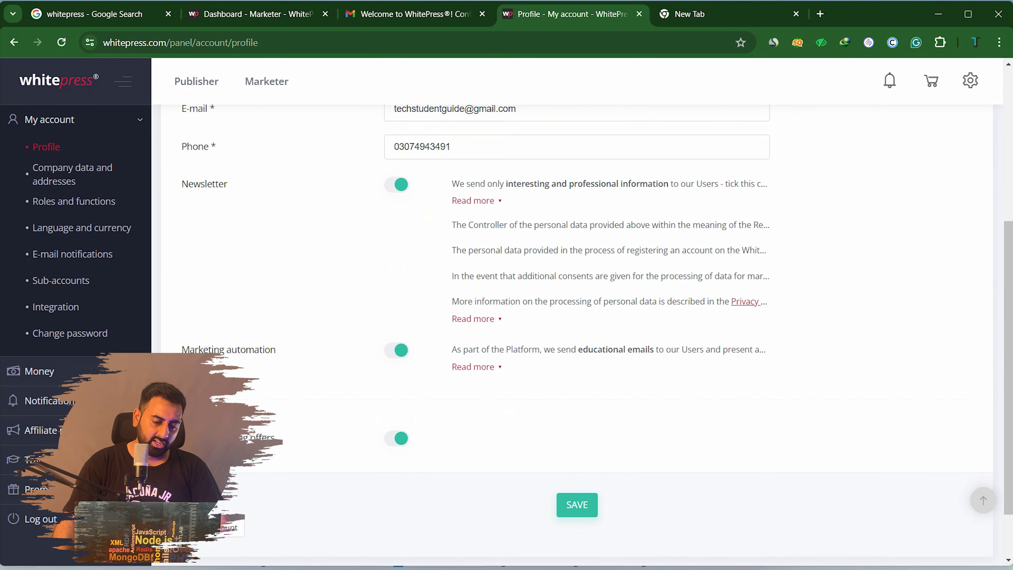
{"action": "scroll", "coordinate": [577, 336], "scroll_direction": "up", "scroll_amount": 3}
{"action": "scroll", "coordinate": [577, 336], "scroll_direction": "up", "scroll_amount": 3}
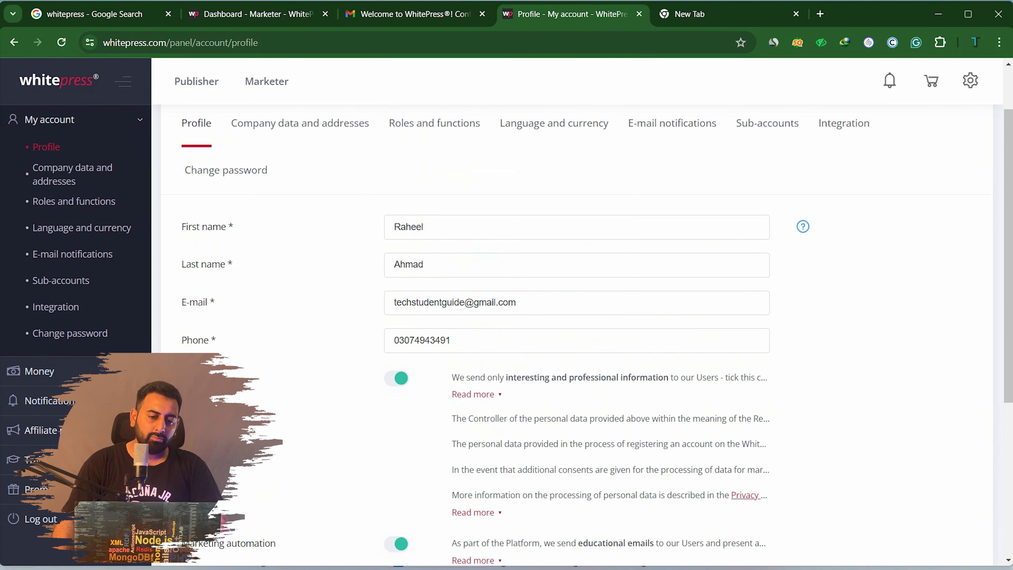
{"action": "scroll", "coordinate": [577, 336], "scroll_direction": "down", "scroll_amount": 5}
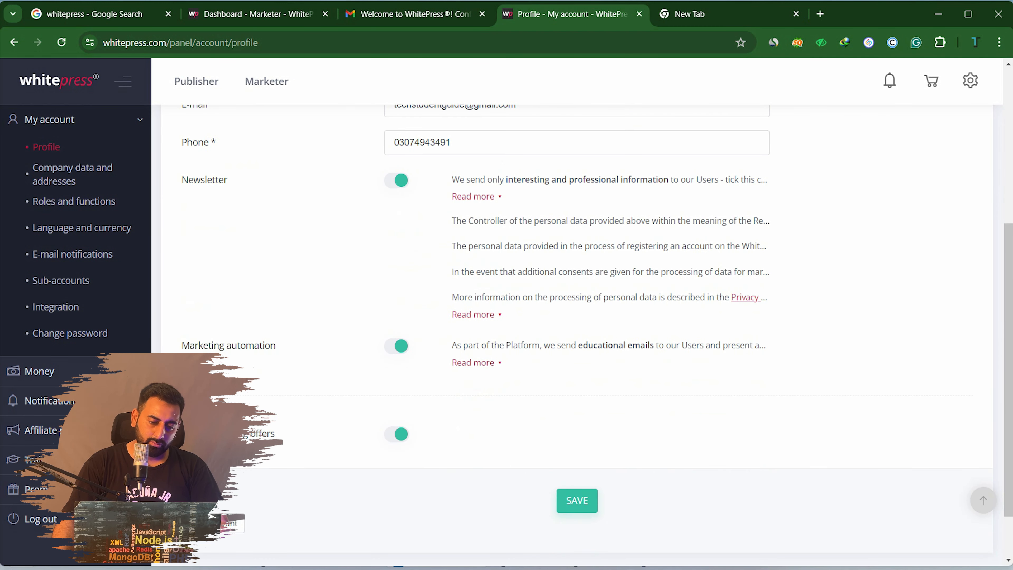
{"action": "left_click", "coordinate": [577, 501]}
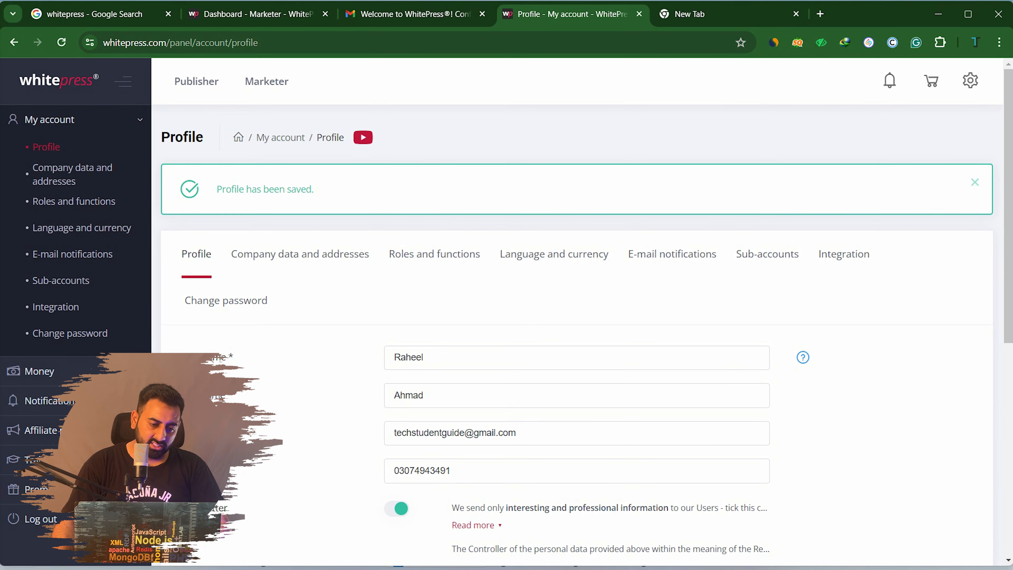
{"action": "left_click", "coordinate": [300, 255]}
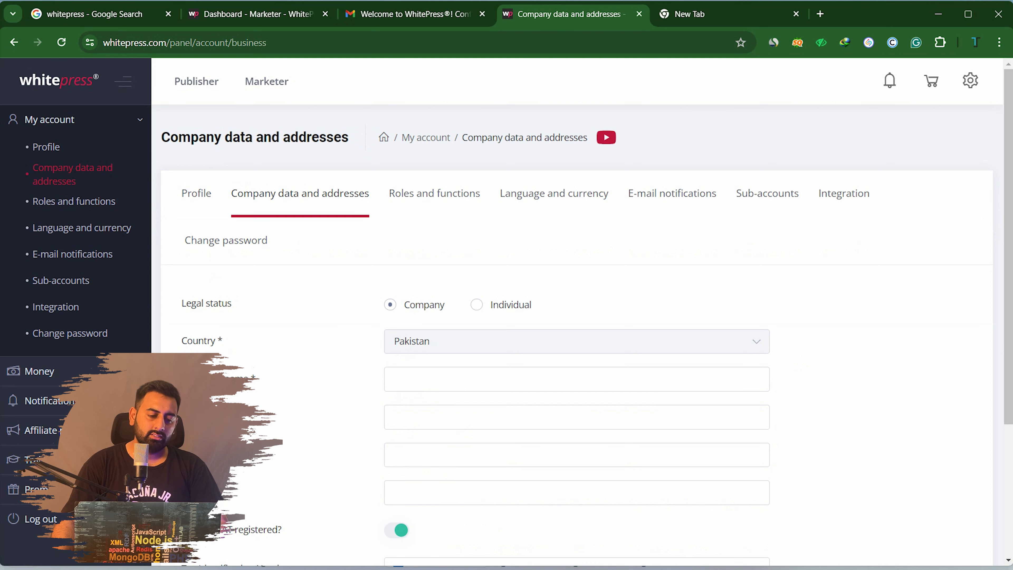
Autofill the company name, city, postcode and address from the saved address, removing the name's trailing period
{"action": "scroll", "coordinate": [211, 241], "scroll_direction": "down", "scroll_amount": 3}
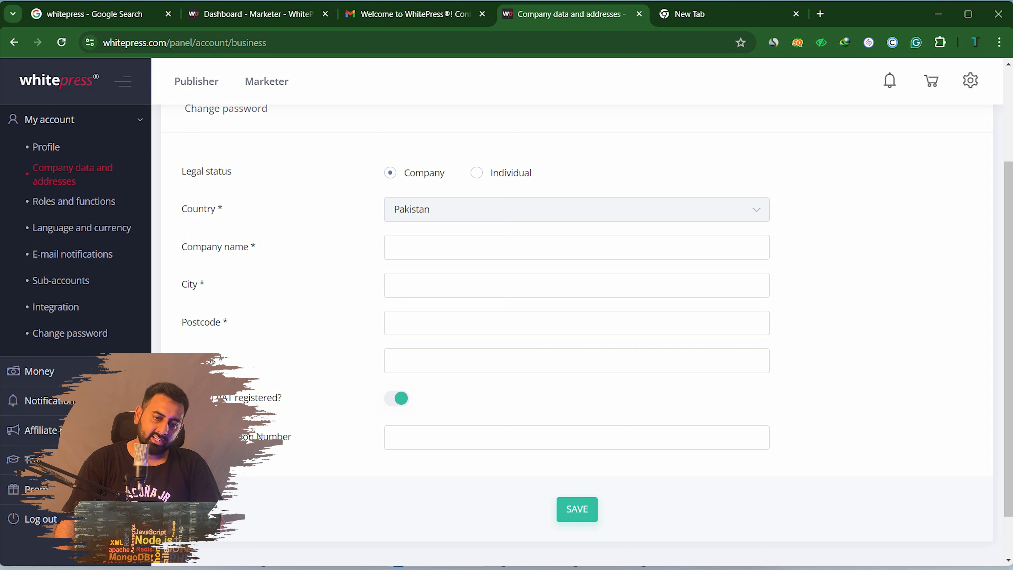
{"action": "left_click", "coordinate": [559, 248]}
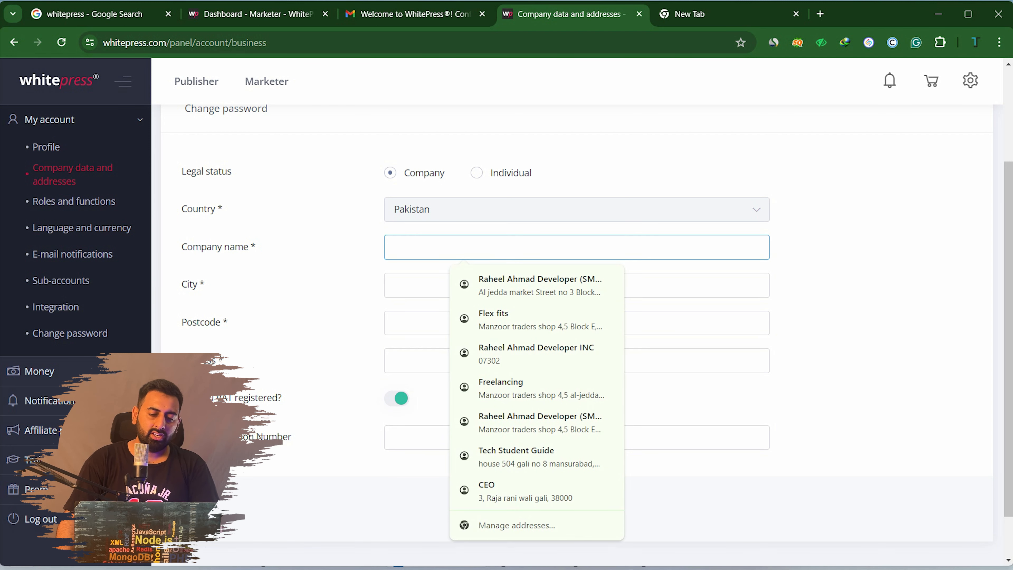
{"action": "key", "text": "Return"}
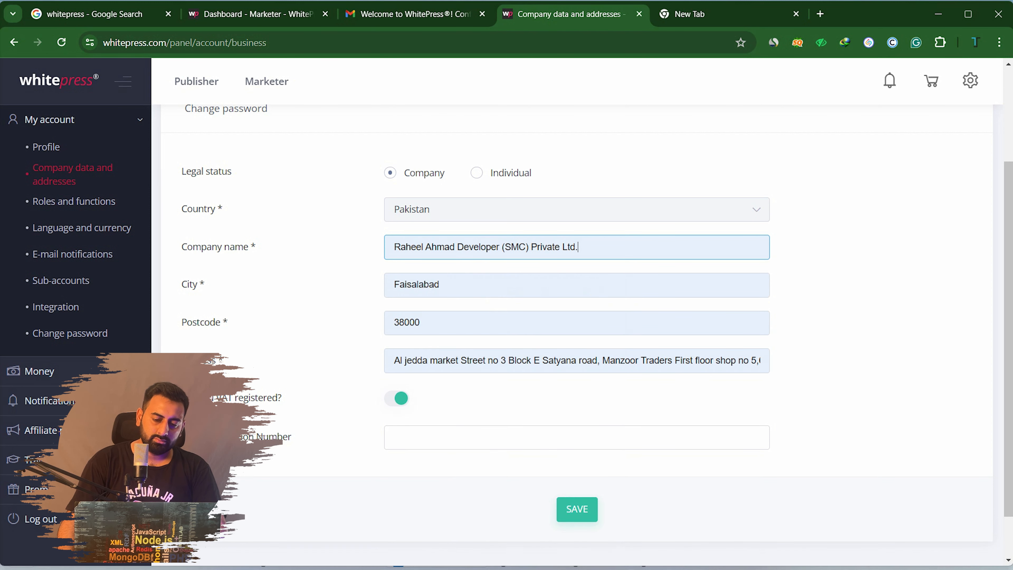
{"action": "key", "text": "BackSpace"}
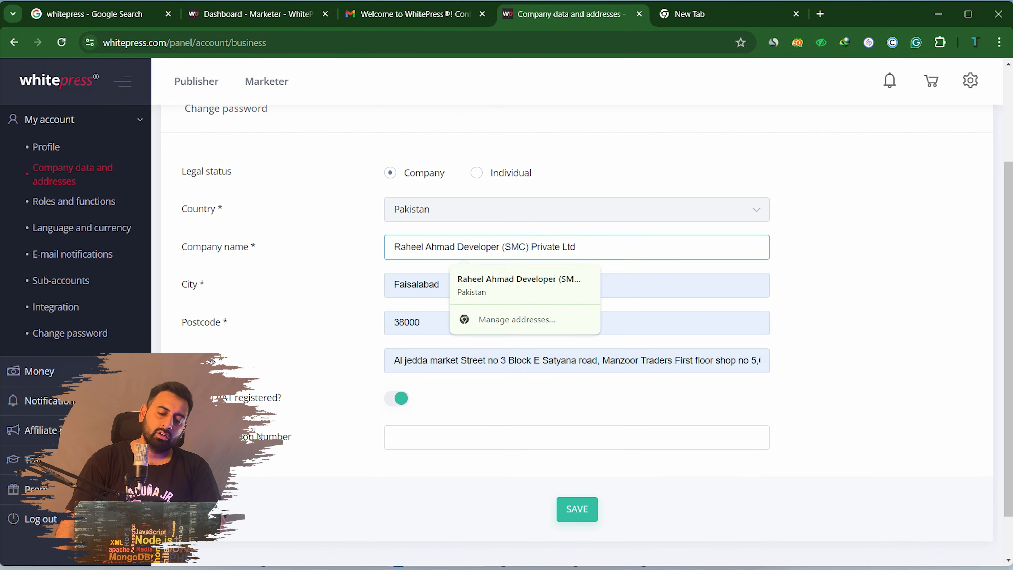
{"action": "left_click", "coordinate": [850, 303]}
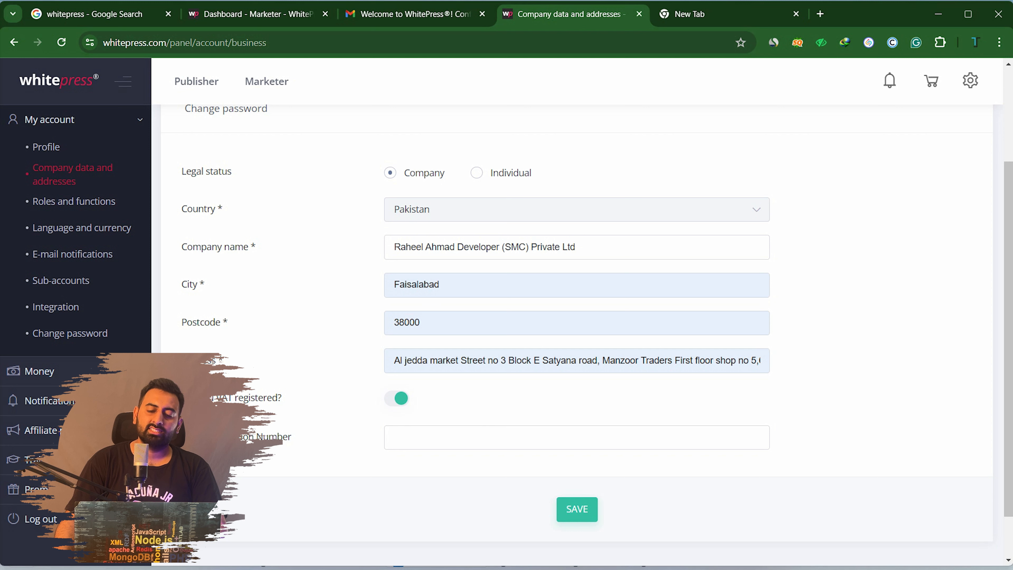
{"action": "left_click", "coordinate": [518, 285]}
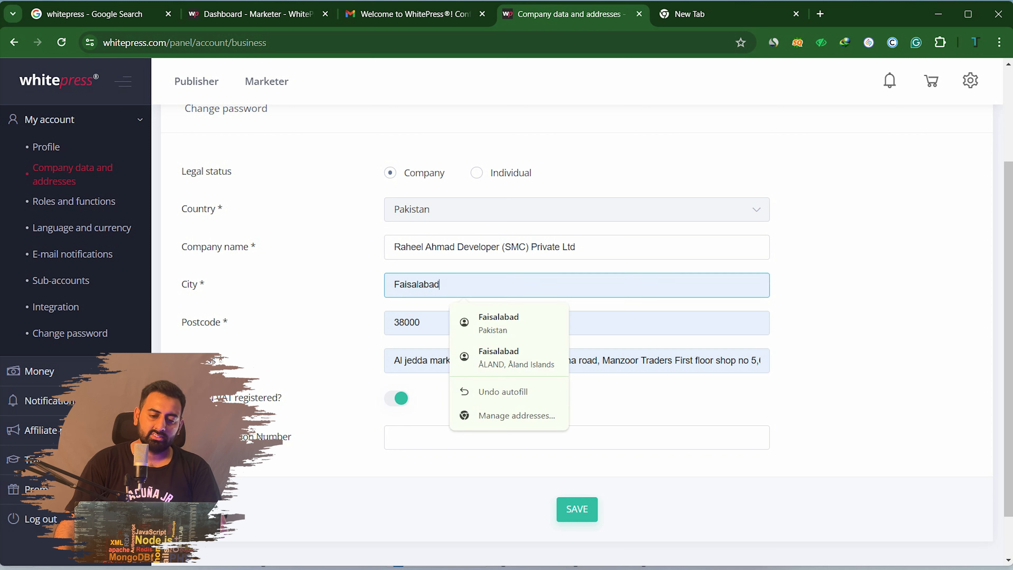
{"action": "left_click", "coordinate": [849, 312]}
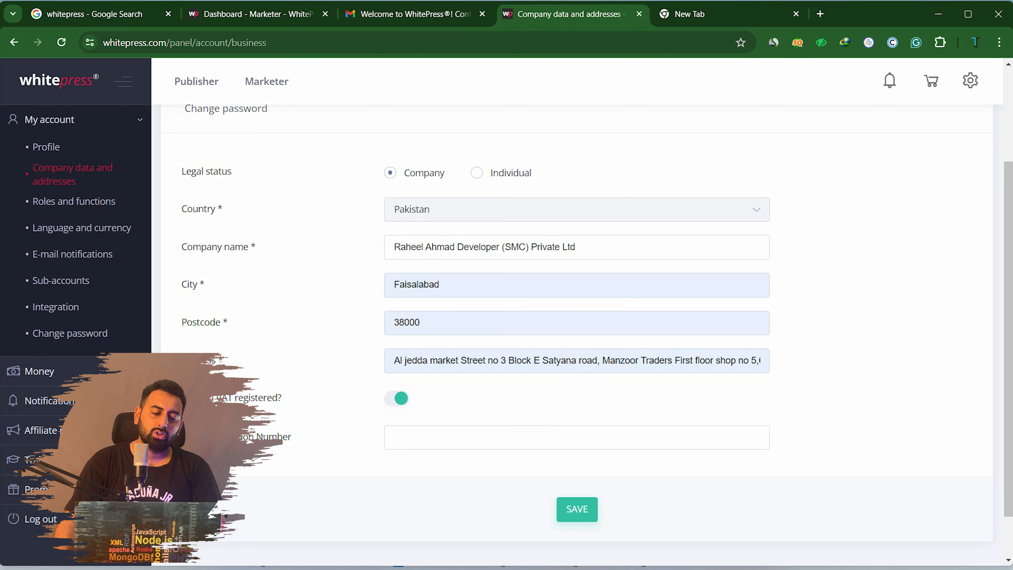
{"action": "left_click", "coordinate": [518, 323]}
{"action": "left_click", "coordinate": [599, 361]}
{"action": "left_click", "coordinate": [850, 359]}
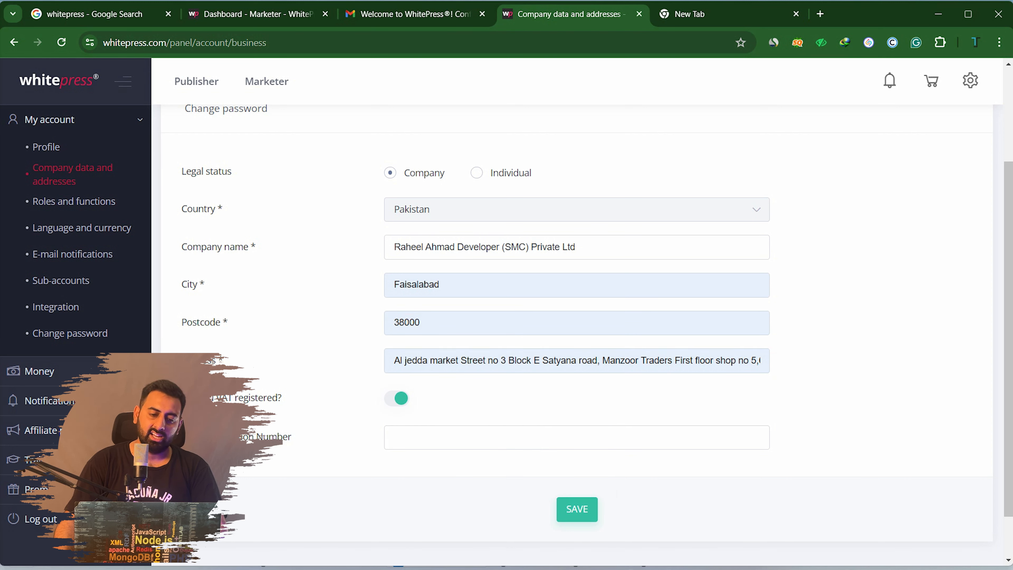
Enter the tax identification number and save the company data, declining the browser's address update
{"action": "left_click", "coordinate": [577, 438]}
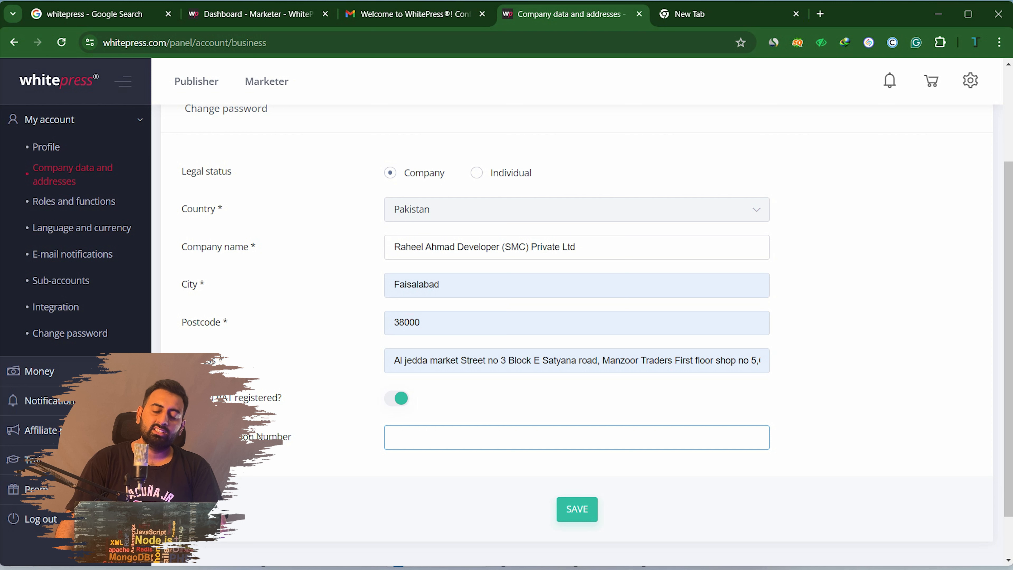
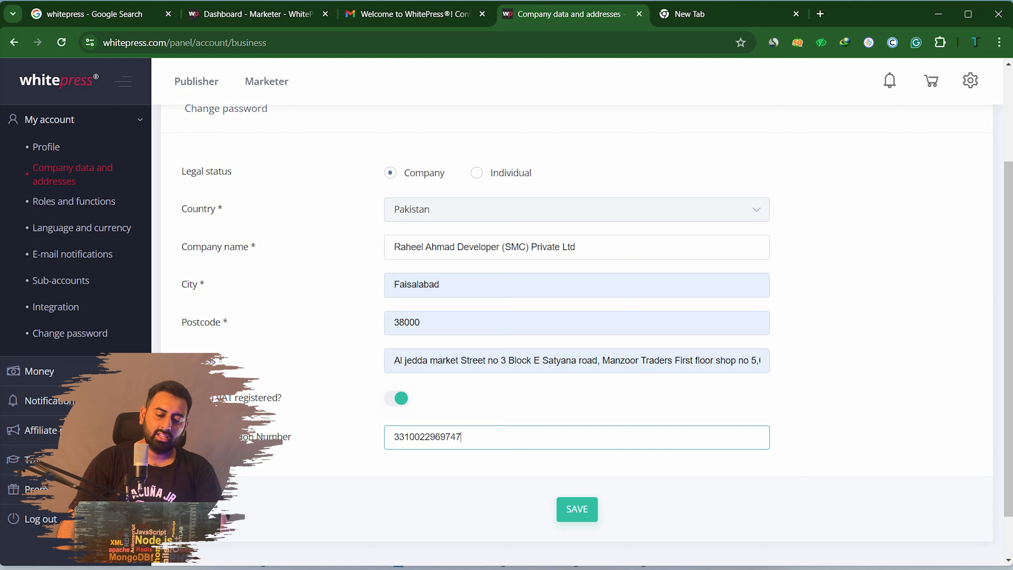
{"action": "key", "text": "Tab"}
{"action": "key", "text": "Return"}
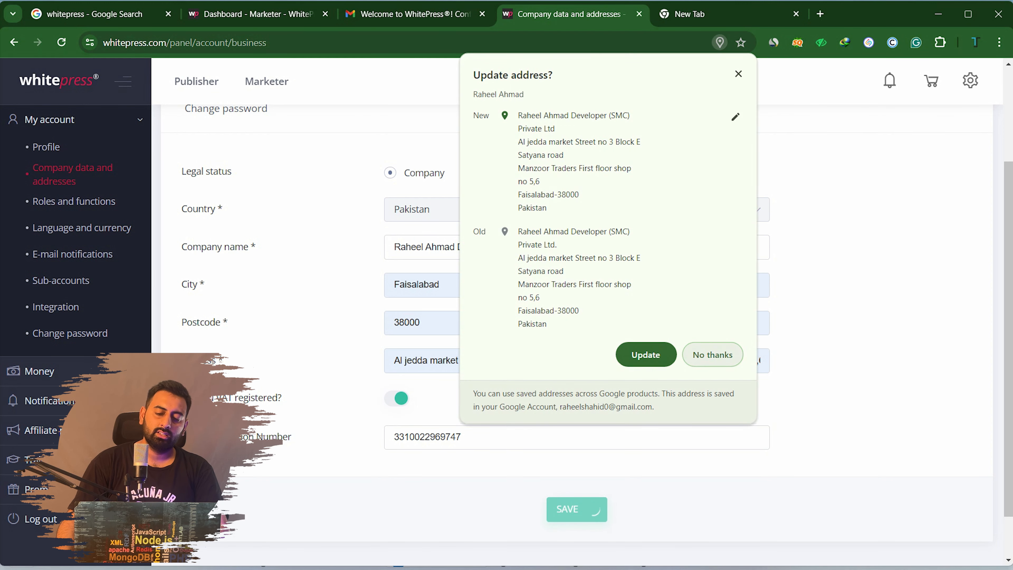
{"action": "left_click", "coordinate": [713, 354]}
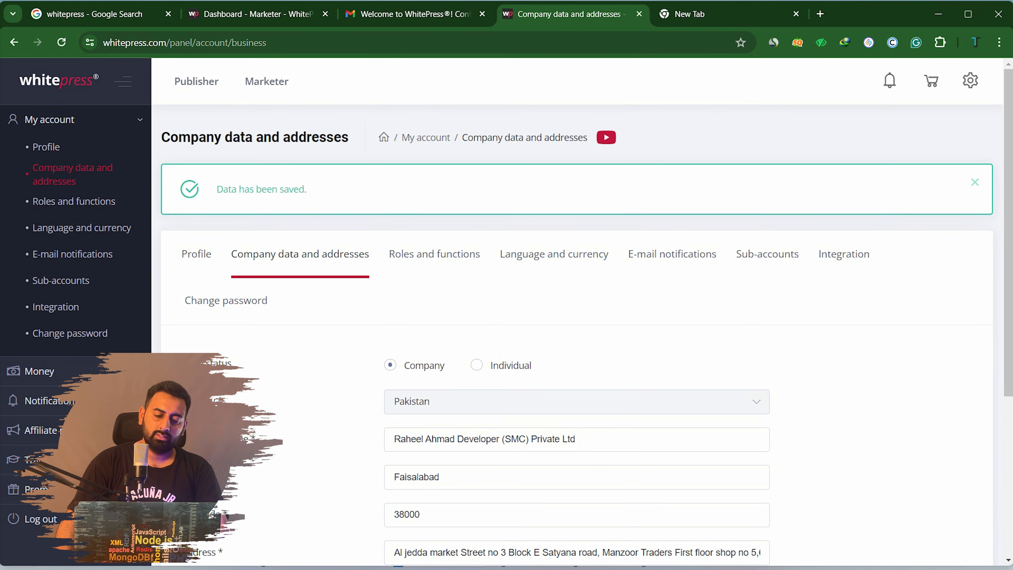
{"action": "scroll", "coordinate": [576, 336], "scroll_direction": "down", "scroll_amount": 5}
{"action": "scroll", "coordinate": [577, 335], "scroll_direction": "up", "scroll_amount": 5}
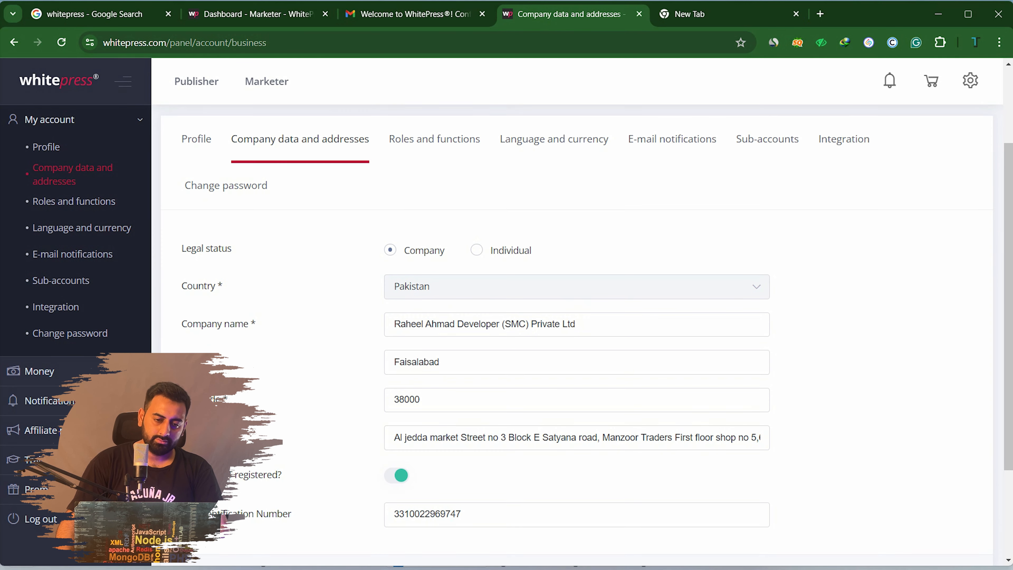
Browse the Roles and functions, Language and currency, and E-mail notifications settings pages
{"action": "left_click", "coordinate": [435, 254]}
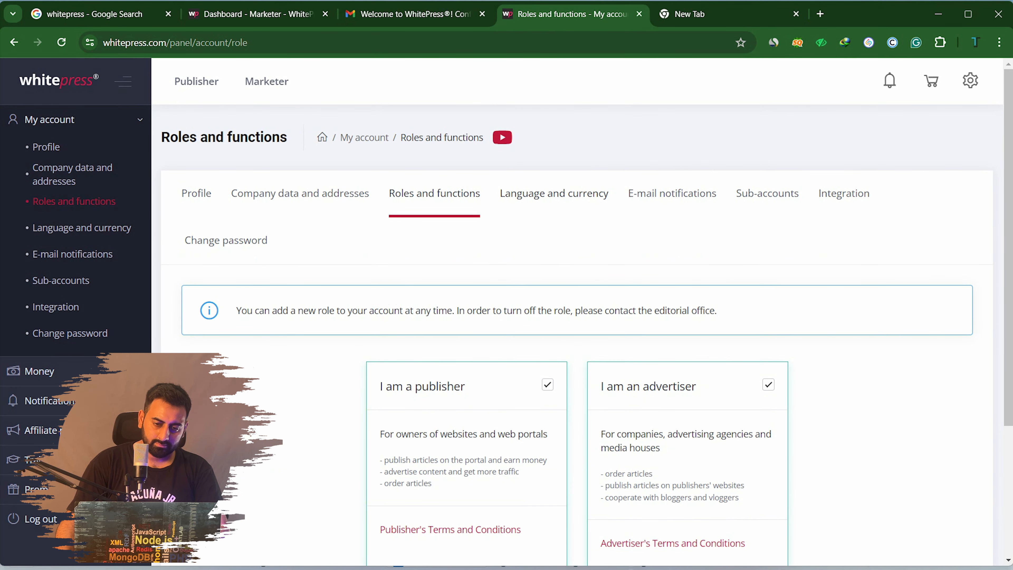
{"action": "left_click", "coordinate": [557, 195]}
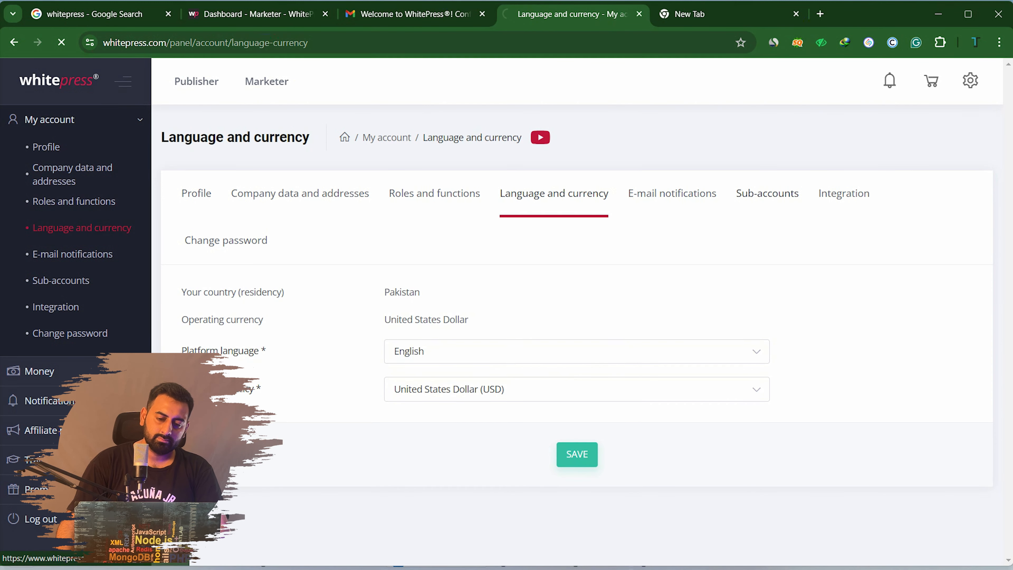
{"action": "left_click", "coordinate": [672, 193]}
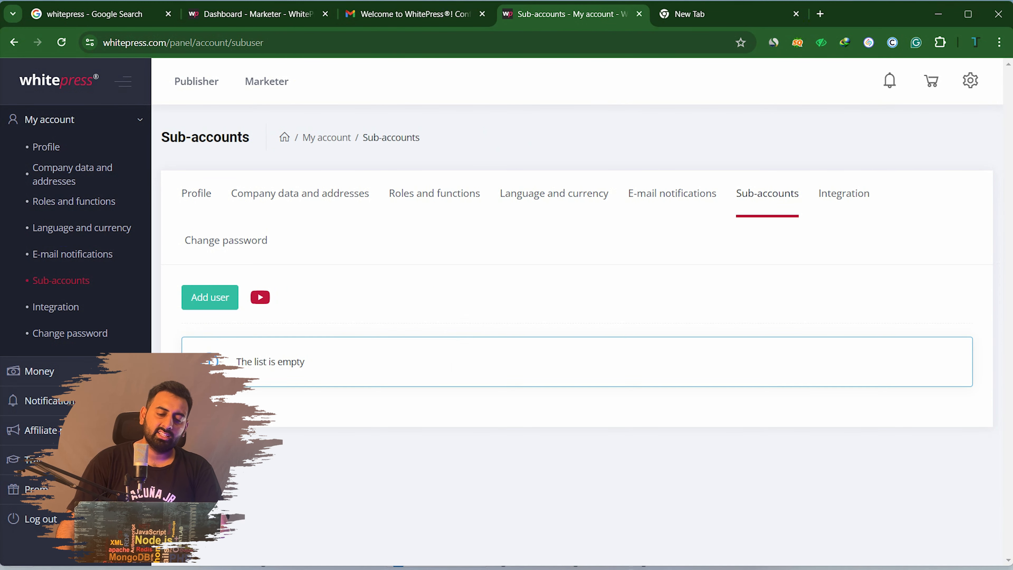